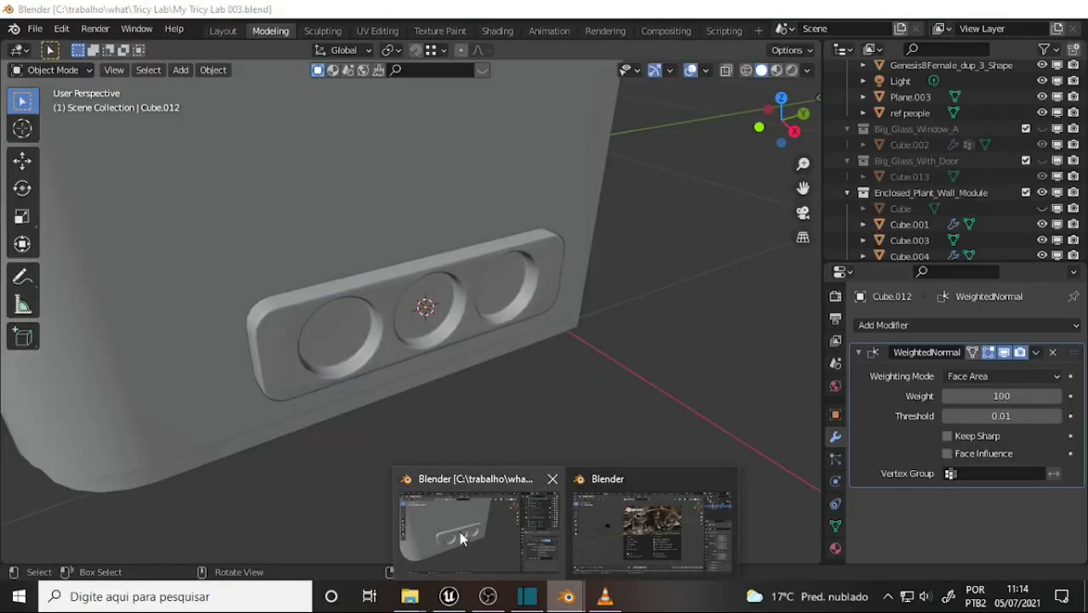
Switch to the Blender lab scene and view the vent panel and cabinet box.
click(480, 528)
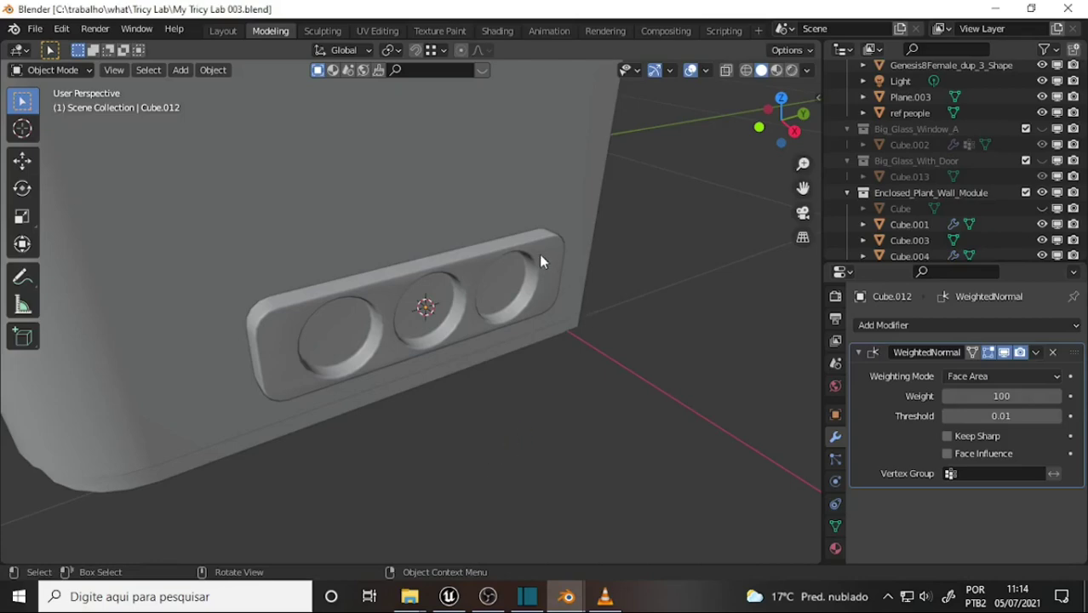
mouse_move(482, 231)
middle_down()
mouse_move(428, 248)
mouse_move(558, 221)
mouse_move(514, 203)
middle_up()
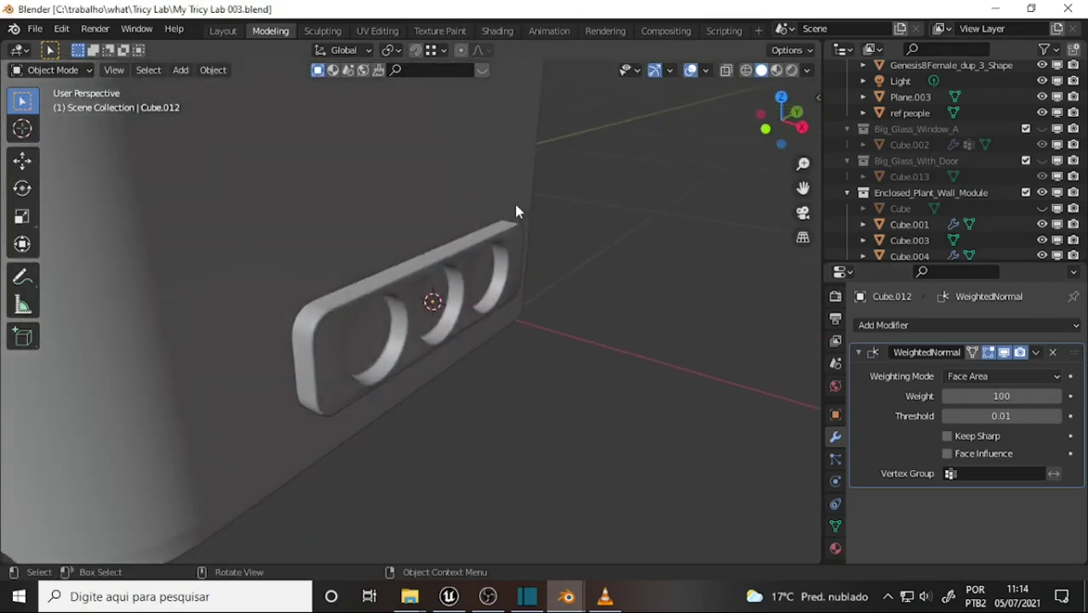
scroll(517, 204, down, 4)
scroll(517, 204, down, 1)
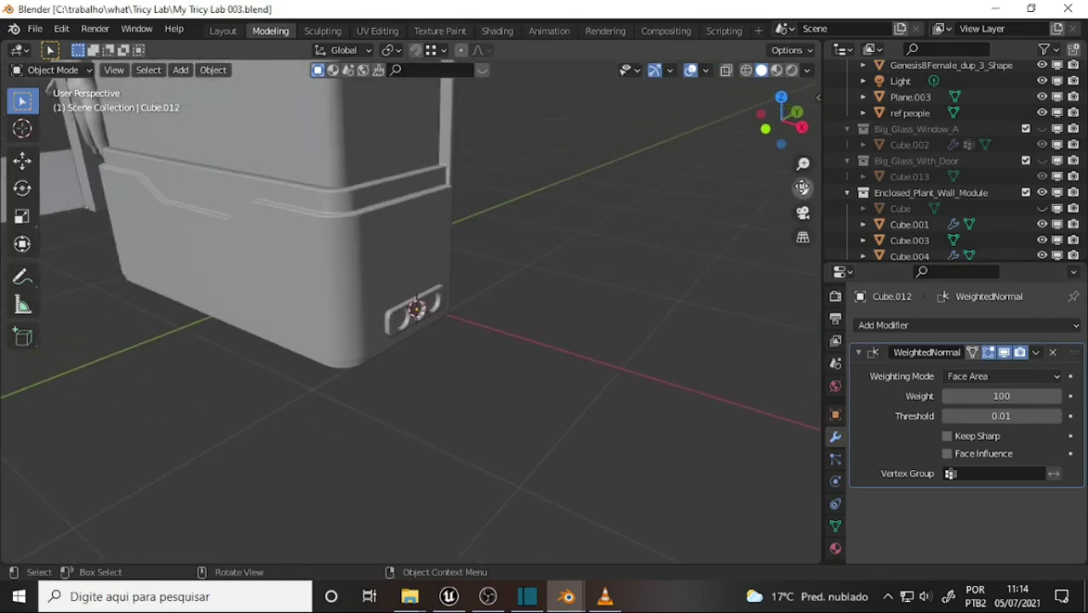
mouse_move(738, 202)
middle_down()
mouse_move(652, 194)
mouse_move(663, 182)
mouse_move(535, 199)
mouse_move(752, 212)
mouse_move(740, 182)
middle_up()
scroll(651, 193, down, 3)
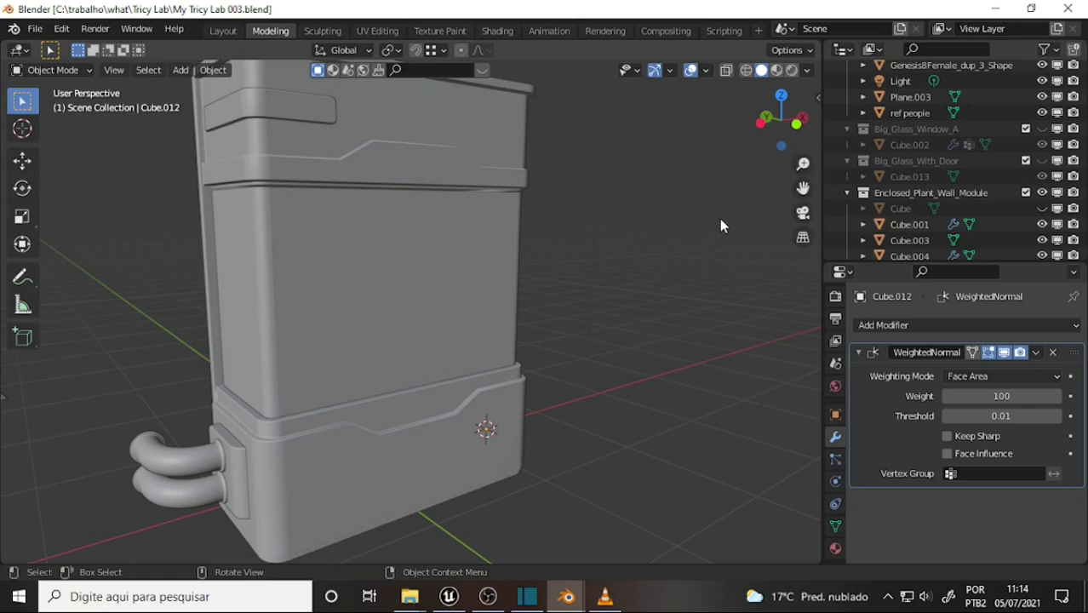
Orbit around the cabinet from all sides, then box-select all its pieces.
mouse_move(719, 218)
middle_down()
mouse_move(618, 221)
mouse_move(709, 191)
mouse_move(670, 237)
middle_up()
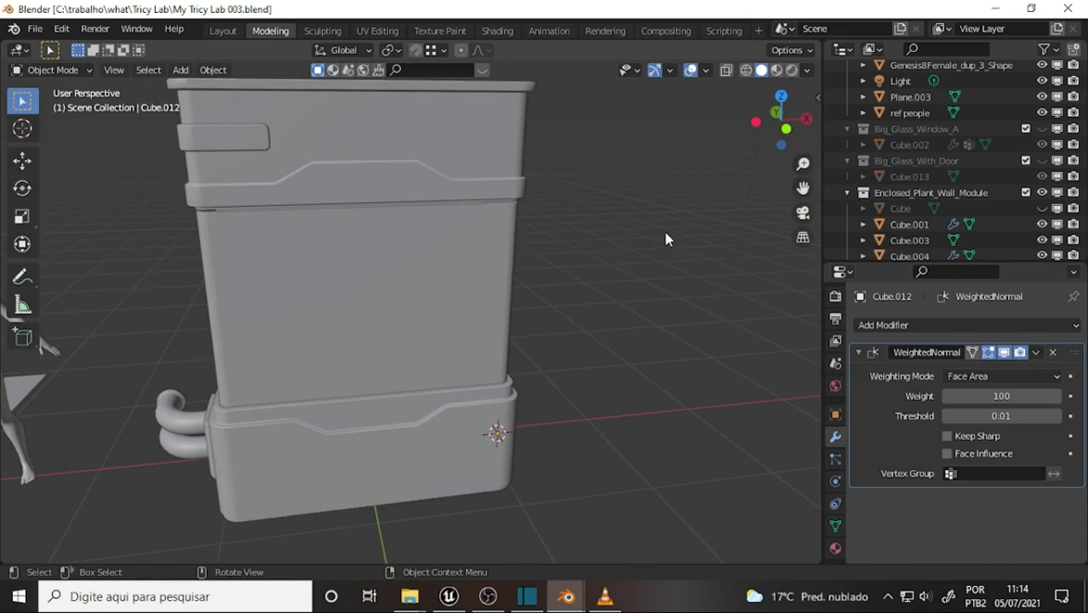
mouse_move(666, 240)
middle_down()
mouse_move(592, 243)
mouse_move(687, 241)
mouse_move(663, 236)
middle_up()
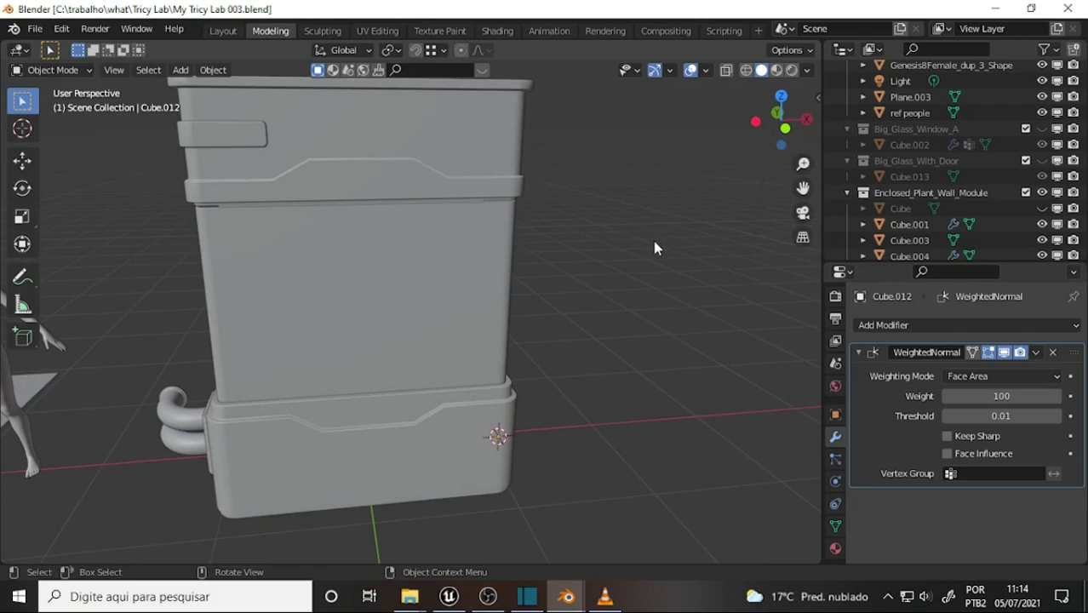
mouse_move(655, 243)
middle_down()
mouse_move(546, 229)
mouse_move(569, 242)
middle_up()
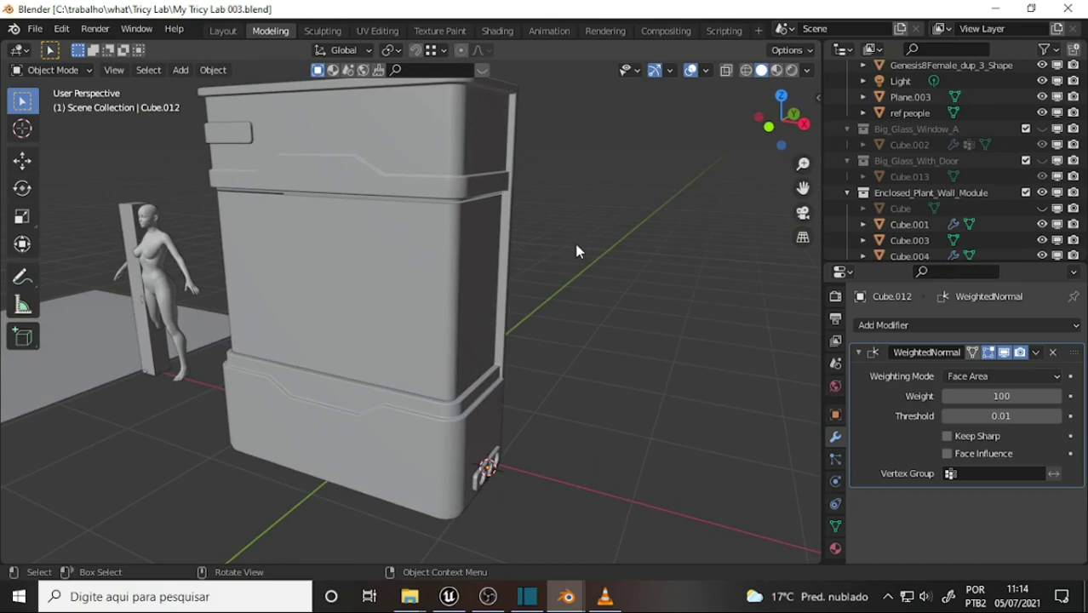
mouse_move(561, 203)
middle_down()
mouse_move(698, 192)
mouse_move(668, 197)
middle_up()
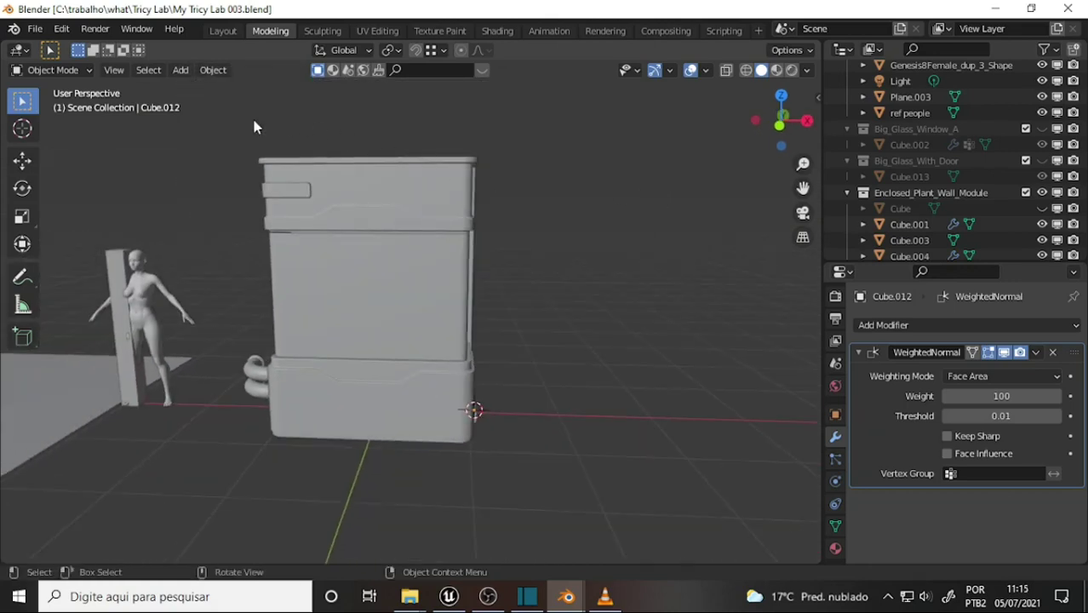
drag(210, 119, 523, 465)
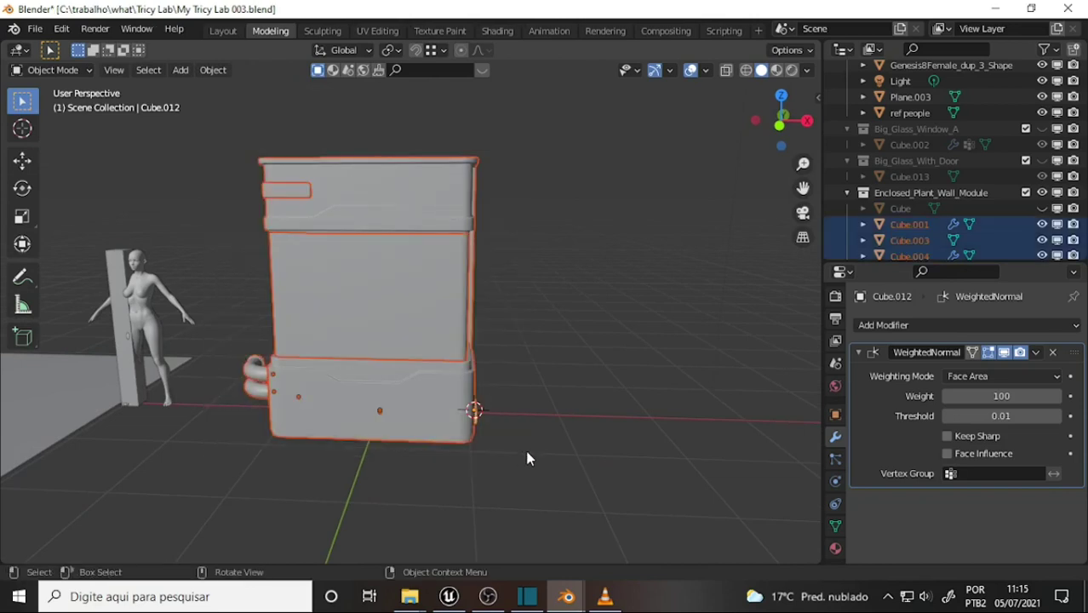
Move the selected cabinet pieces into the Enclosed_Plant_Wall_Module collection.
right_click(550, 169)
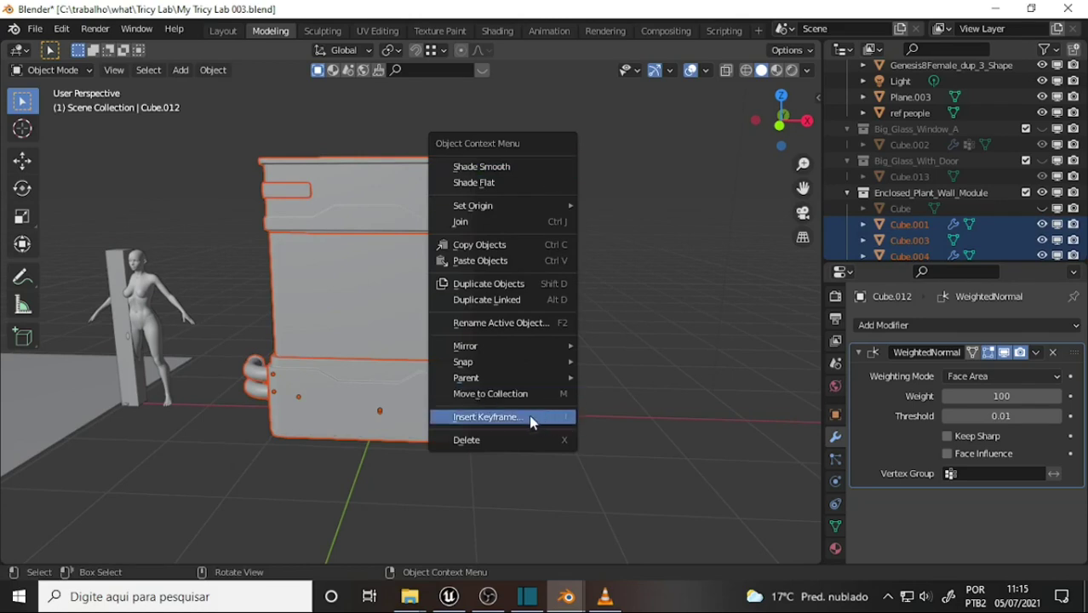
click(517, 394)
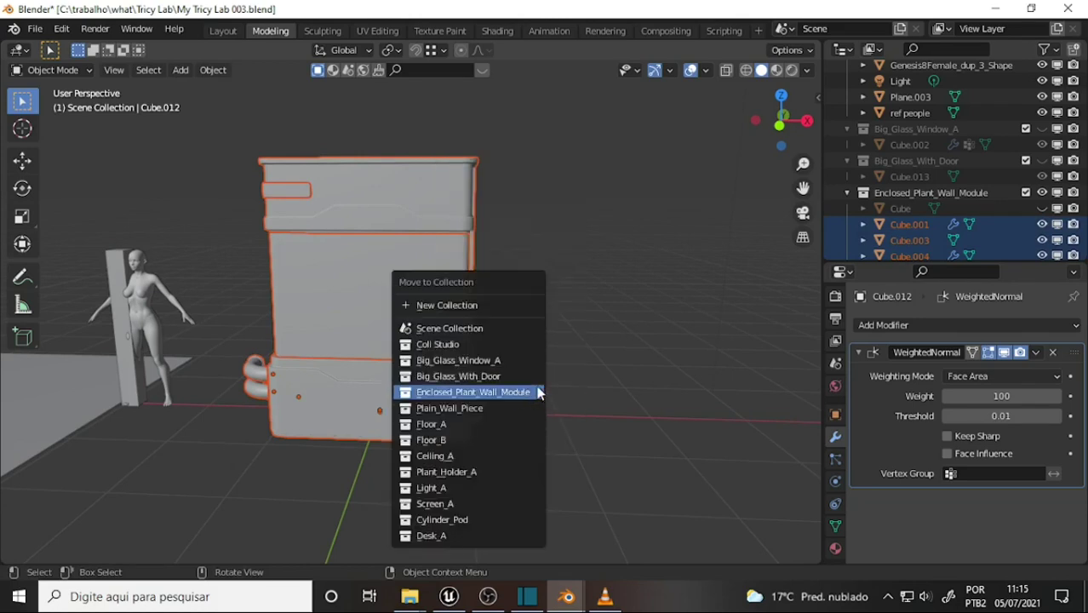
click(491, 396)
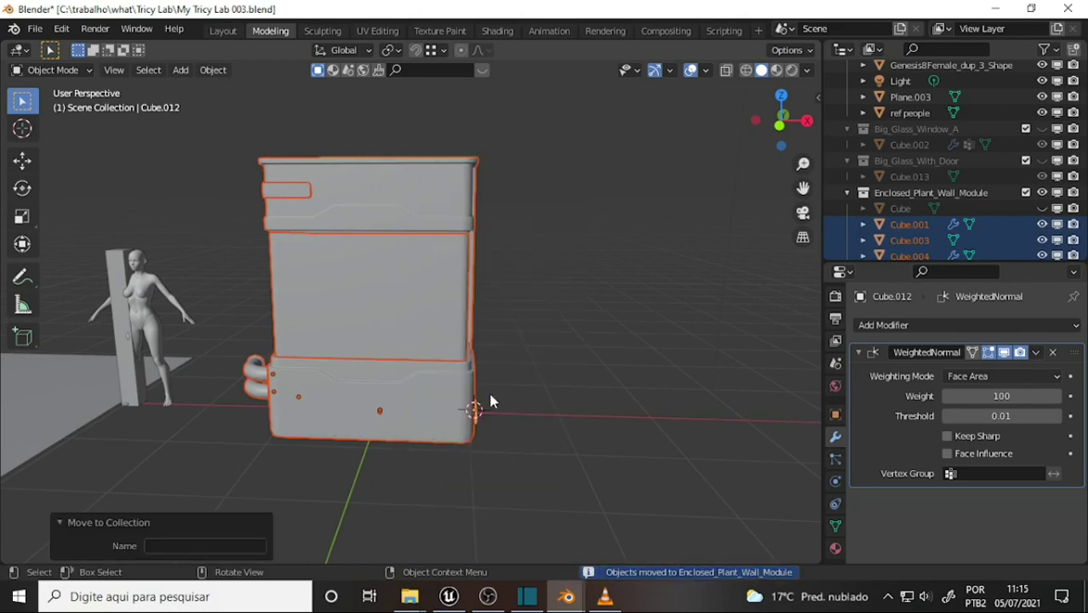
click(954, 271)
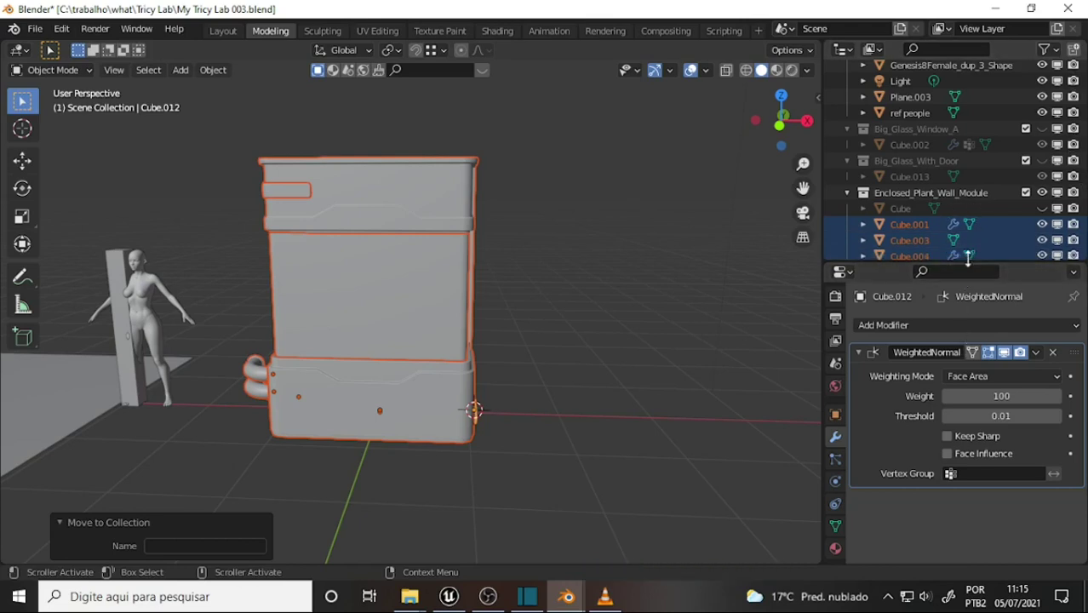
Make the Outliner taller, view the cabinet from its corner, and deselect everything.
drag(968, 264, 967, 352)
scroll(948, 250, down, 4)
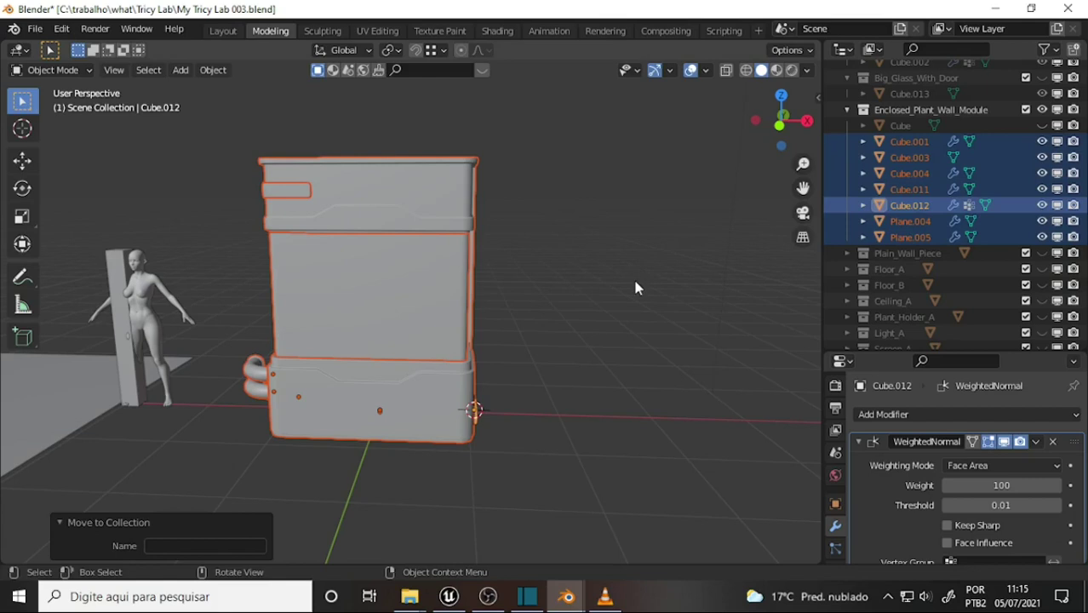
middle_drag(634, 289, 556, 291)
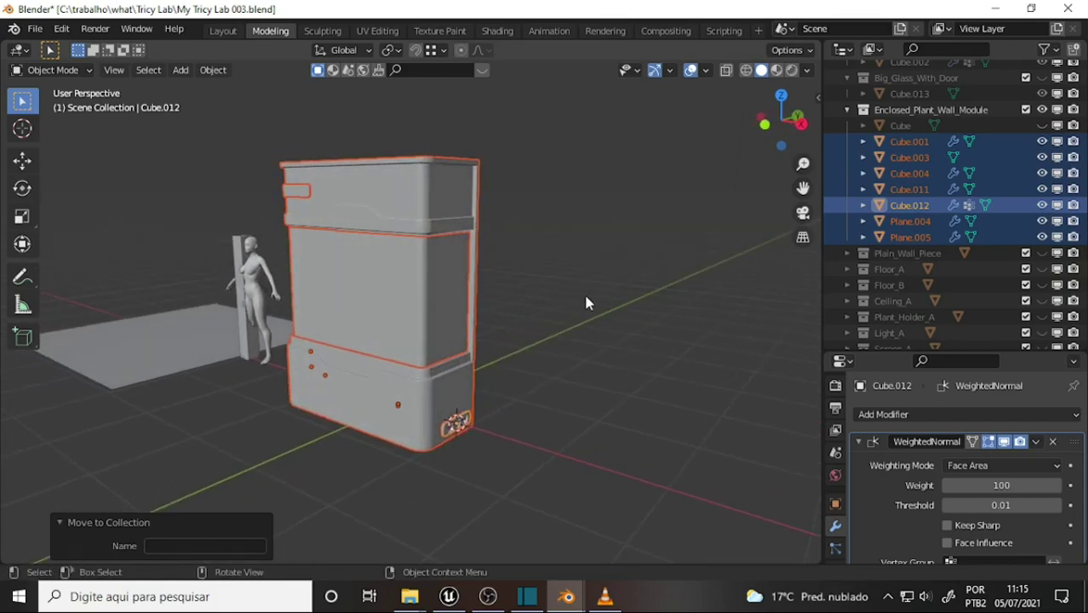
click(588, 305)
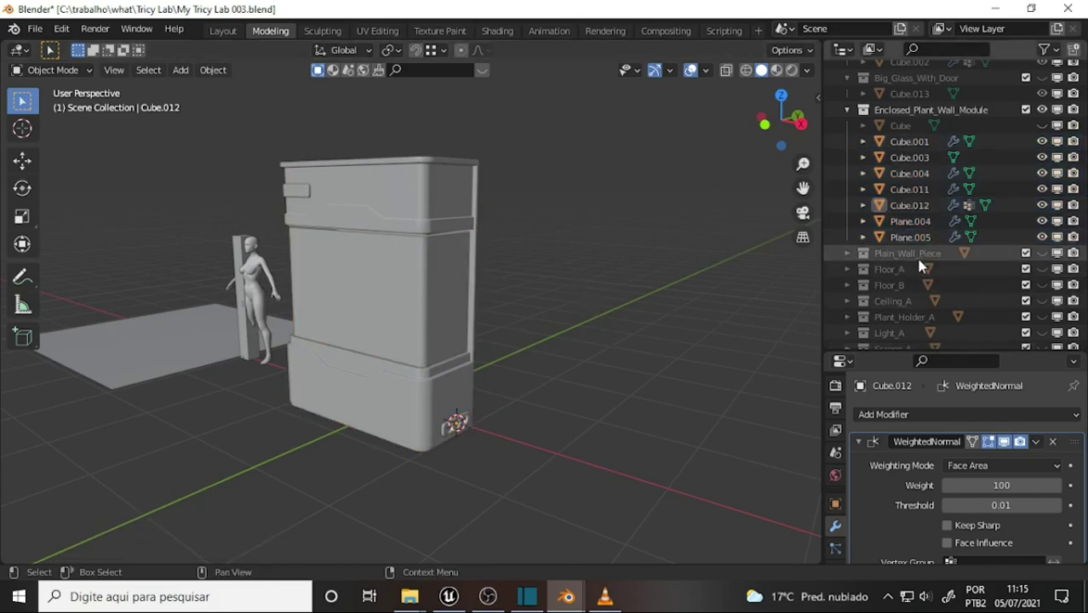
Unhide the Plain_Wall_Piece panel and select its Cube.005 object.
click(1041, 253)
scroll(513, 246, up, 2)
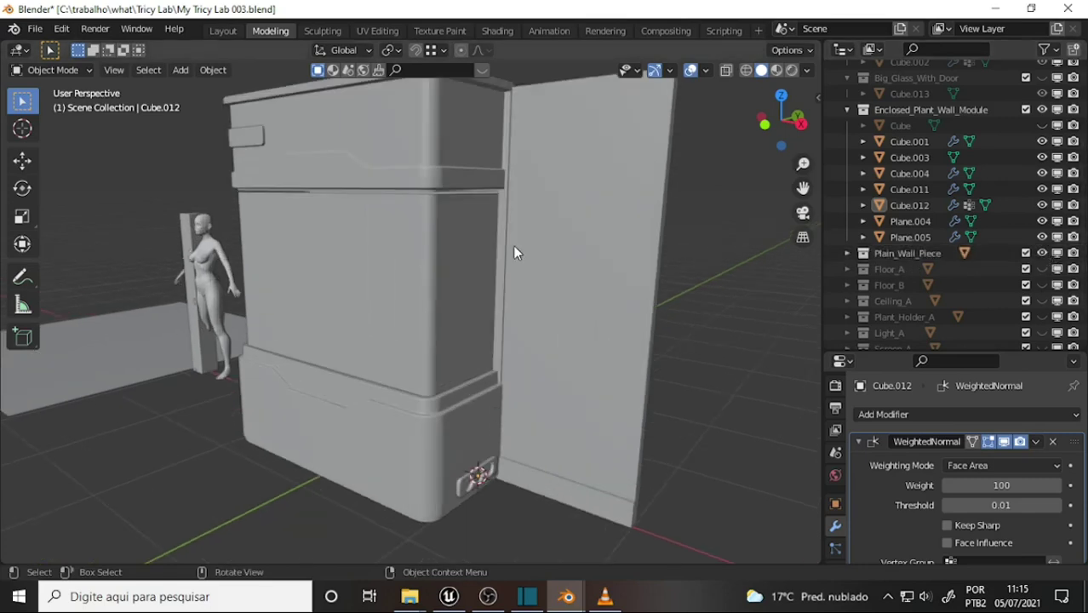
scroll(513, 245, down, 1)
mouse_move(511, 244)
middle_down()
mouse_move(423, 236)
mouse_move(410, 251)
mouse_move(421, 291)
mouse_move(406, 299)
middle_up()
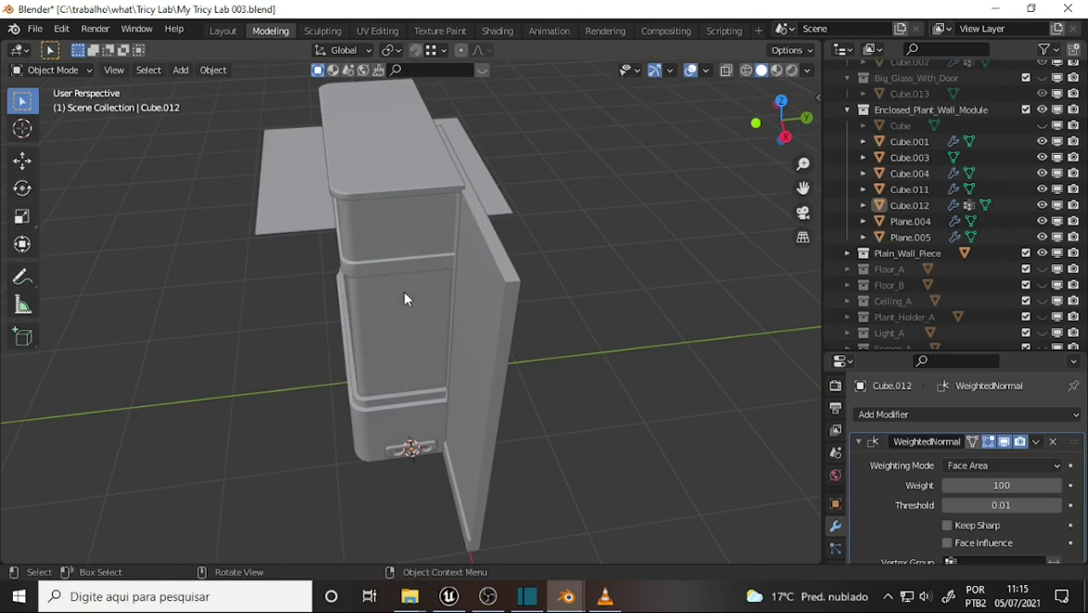
click(475, 279)
mouse_move(590, 273)
middle_down()
mouse_move(568, 191)
mouse_move(586, 180)
mouse_move(580, 157)
mouse_move(610, 277)
middle_up()
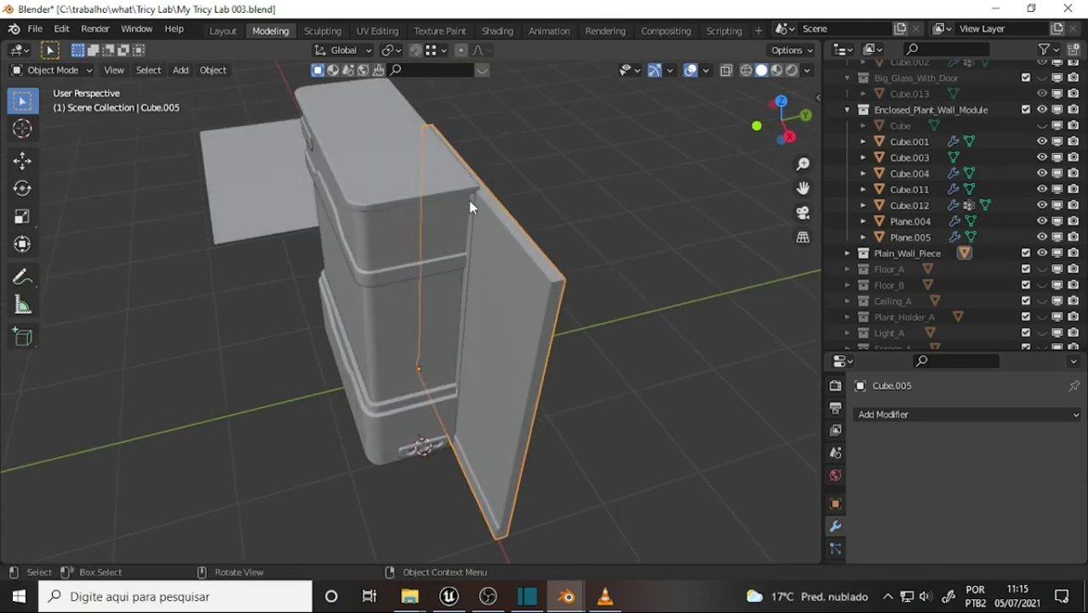
scroll(608, 304, up, 5)
scroll(607, 303, down, 3)
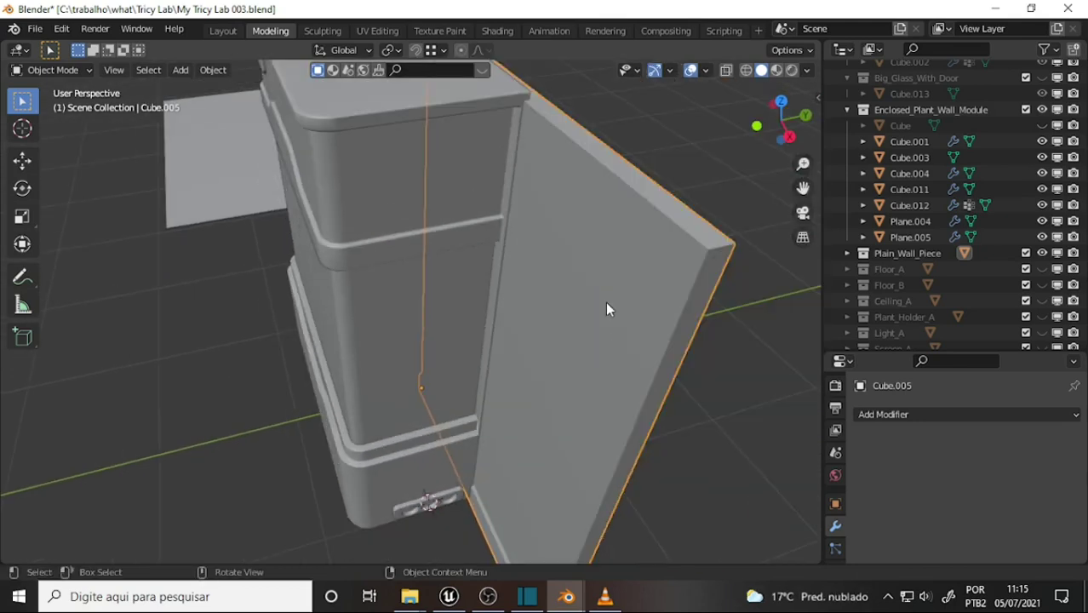
scroll(605, 300, down, 2)
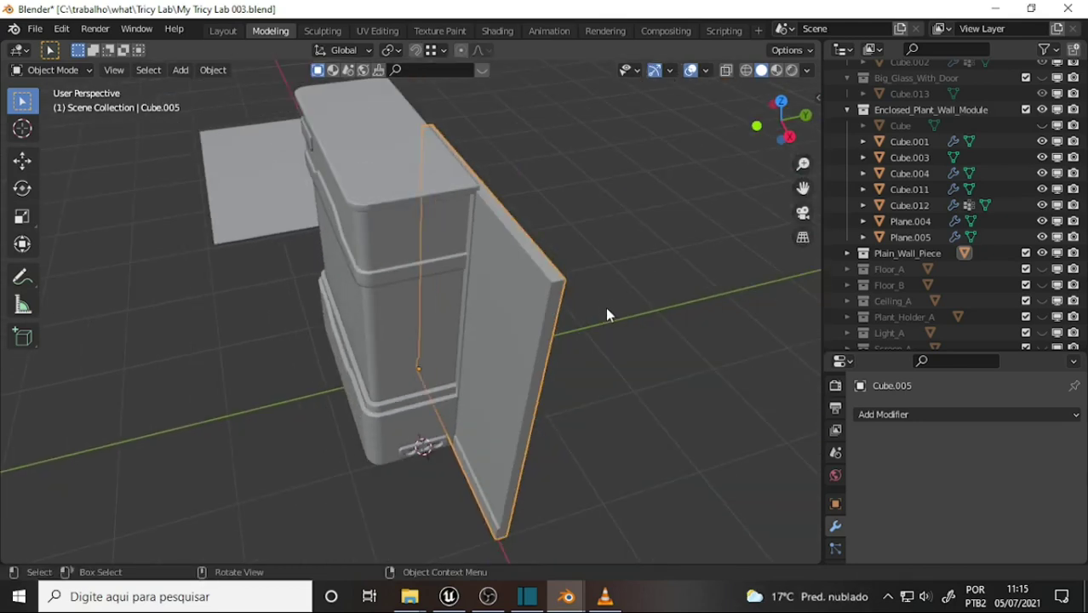
In Edit Mode, move the whole panel mesh 0.0365 m along Y and inspect where it meets the cabinet.
click(52, 70)
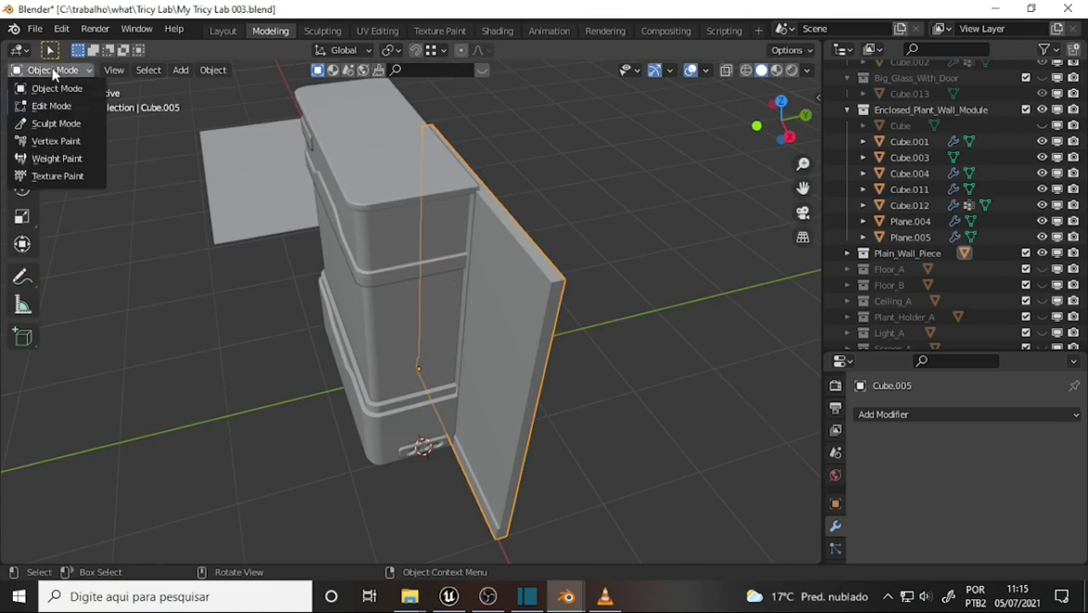
click(60, 103)
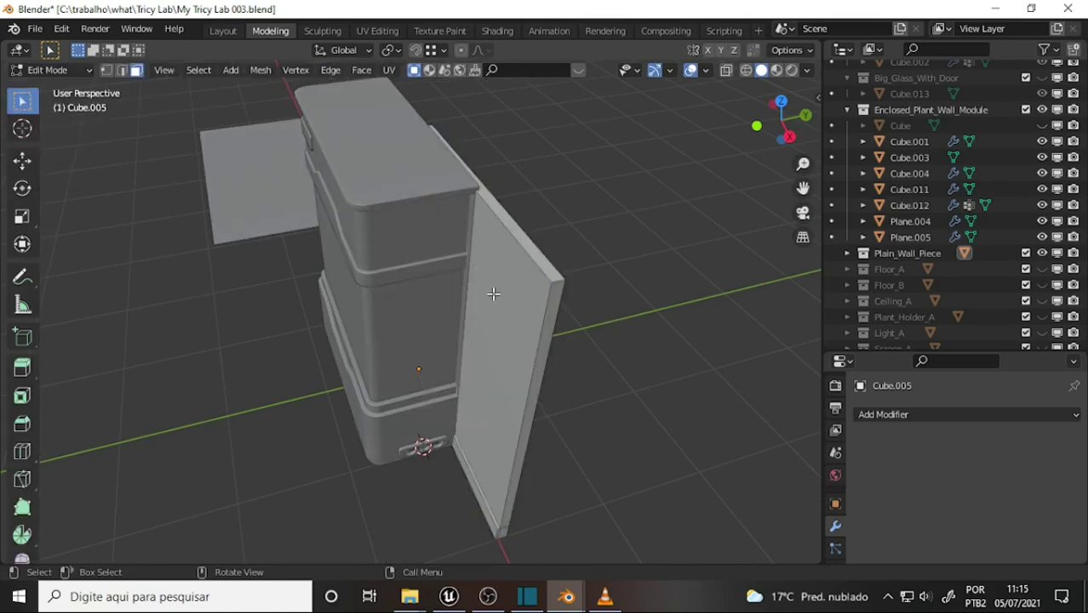
key(a)
key(g)
key(y)
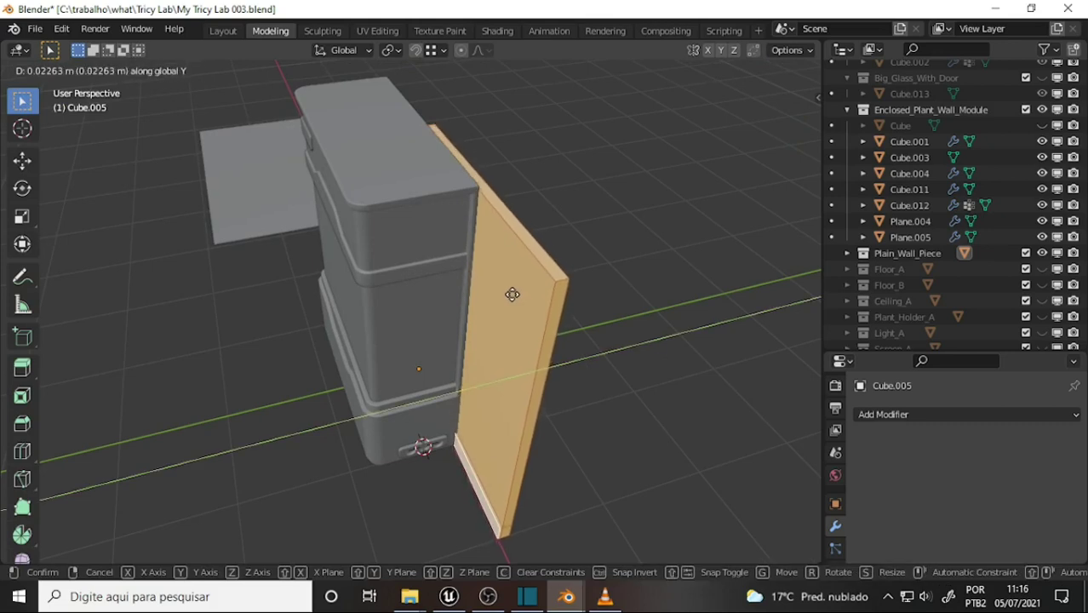
click(515, 295)
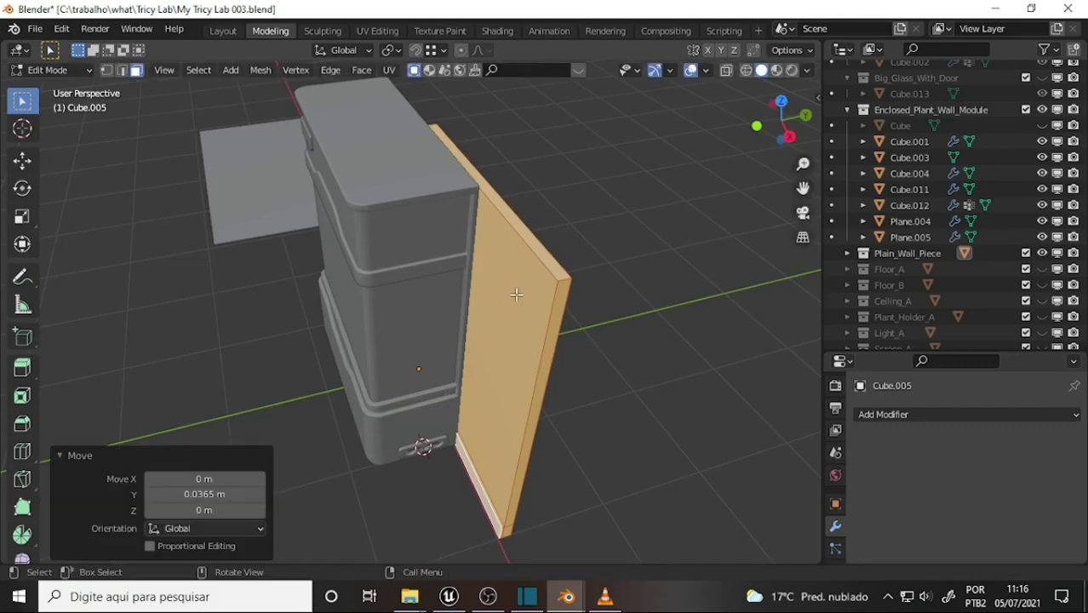
middle_drag(509, 295, 507, 242)
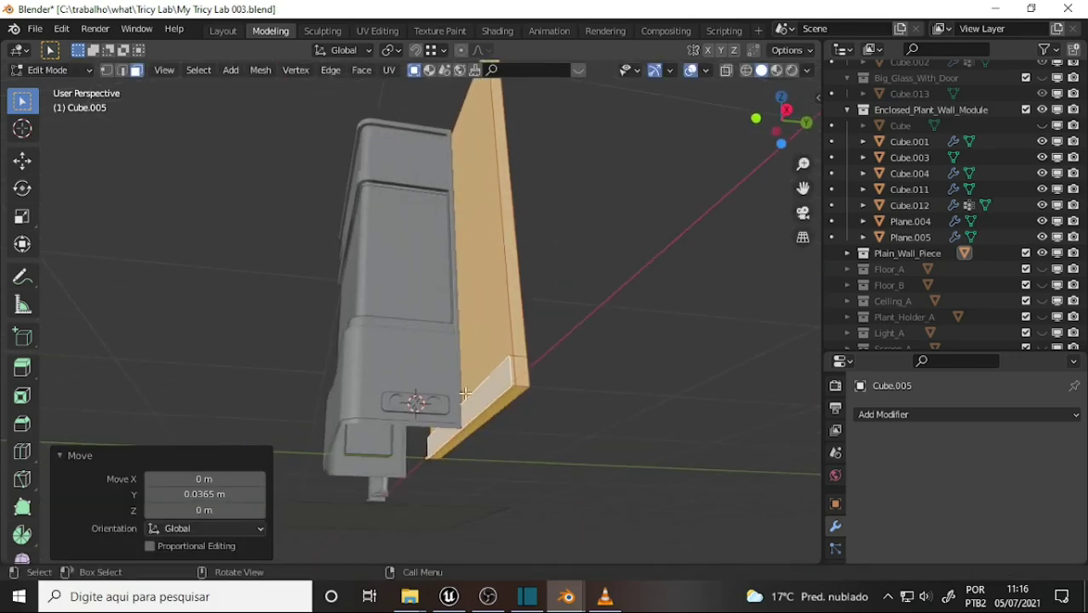
scroll(537, 234, up, 4)
mouse_move(532, 236)
middle_down()
mouse_move(533, 287)
mouse_move(531, 214)
mouse_move(545, 281)
middle_up()
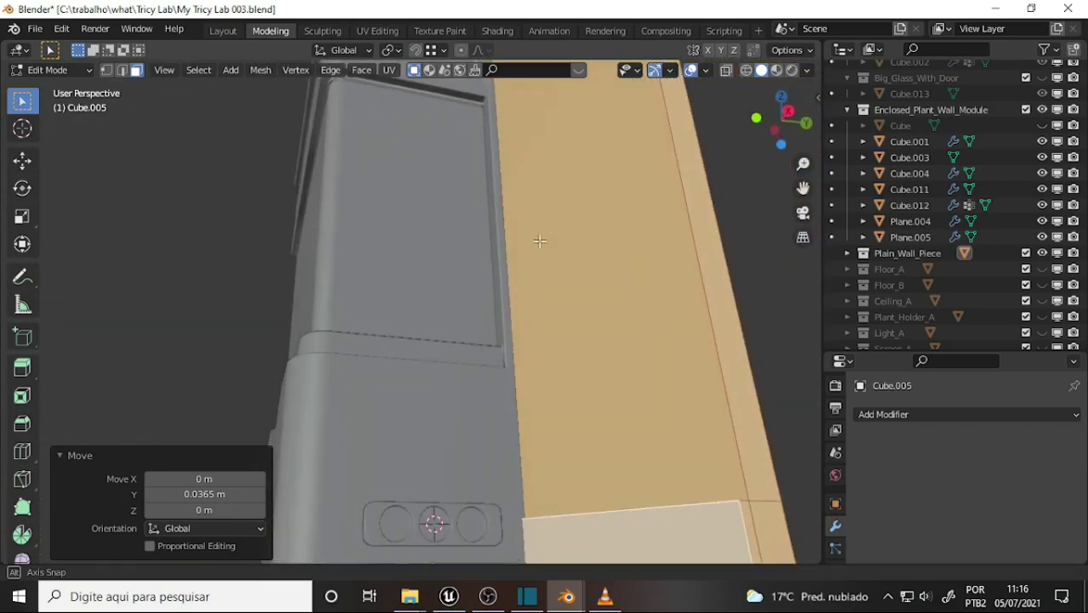
Seek the VLC tutorial to 09:09, showing the wall panel beside the cabinet, at 55% volume.
click(607, 587)
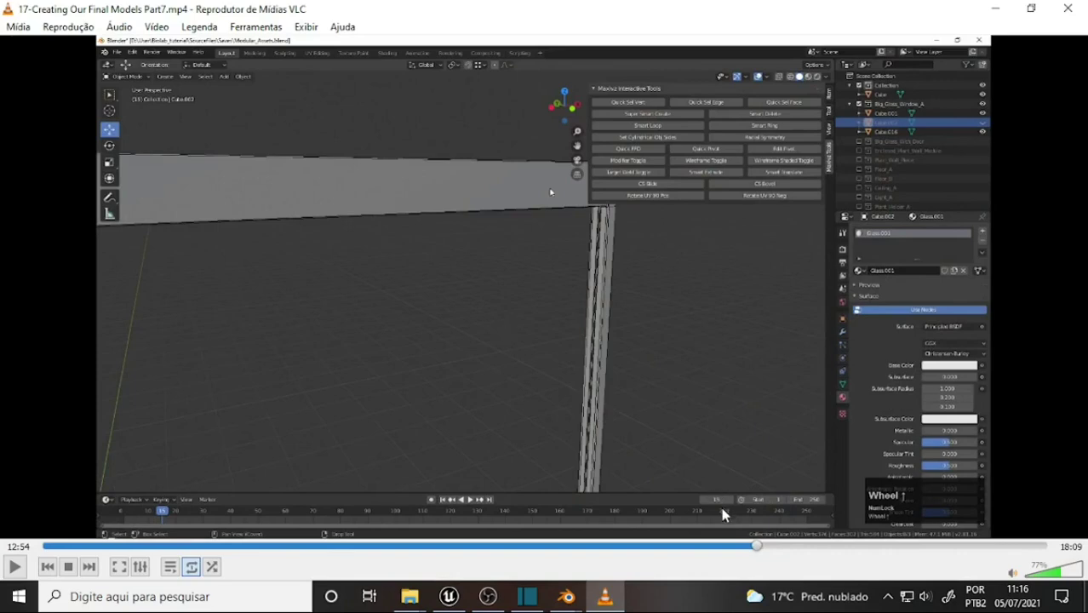
click(451, 549)
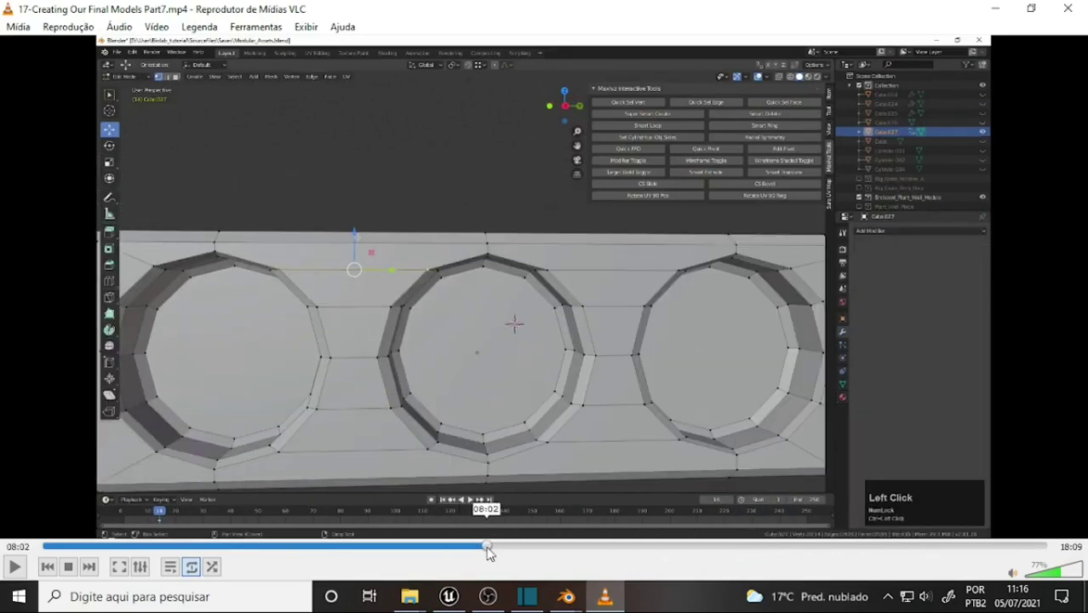
drag(486, 550, 548, 555)
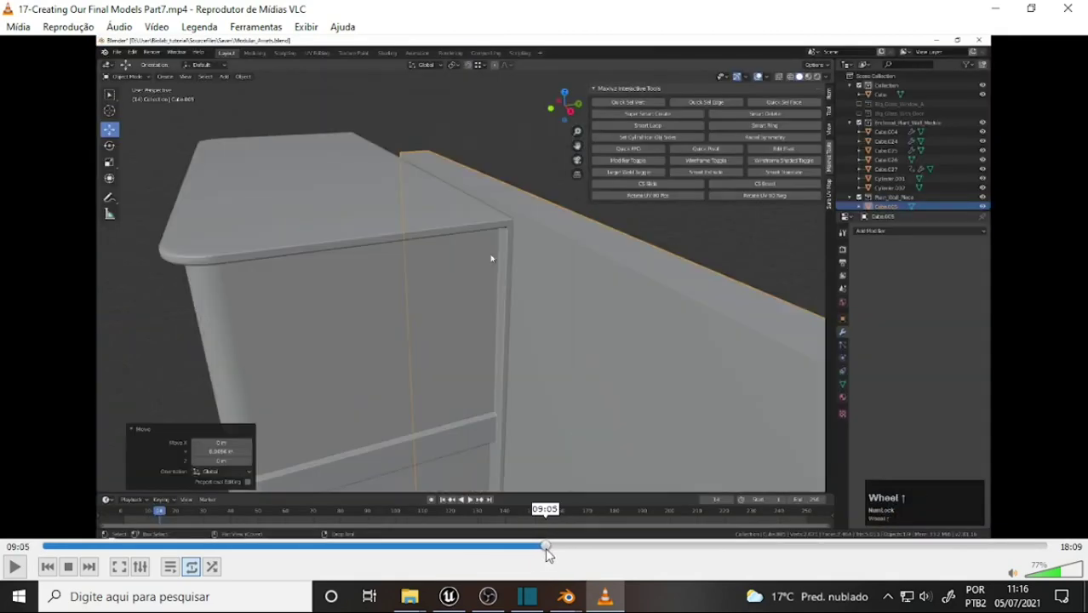
scroll(556, 341, down, 3)
scroll(556, 341, down, 2)
scroll(561, 337, up, 1)
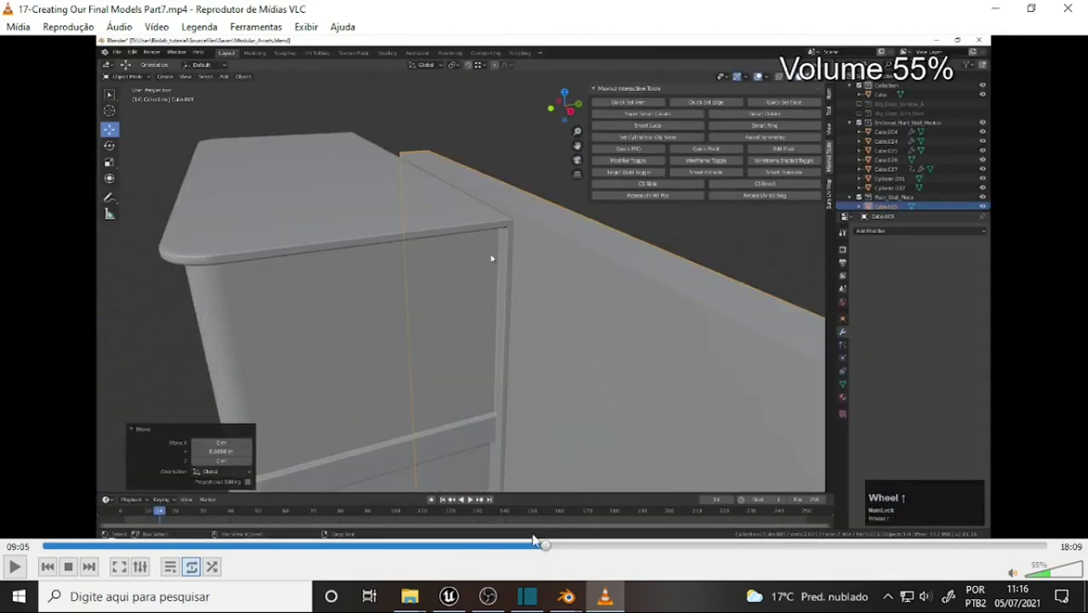
click(554, 547)
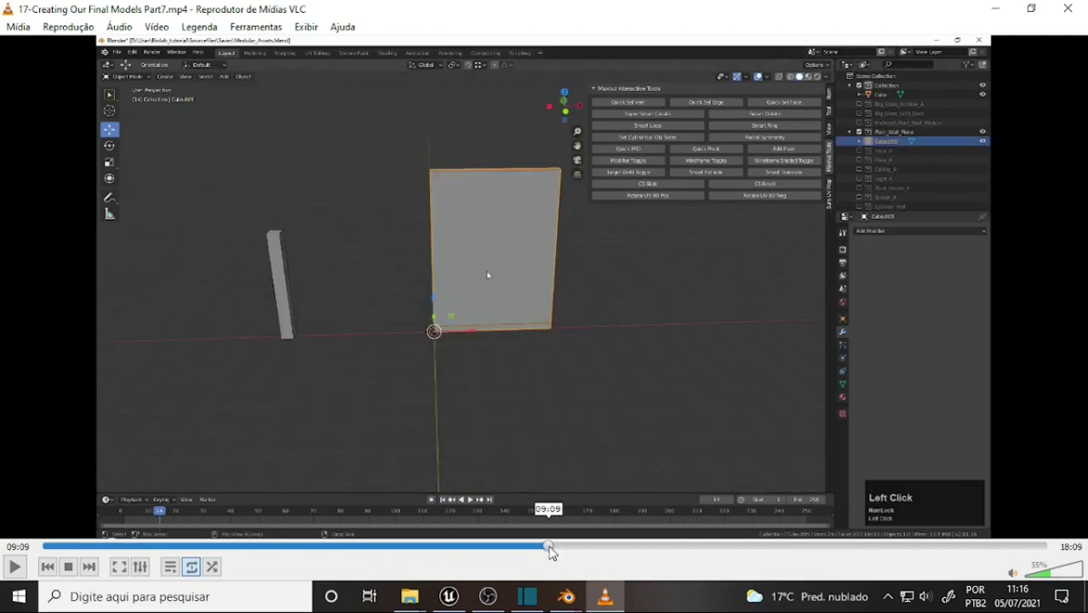
click(549, 547)
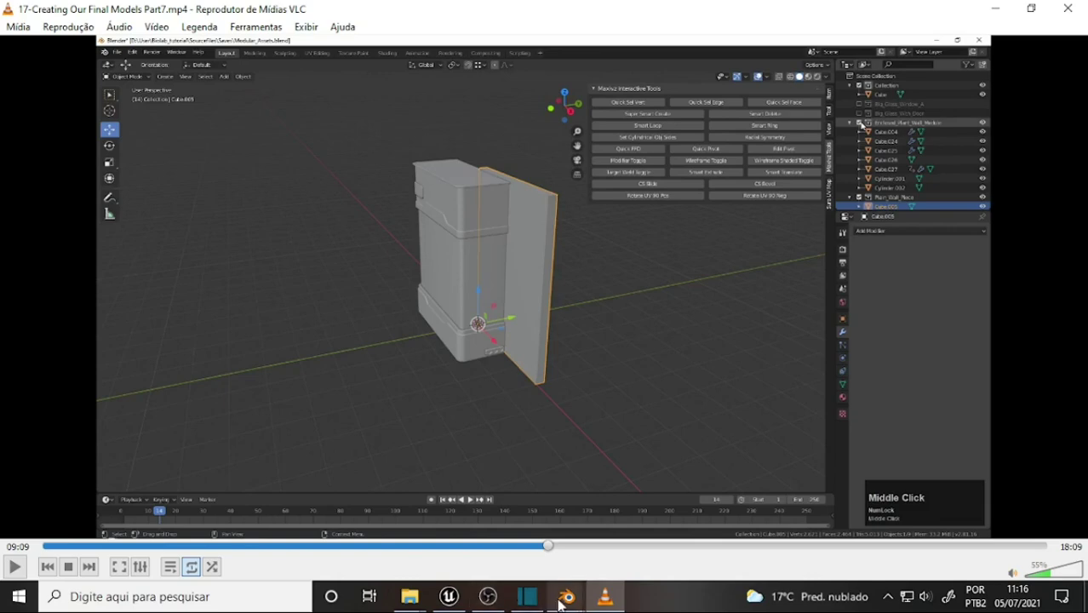
Back in Blender, nudge the wall panel mesh to 0.01777 m along global Y.
mouse_move(566, 597)
click(475, 571)
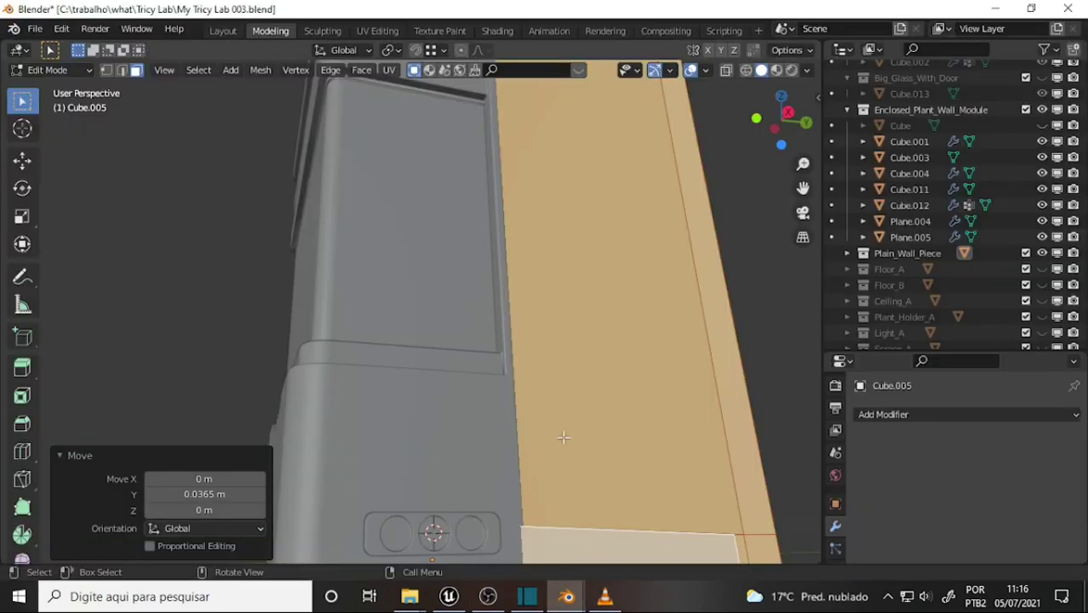
middle_drag(552, 341, 550, 428)
scroll(555, 402, down, 4)
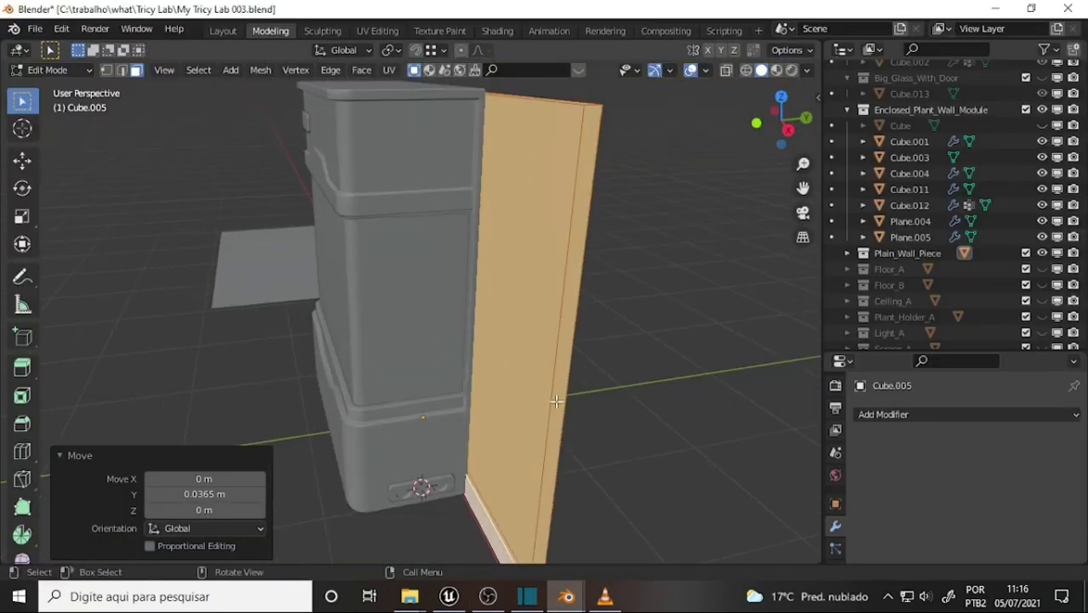
key(g)
key(y)
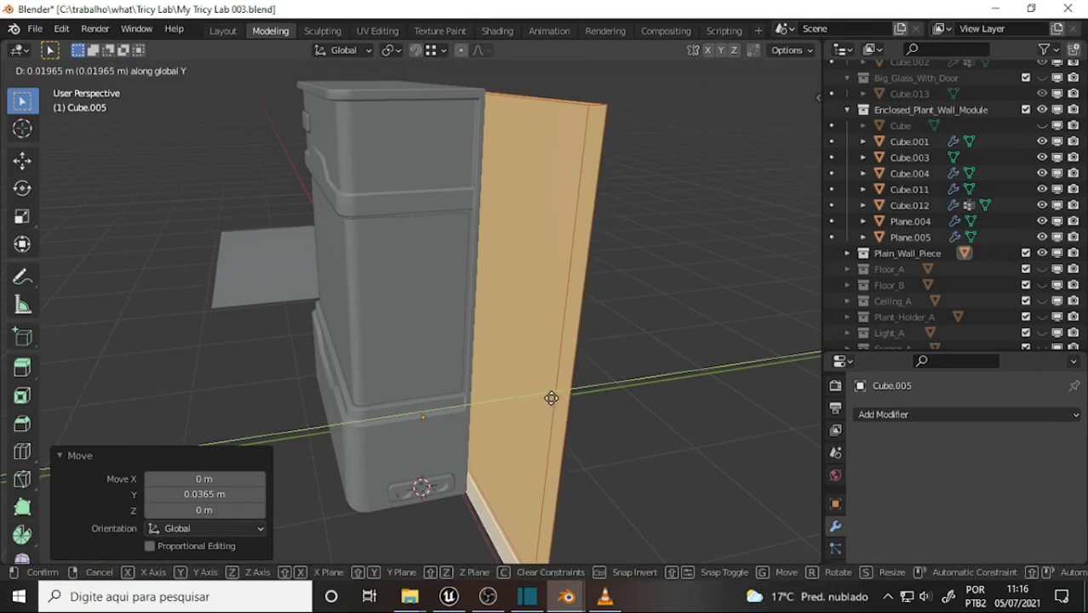
click(551, 399)
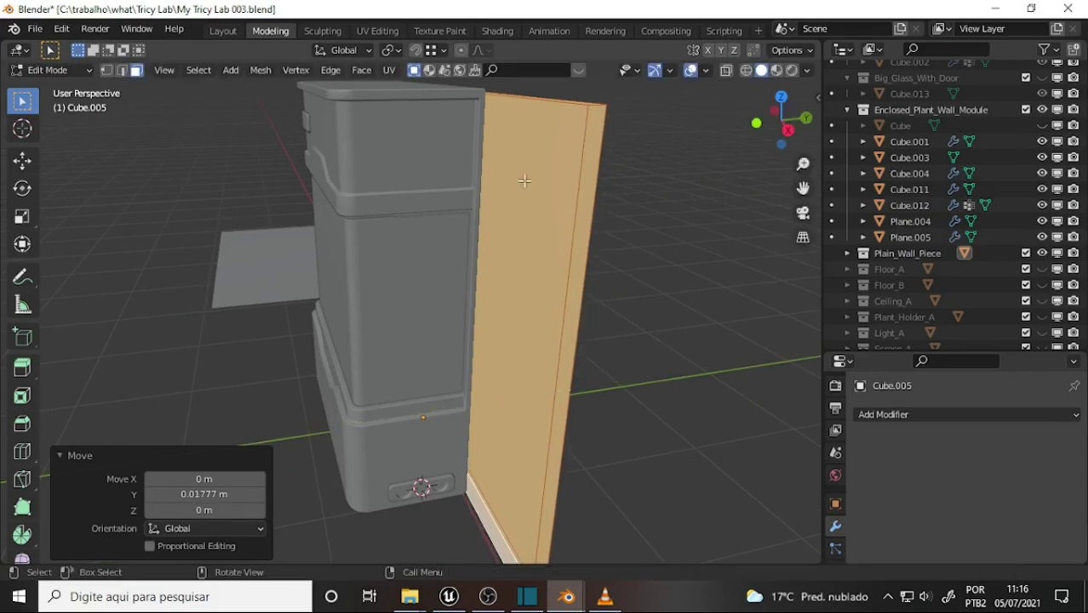
middle_drag(514, 192, 535, 195)
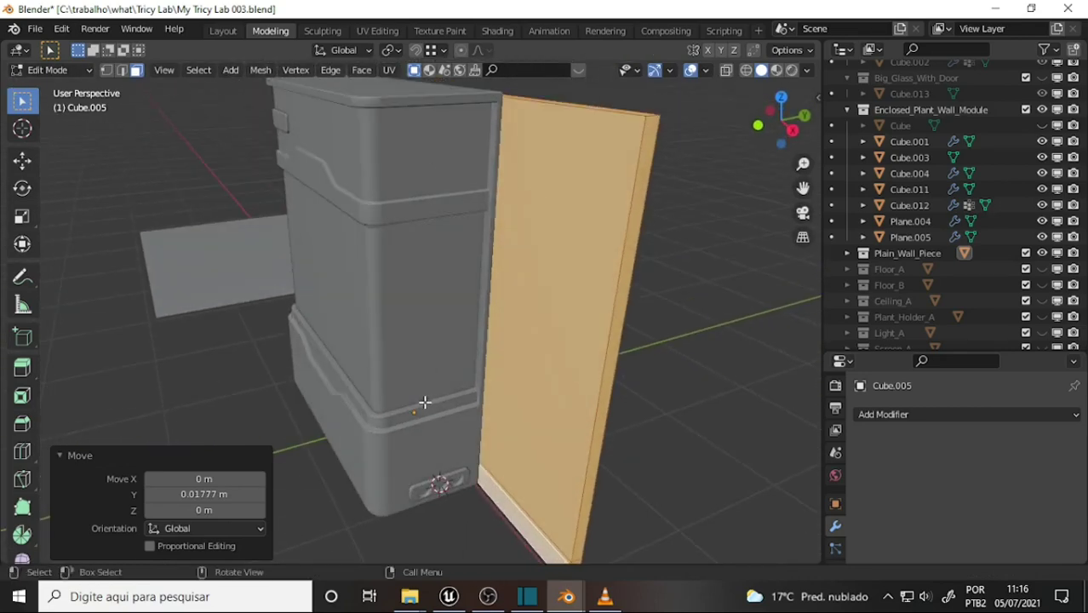
mouse_move(310, 333)
middle_down()
mouse_move(429, 325)
mouse_move(416, 322)
mouse_move(533, 404)
middle_up()
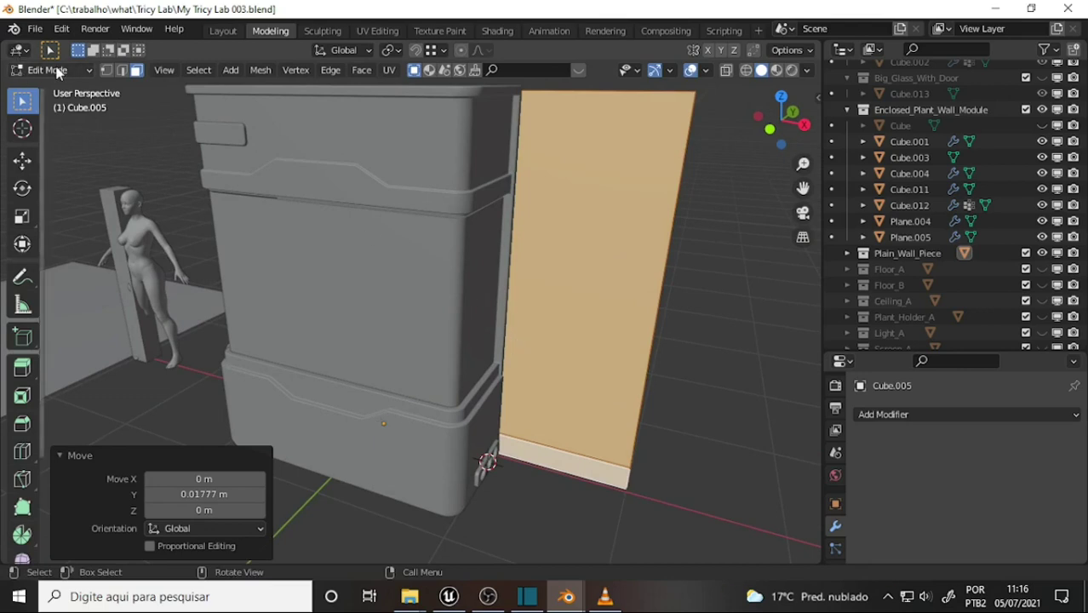
Switch to Object Mode and back to Edit Mode, then deselect the panel's geometry.
click(51, 69)
click(64, 93)
mouse_move(470, 287)
middle_down()
mouse_move(321, 257)
mouse_move(347, 255)
mouse_move(339, 224)
mouse_move(402, 304)
mouse_move(470, 314)
middle_up()
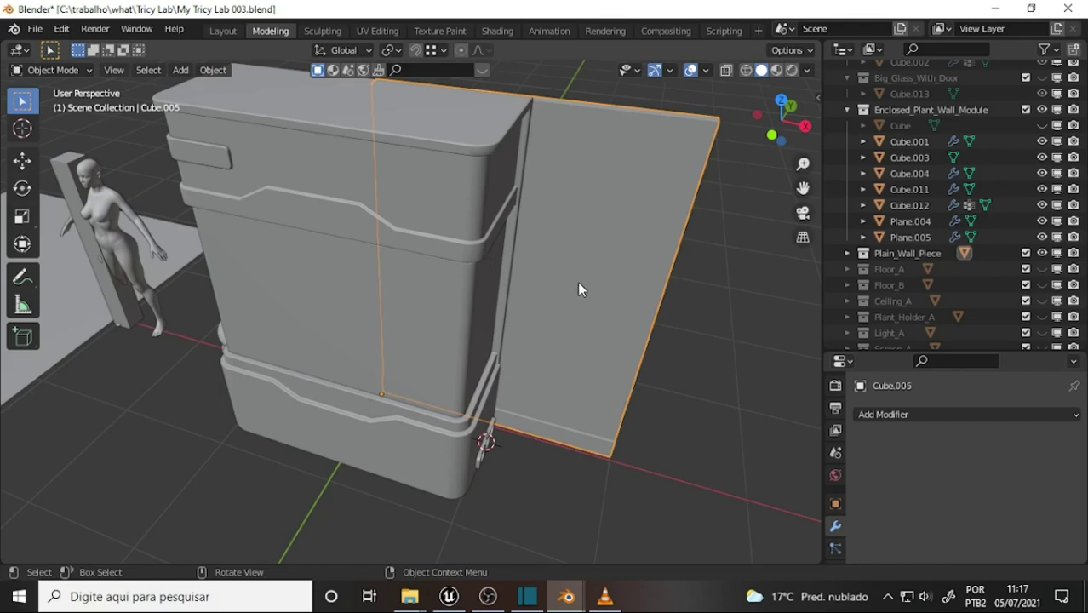
key(Tab)
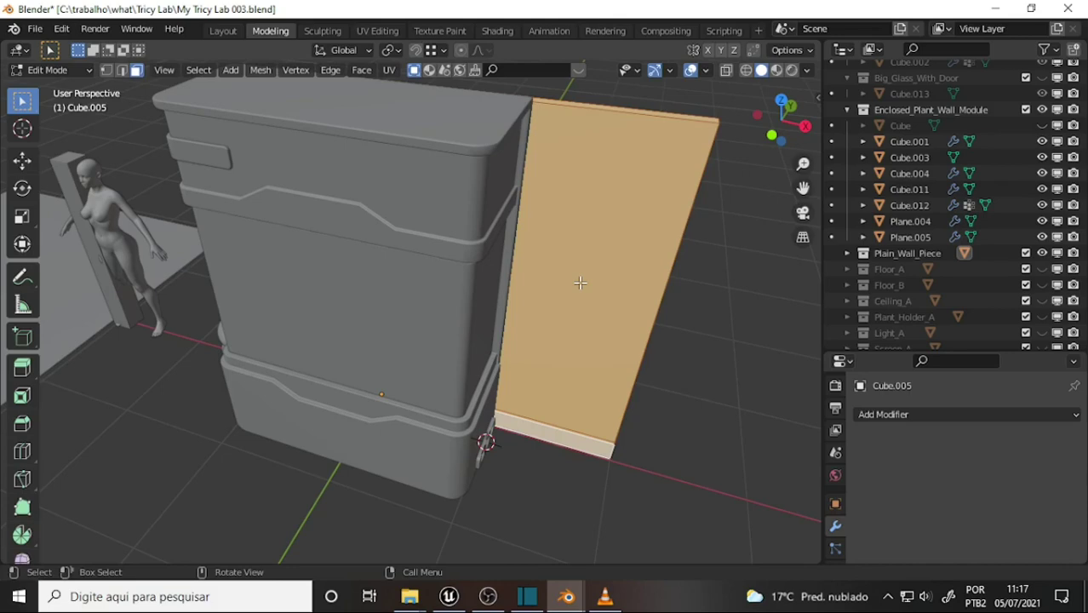
middle_drag(570, 280, 457, 230)
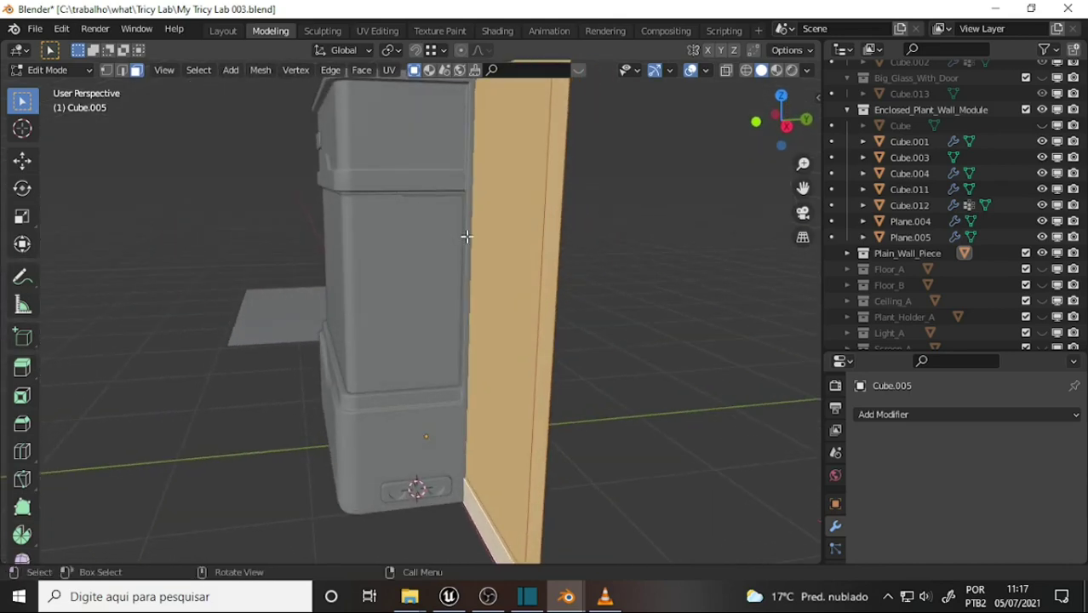
middle_drag(473, 239, 521, 285)
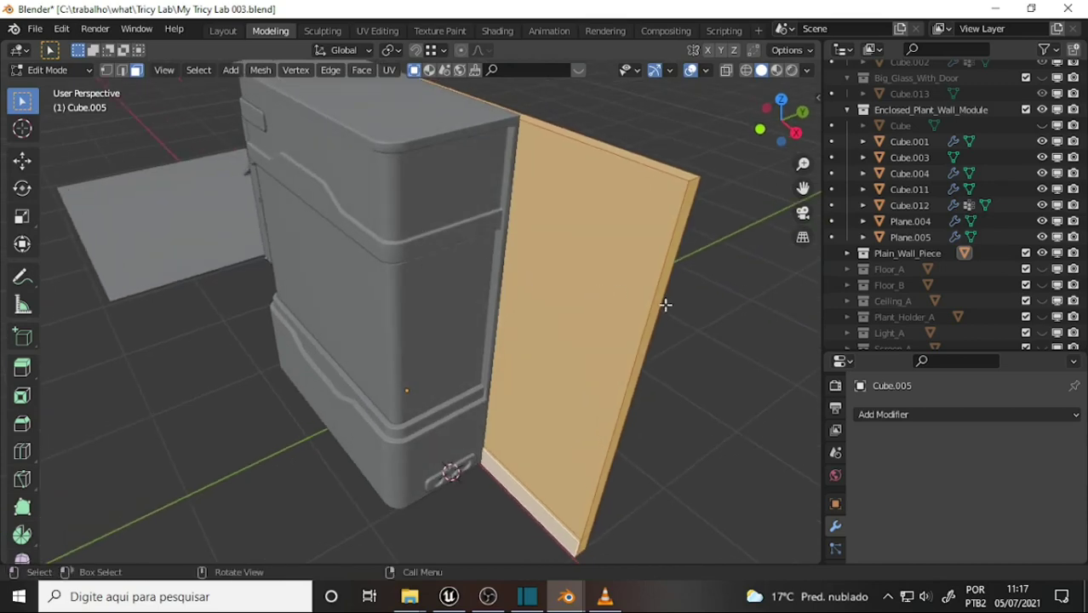
click(721, 313)
mouse_move(651, 270)
middle_down()
mouse_move(743, 262)
mouse_move(718, 248)
middle_up()
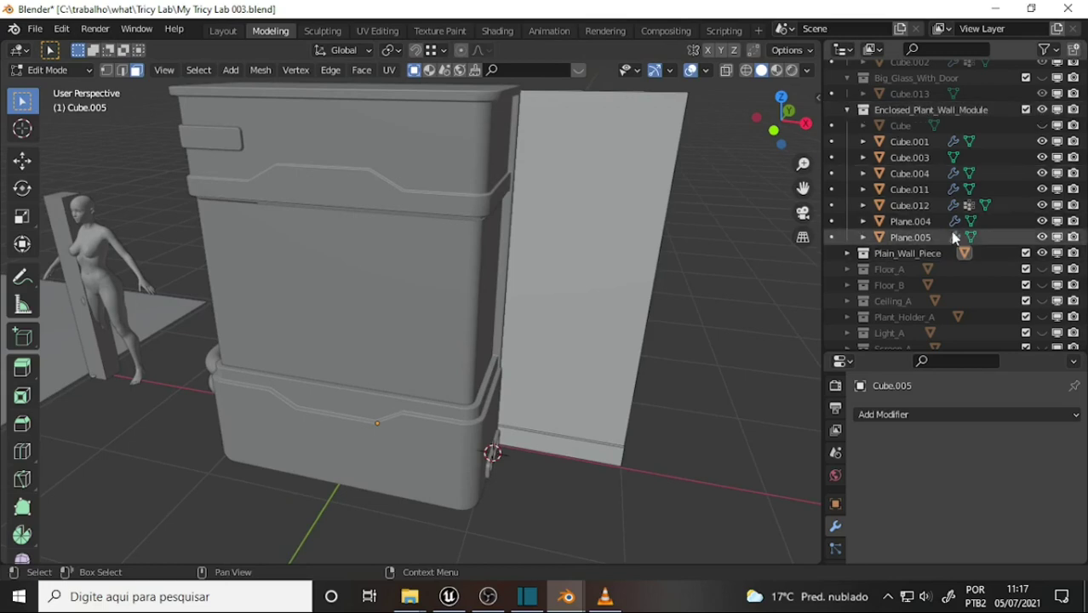
Unhide the Cube object beside the cabinet and return to Object Mode.
click(1041, 125)
mouse_move(645, 293)
middle_down()
mouse_move(650, 304)
mouse_move(670, 292)
mouse_move(610, 299)
middle_up()
scroll(687, 250, down, 3)
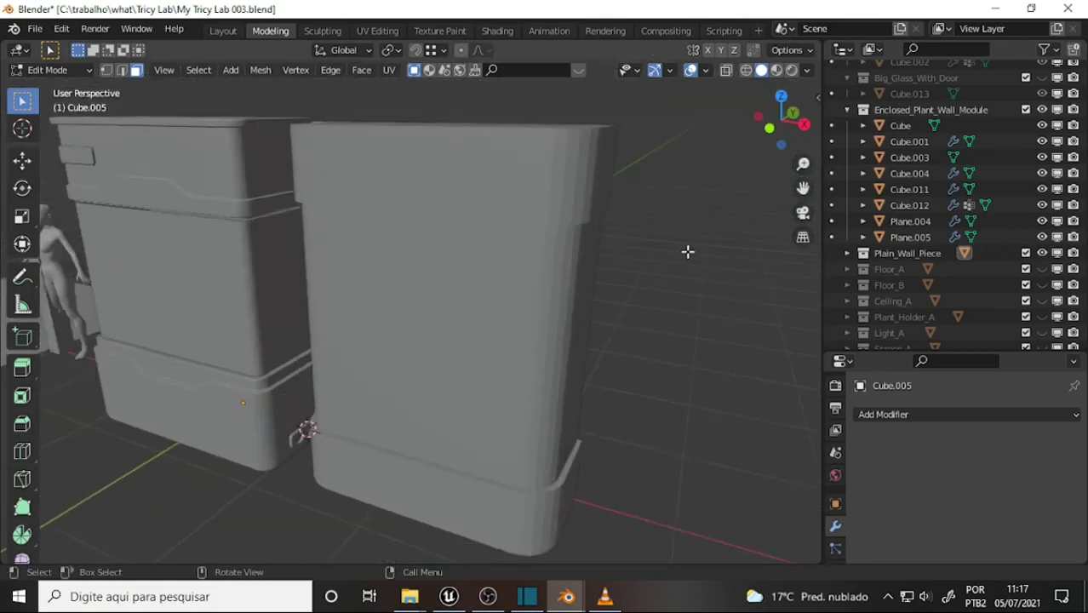
scroll(500, 270, down, 2)
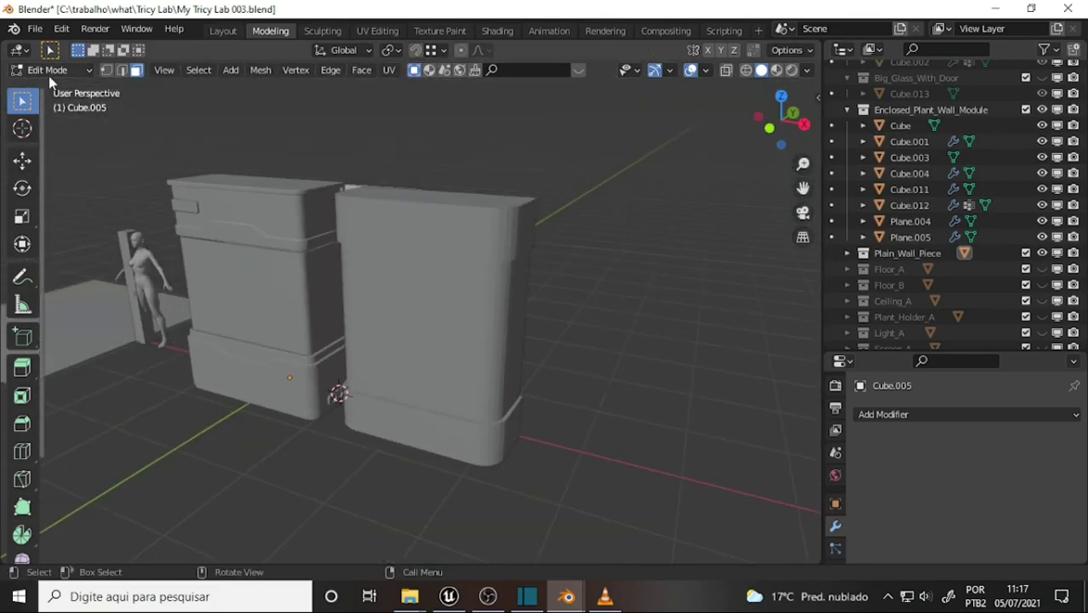
click(49, 76)
click(57, 88)
Select Cube and set its Location X and Y to 0 in the N sidebar.
click(473, 284)
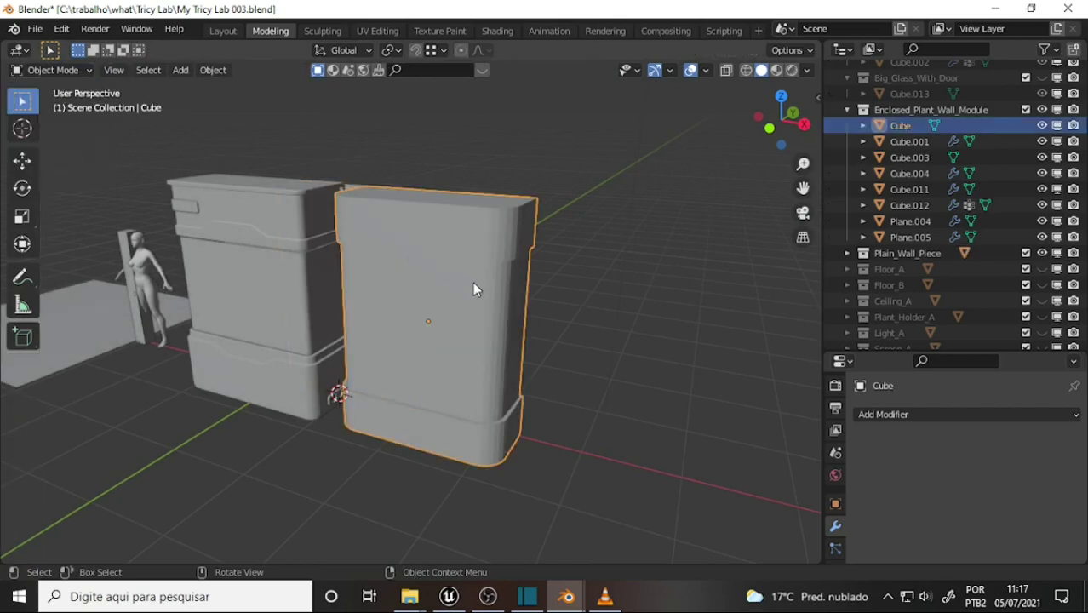
mouse_move(586, 282)
middle_down()
mouse_move(450, 287)
mouse_move(661, 287)
middle_up()
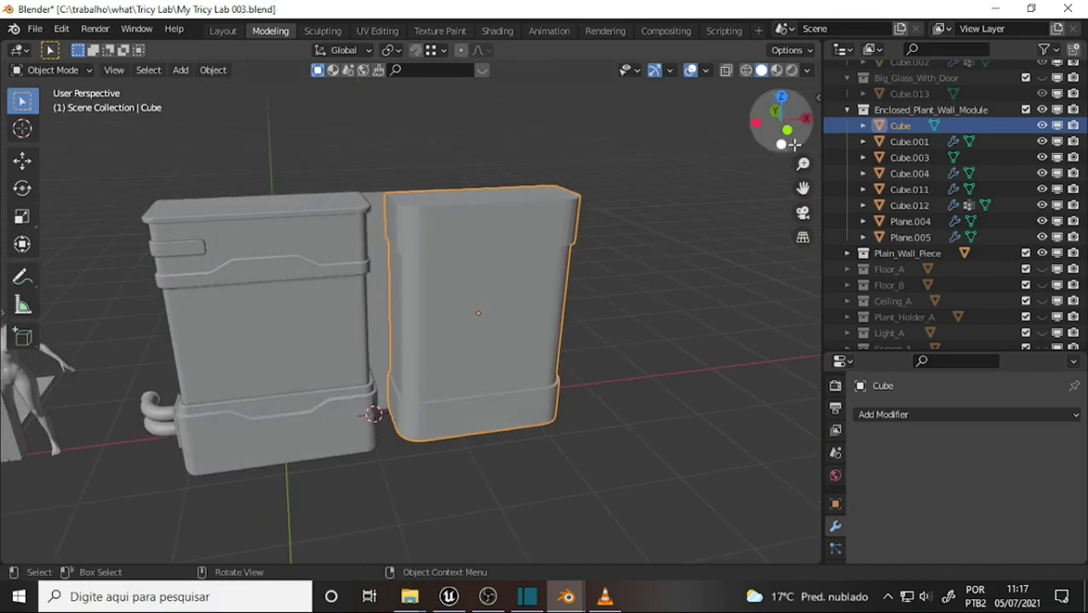
click(817, 100)
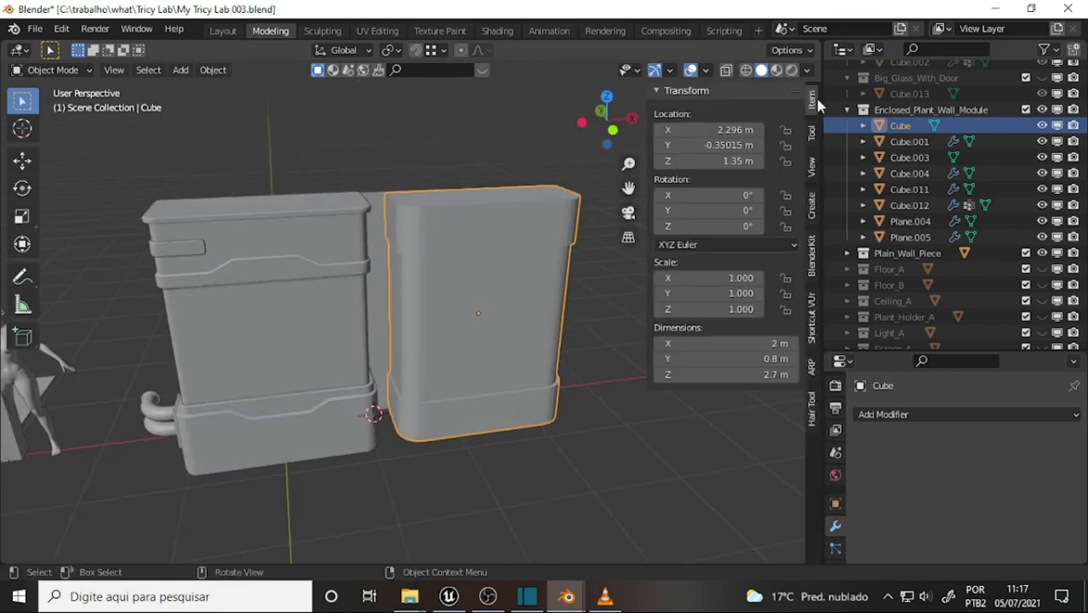
click(725, 129)
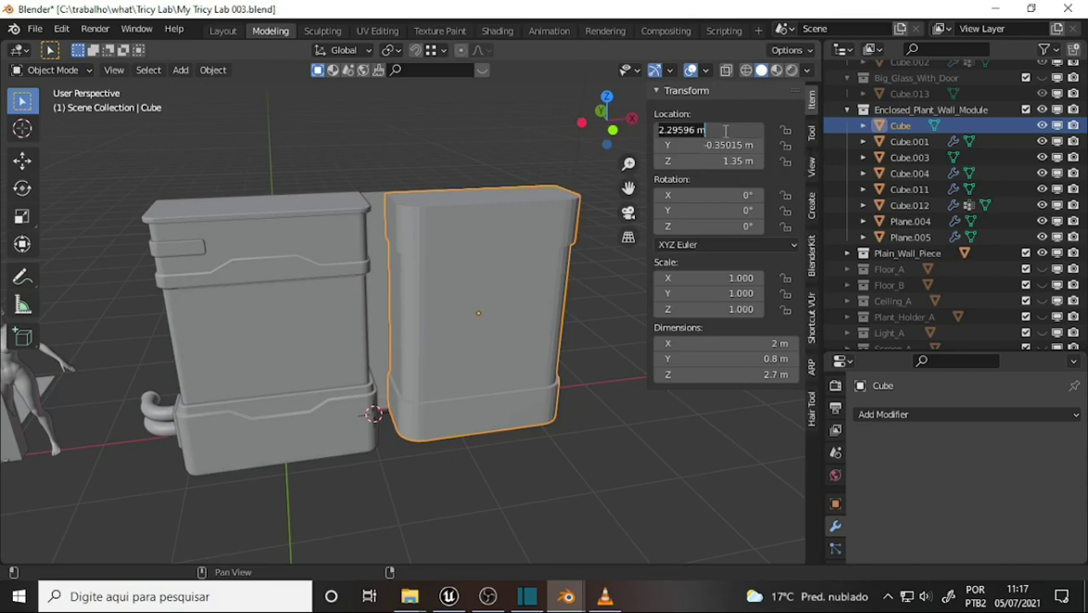
text(0)
key(Tab)
text(0)
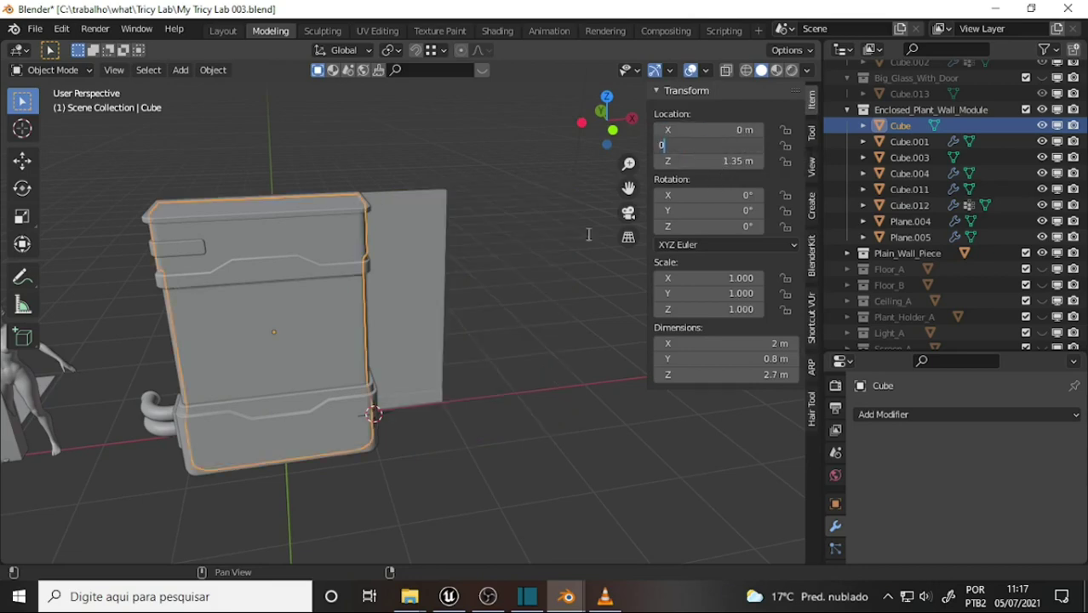
key(Return)
Move Cube -0.39905 m along global Y so it sits flush against the cabinet front.
mouse_move(519, 248)
middle_down()
mouse_move(320, 280)
mouse_move(333, 281)
middle_up()
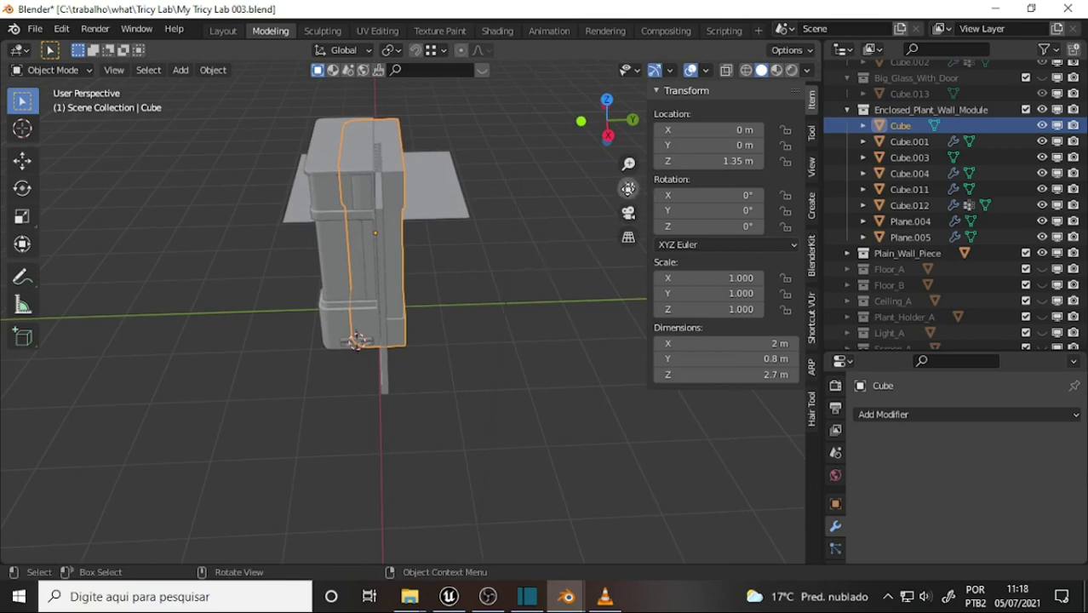
drag(629, 188, 490, 222)
scroll(489, 222, up, 2)
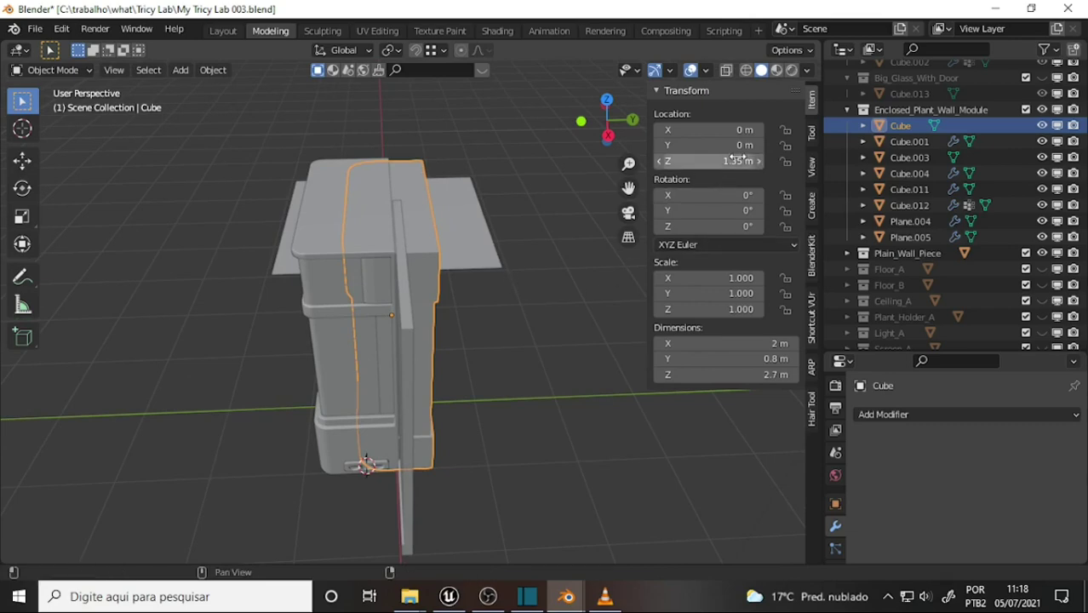
mouse_move(450, 354)
middle_down()
mouse_move(587, 279)
mouse_move(444, 353)
mouse_move(459, 359)
middle_up()
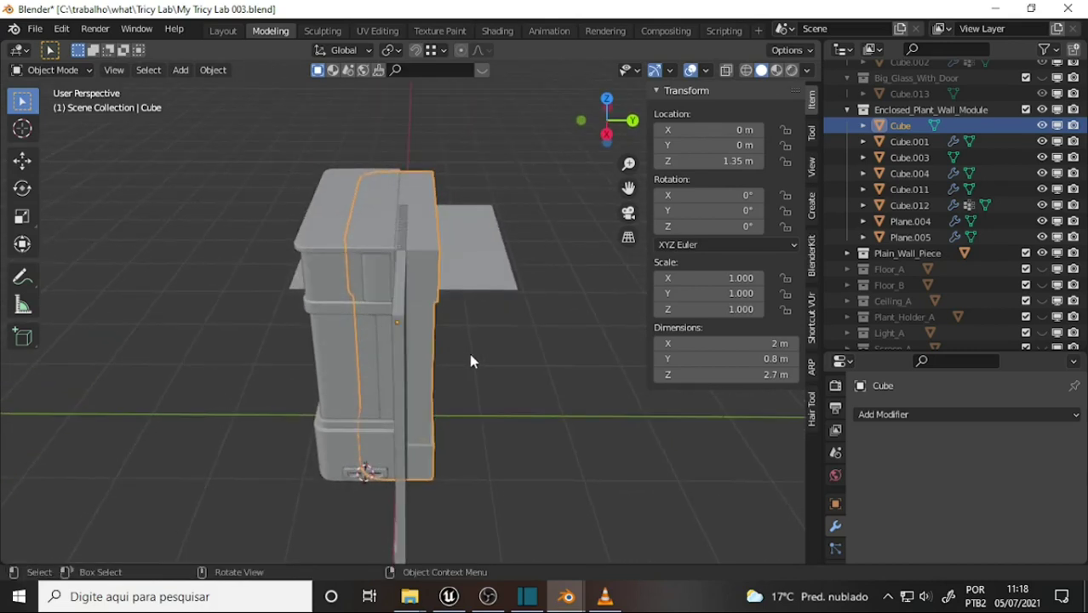
key(g)
key(y)
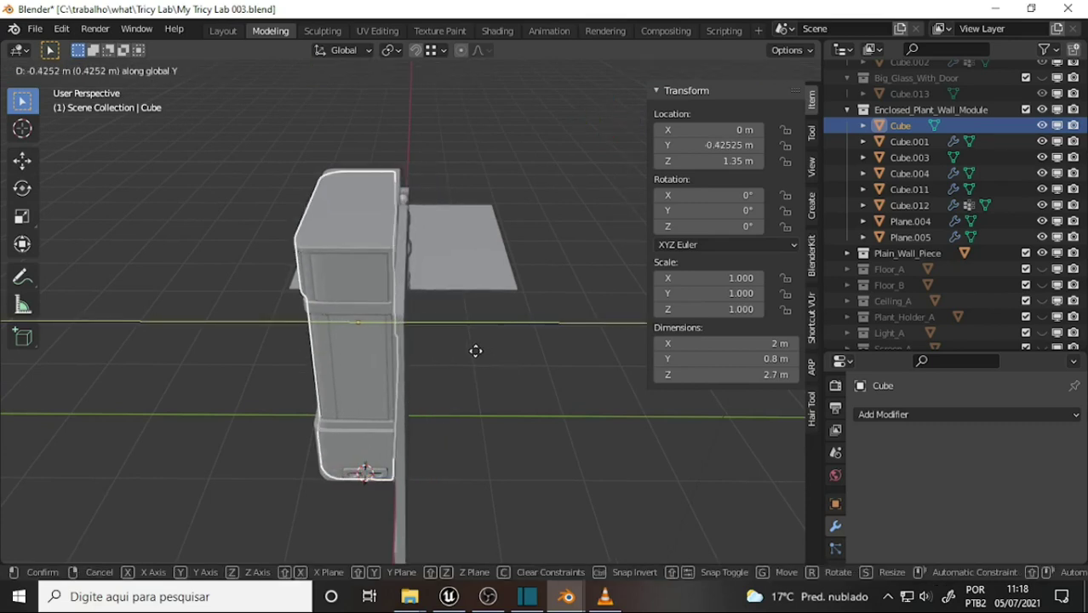
click(477, 353)
middle_drag(478, 352, 594, 314)
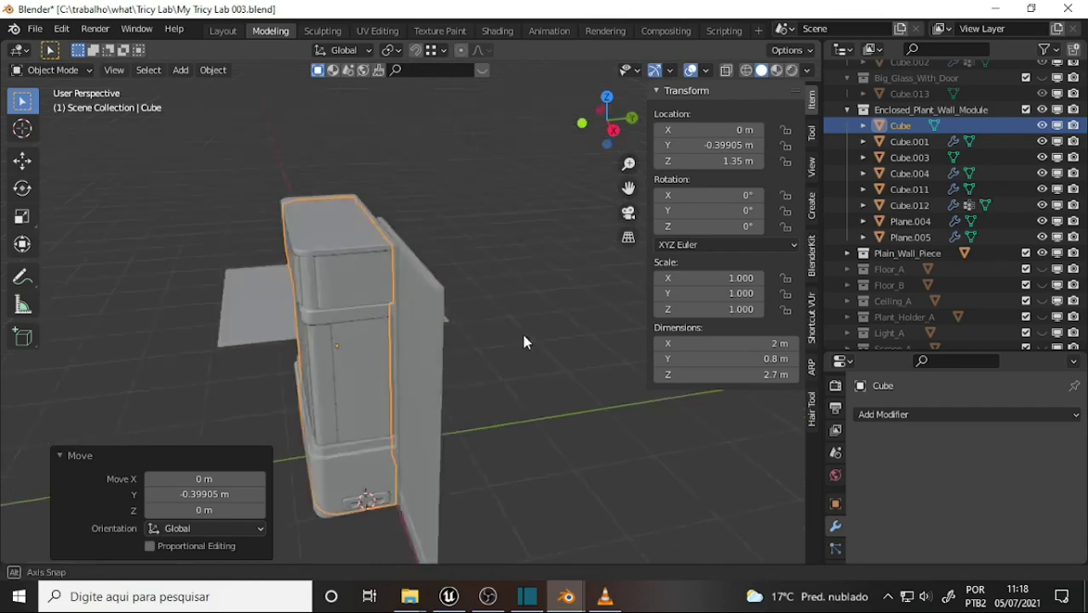
scroll(594, 315, down, 2)
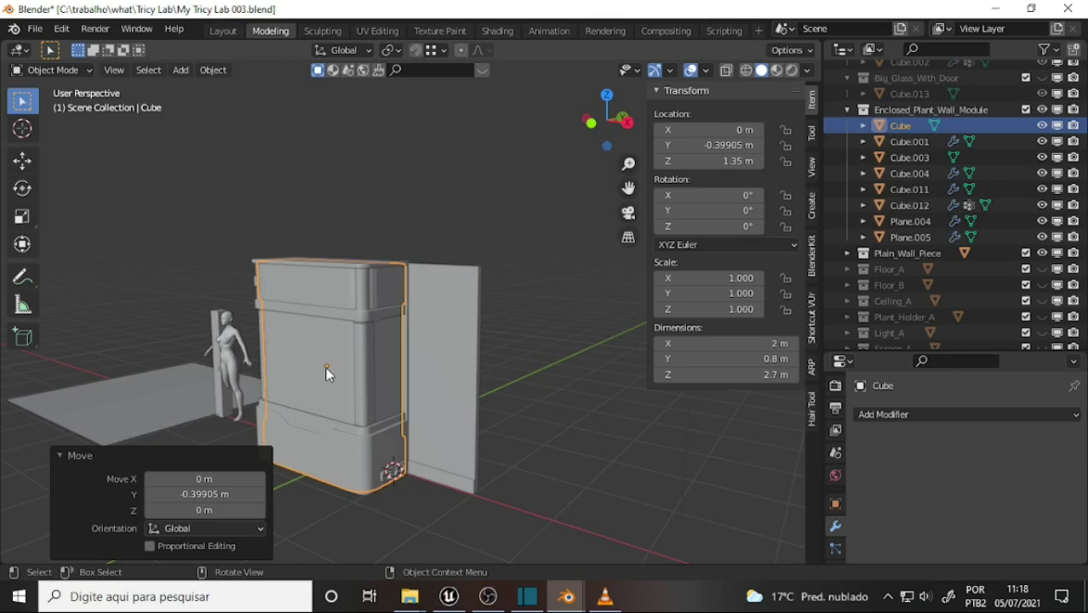
Return to the lab file and check the WeightedNormal modifier on the wall body and vent piece.
click(449, 596)
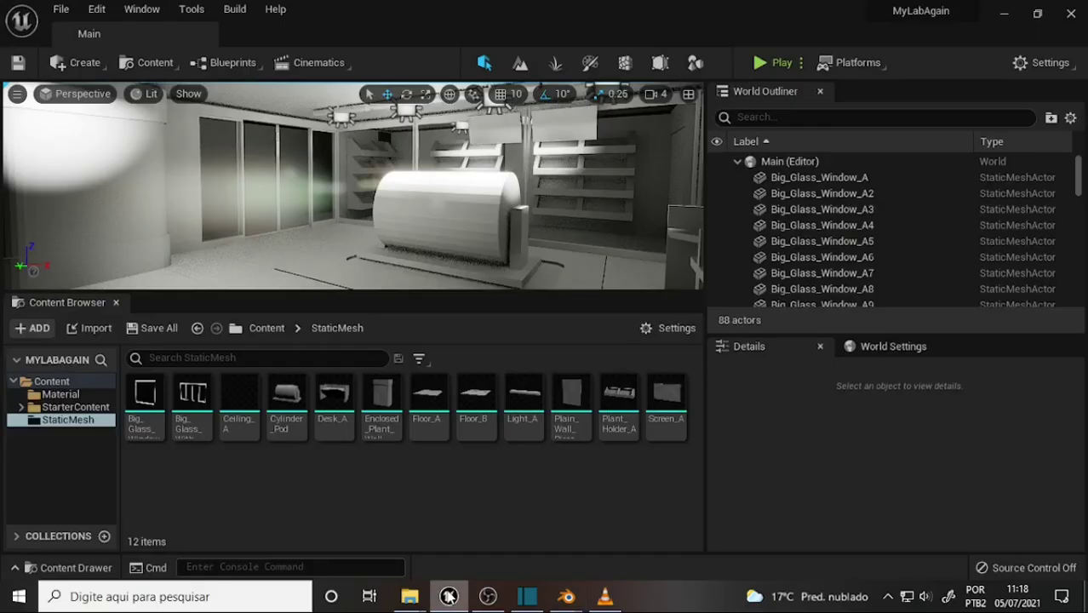
click(449, 596)
scroll(469, 355, up, 3)
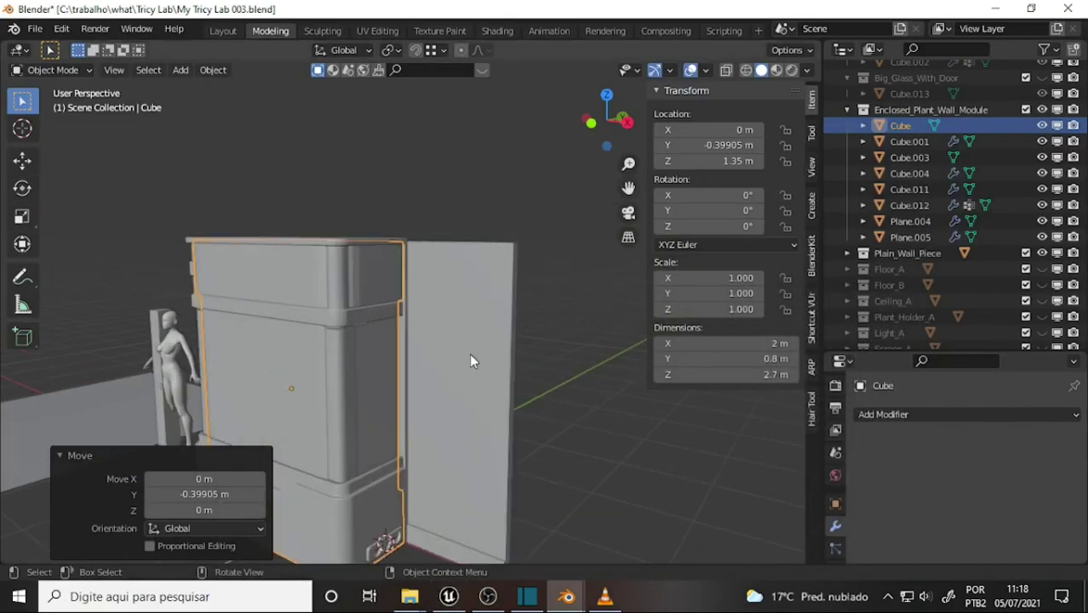
mouse_move(639, 187)
middle_down()
mouse_move(546, 253)
mouse_move(471, 261)
mouse_move(512, 266)
middle_up()
click(382, 162)
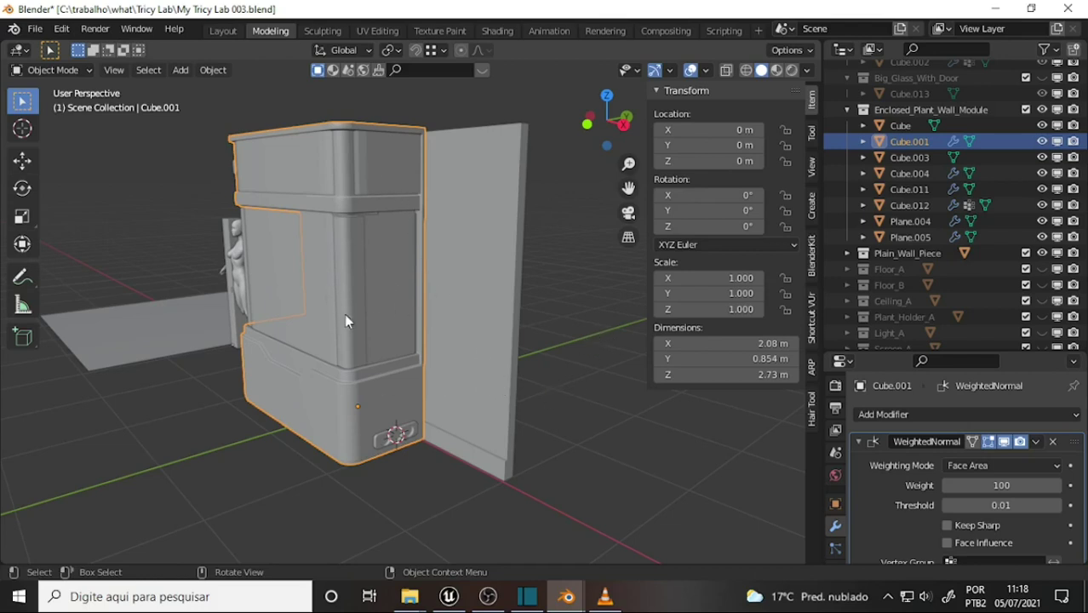
click(379, 446)
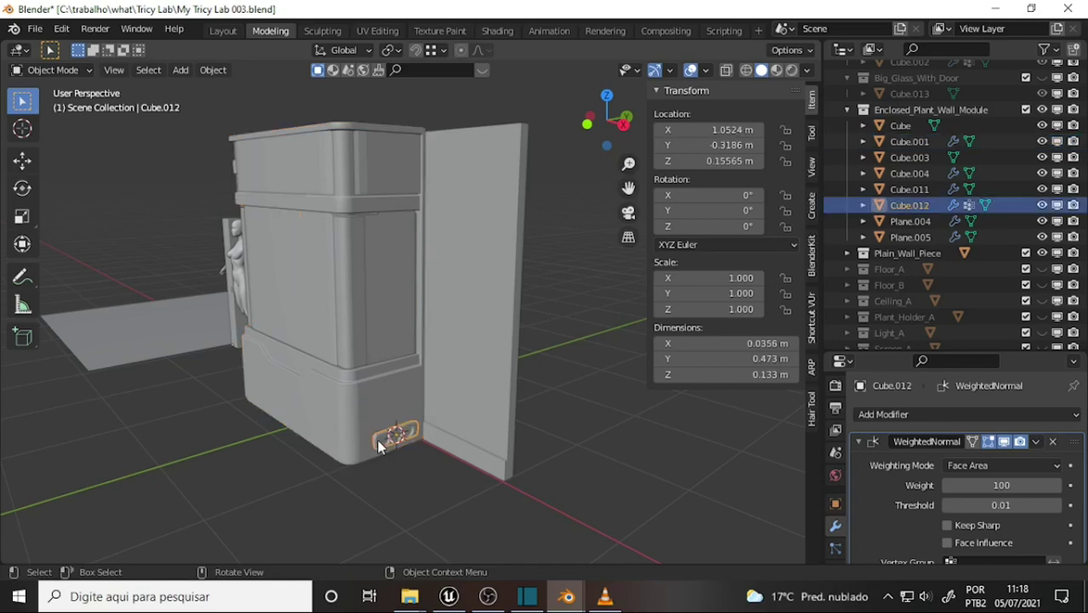
click(307, 398)
Check the pipe connector block, upper and lower pipes, then switch to the other Blender window.
scroll(298, 400, up, 3)
middle_drag(302, 419, 451, 399)
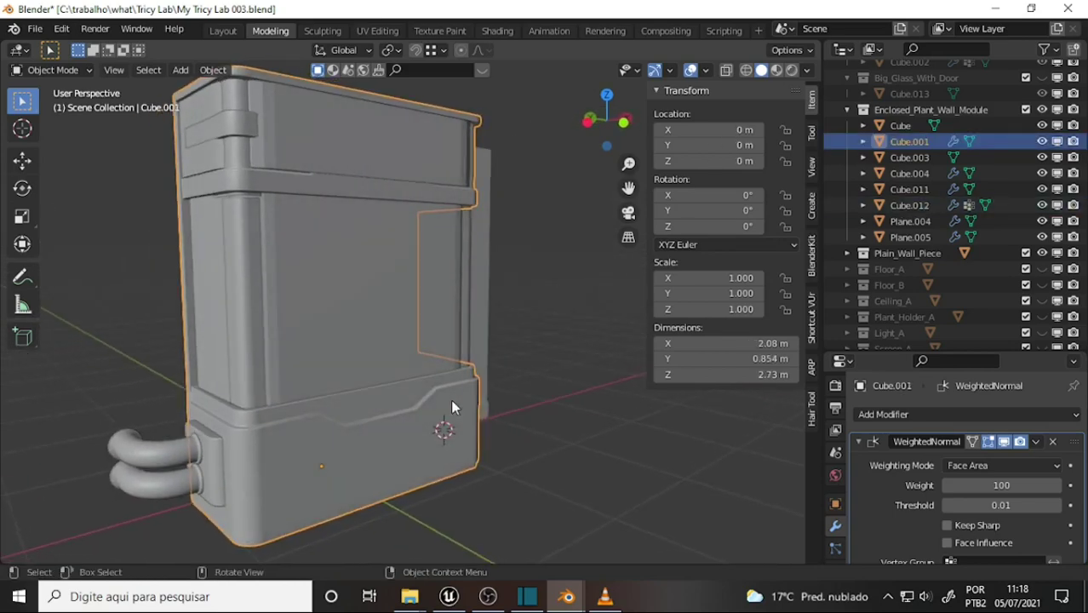
click(204, 467)
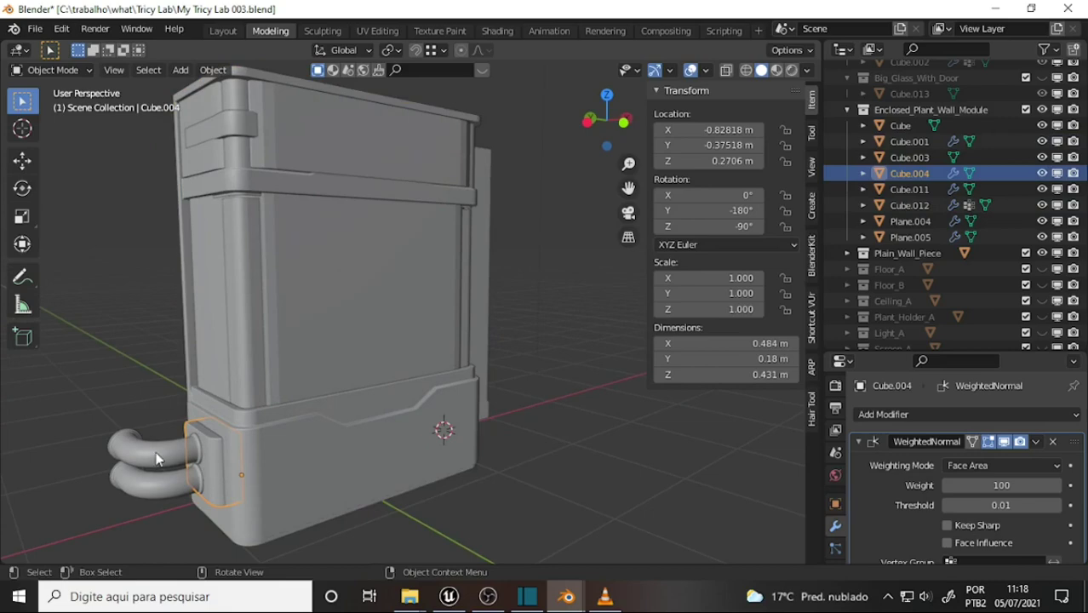
click(158, 456)
click(182, 491)
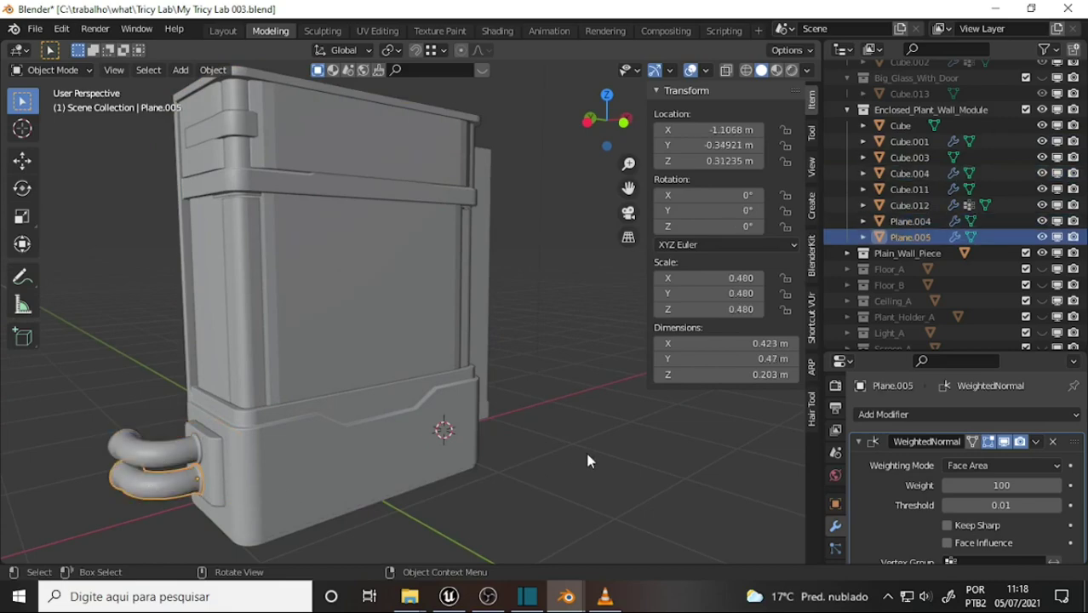
mouse_move(566, 596)
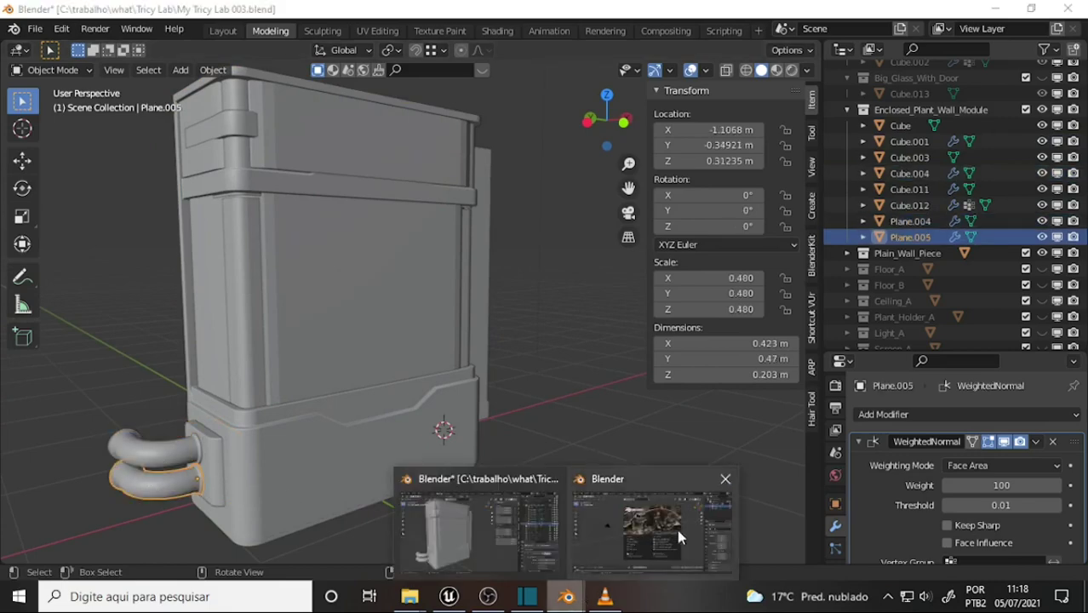
click(676, 525)
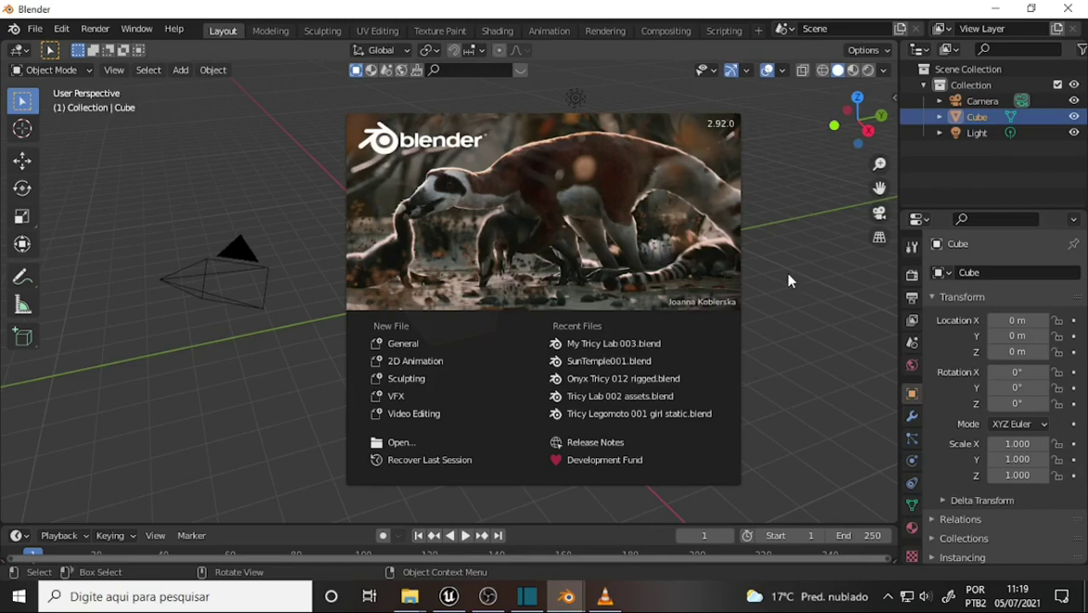
Dismiss the splash screen and place a copy of the default cube directly above it.
click(649, 240)
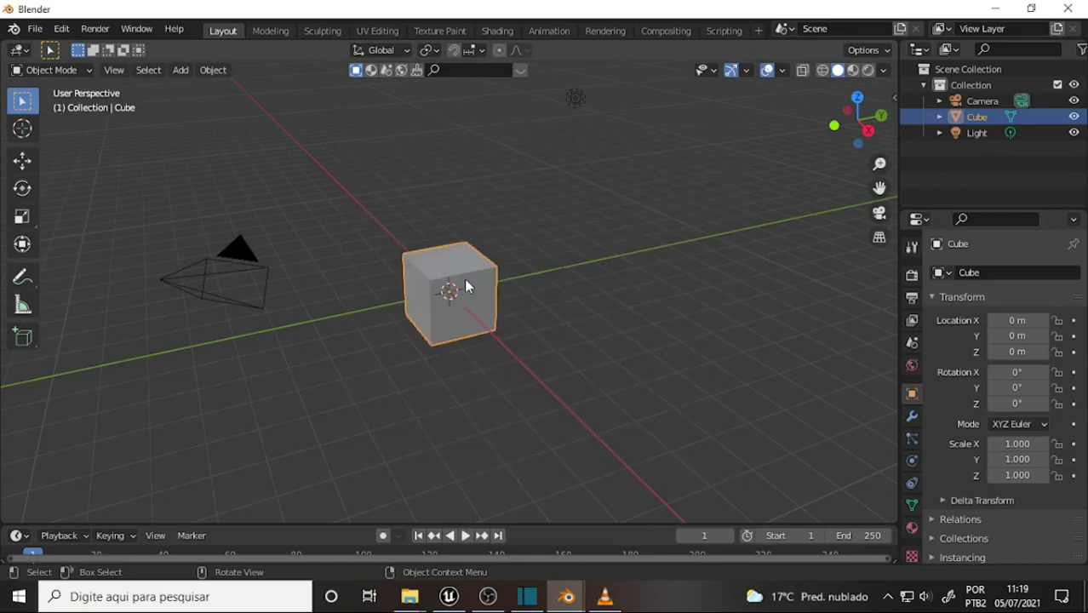
key(shift+d)
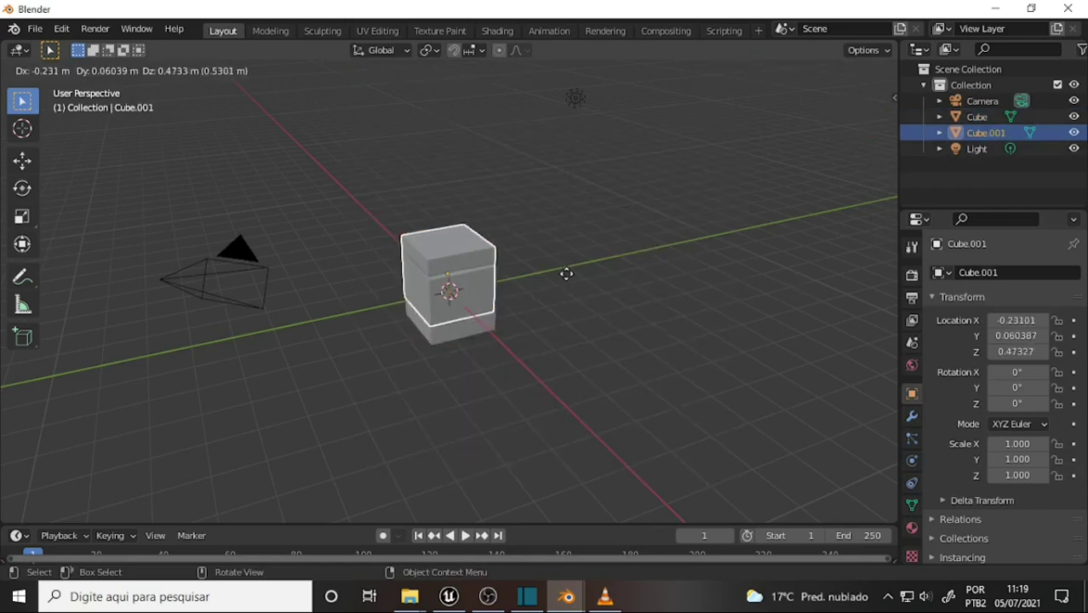
key(z)
click(557, 193)
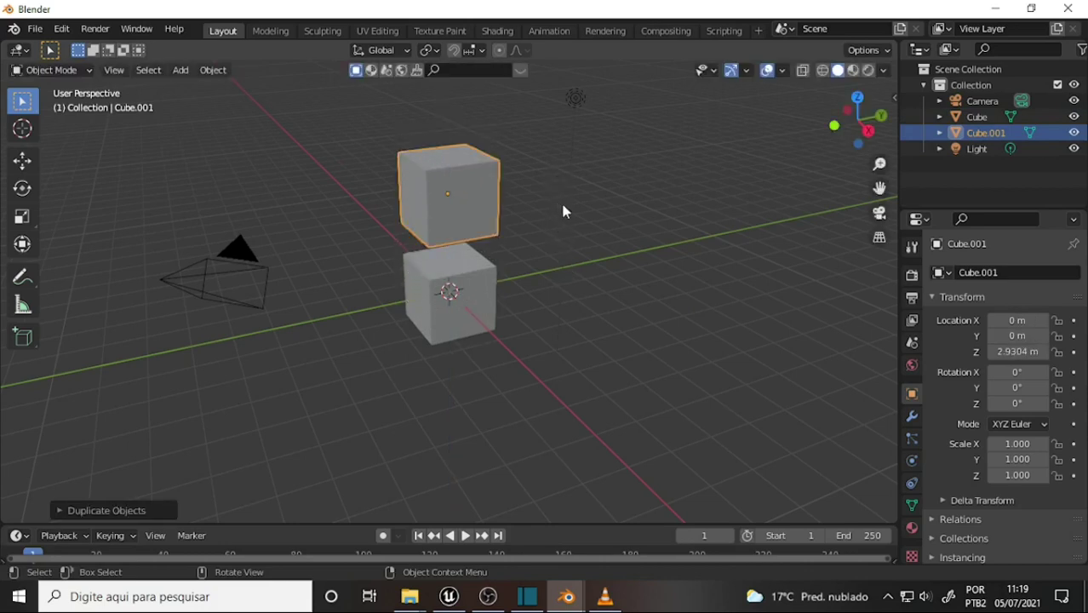
middle_drag(561, 200, 653, 194)
Duplicate both stacked cubes, delete the overlapping copies, and duplicate the pair again.
shift+click(462, 284)
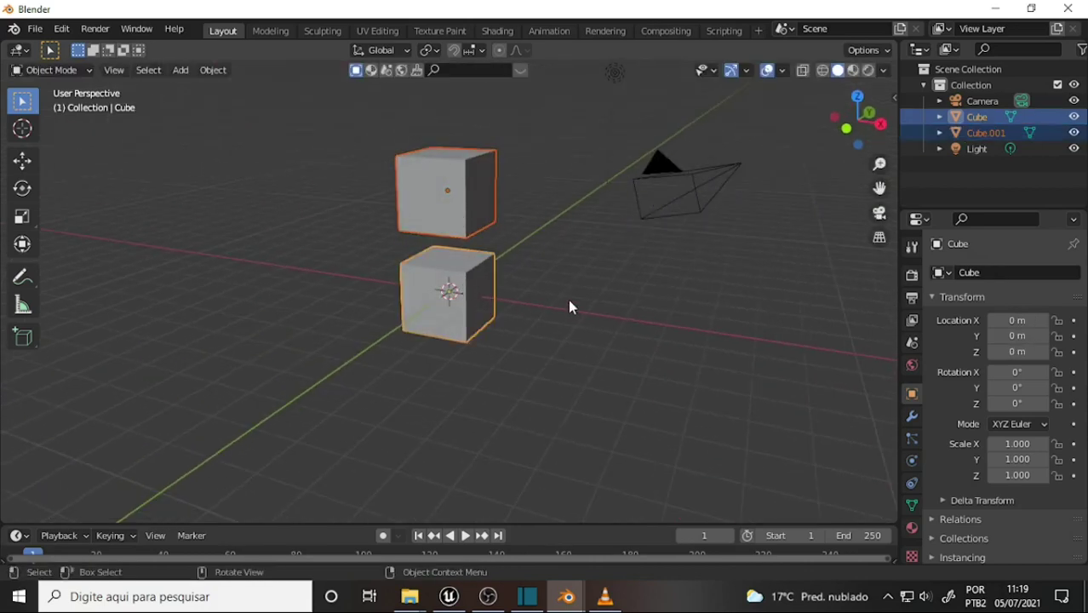
key(shift+d)
key(y)
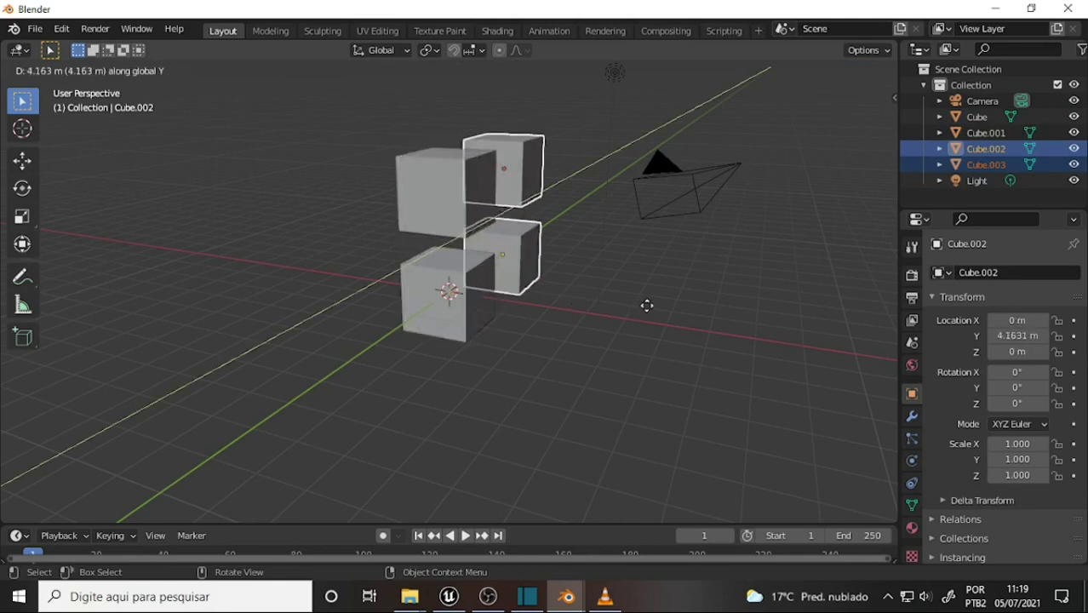
right_click(628, 376)
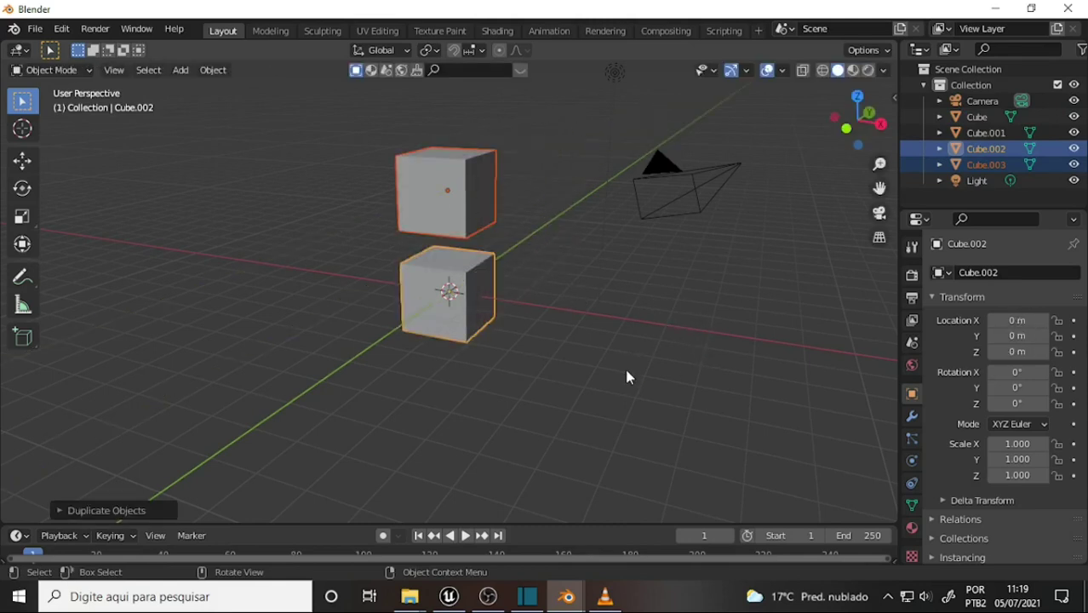
key(x)
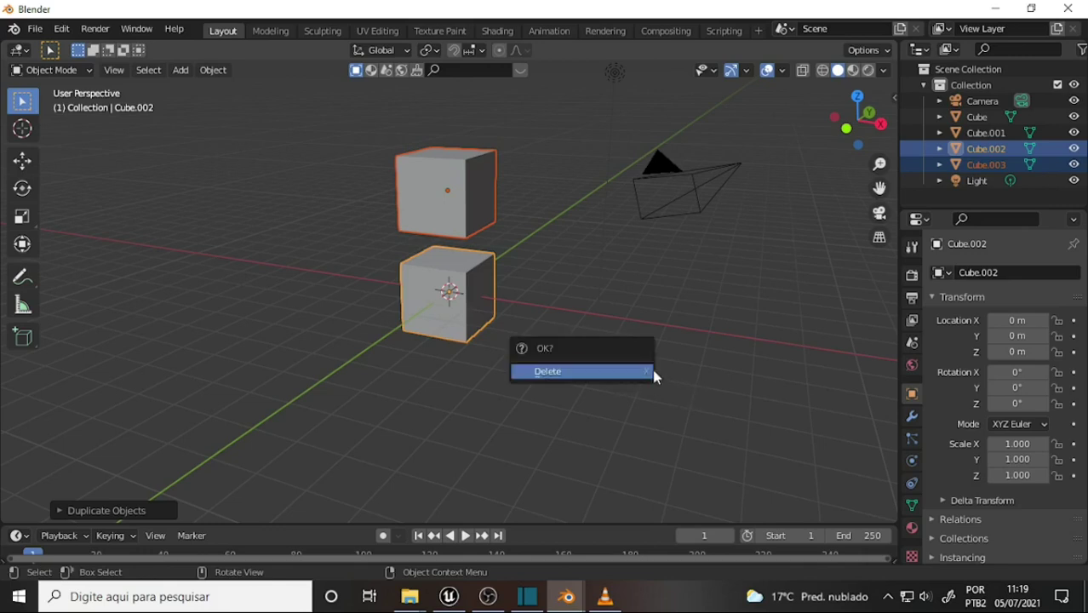
key(Delete)
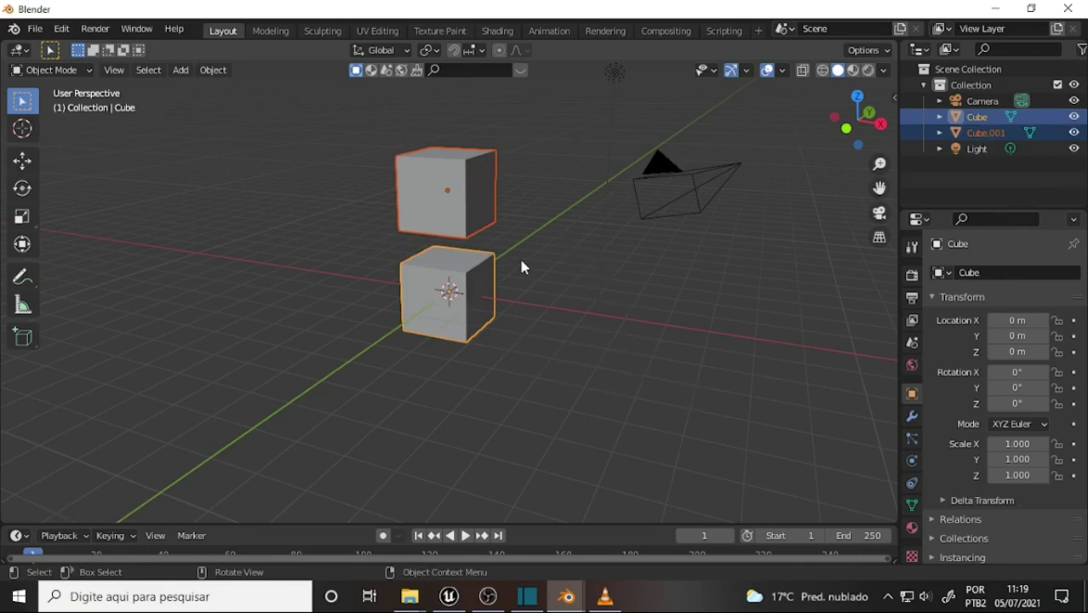
key(shift+d)
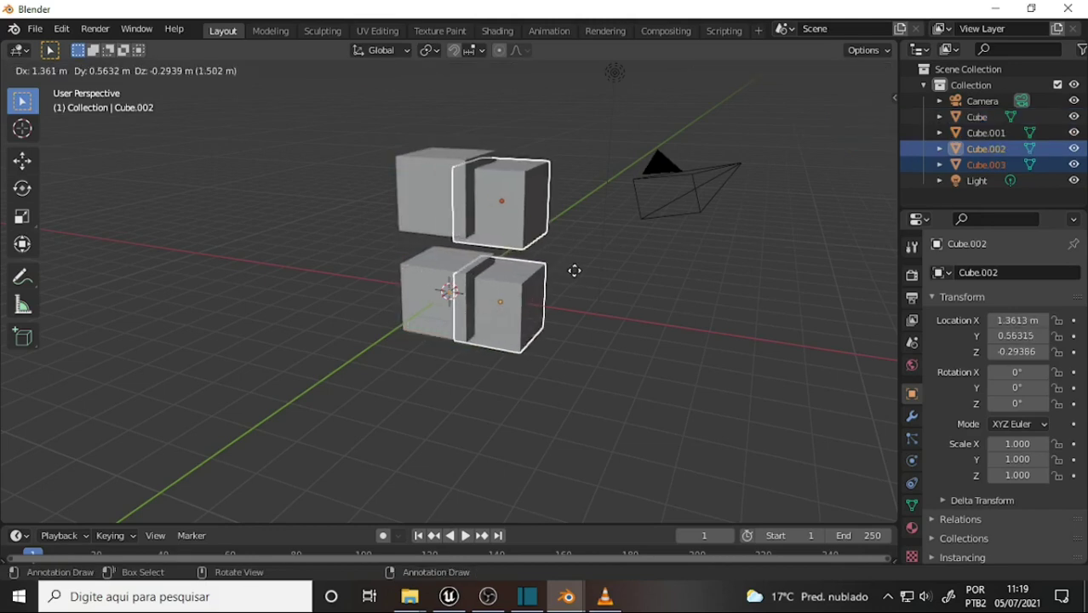
Place the cube copies along X to form a 2×2 grid and join the top row.
key(x)
click(630, 288)
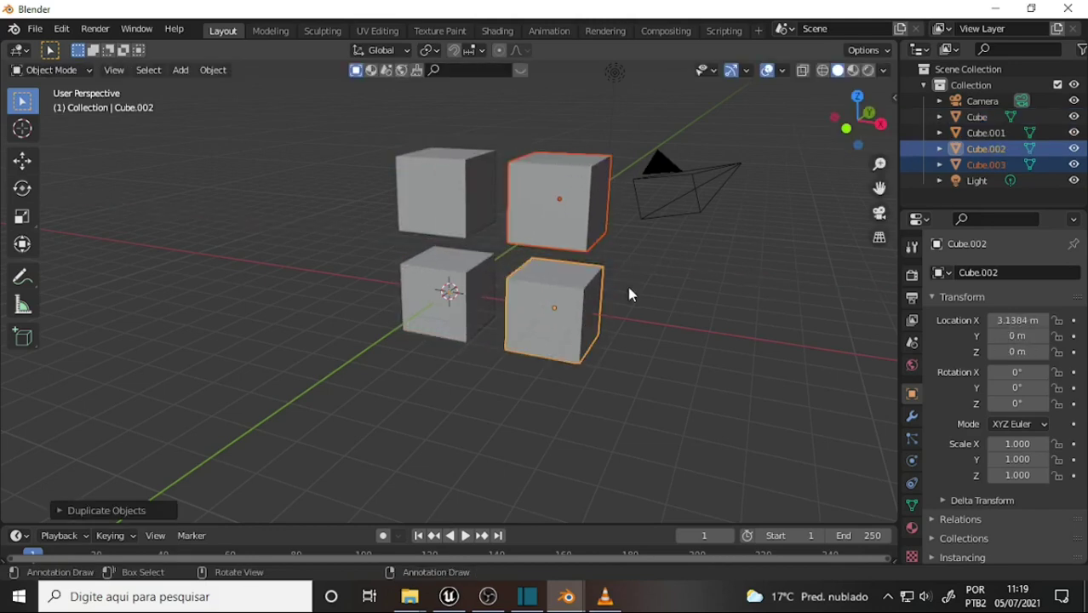
click(664, 348)
click(439, 188)
shift+click(561, 199)
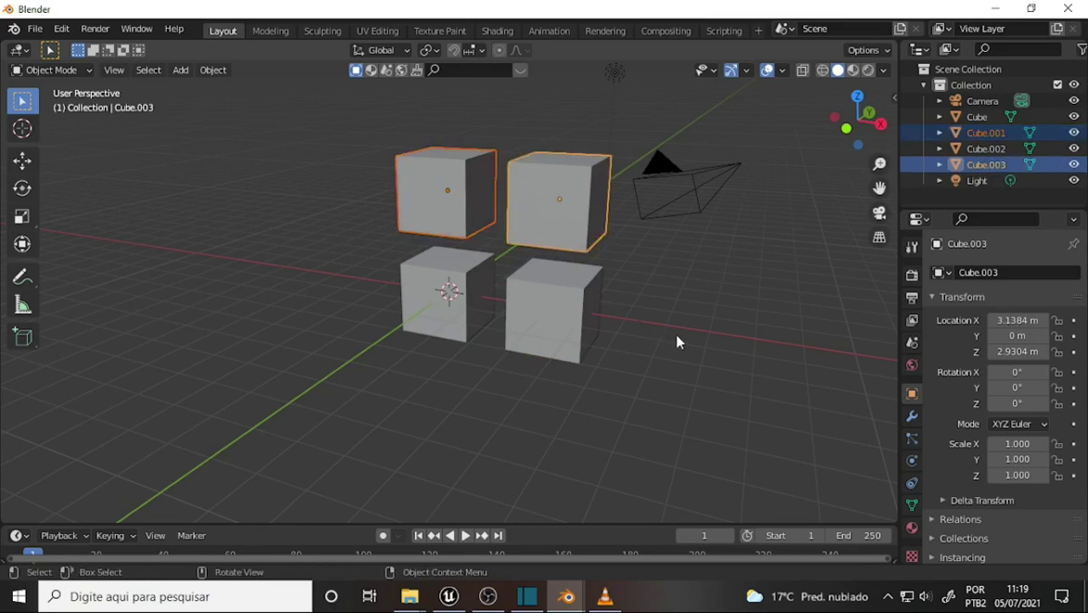
key(ctrl+j)
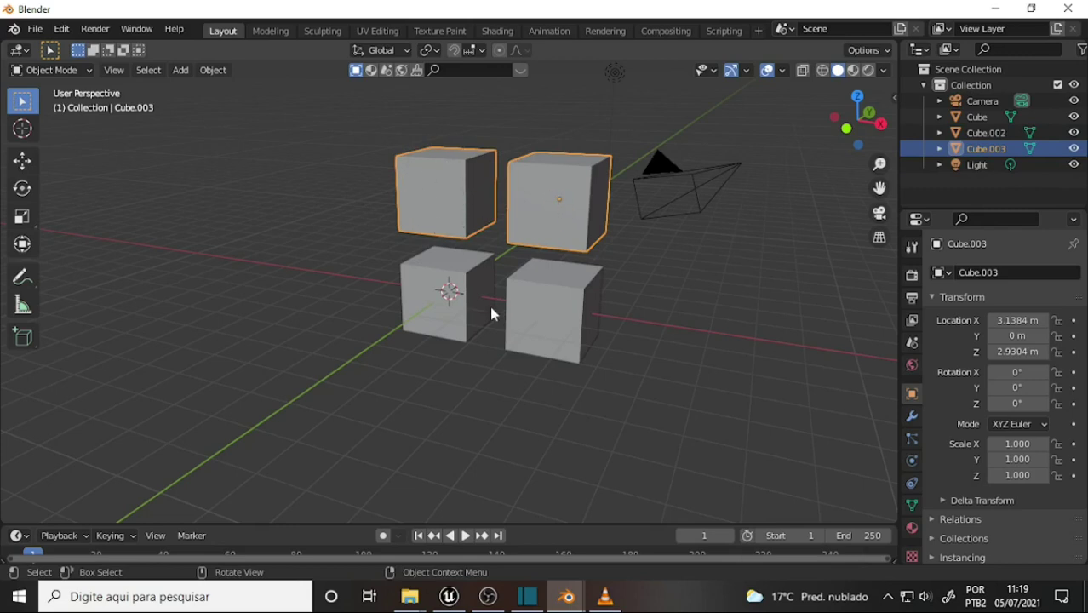
Join the bottom row into one object and test X and Y rotations, cancelling both.
click(555, 302)
shift+click(431, 308)
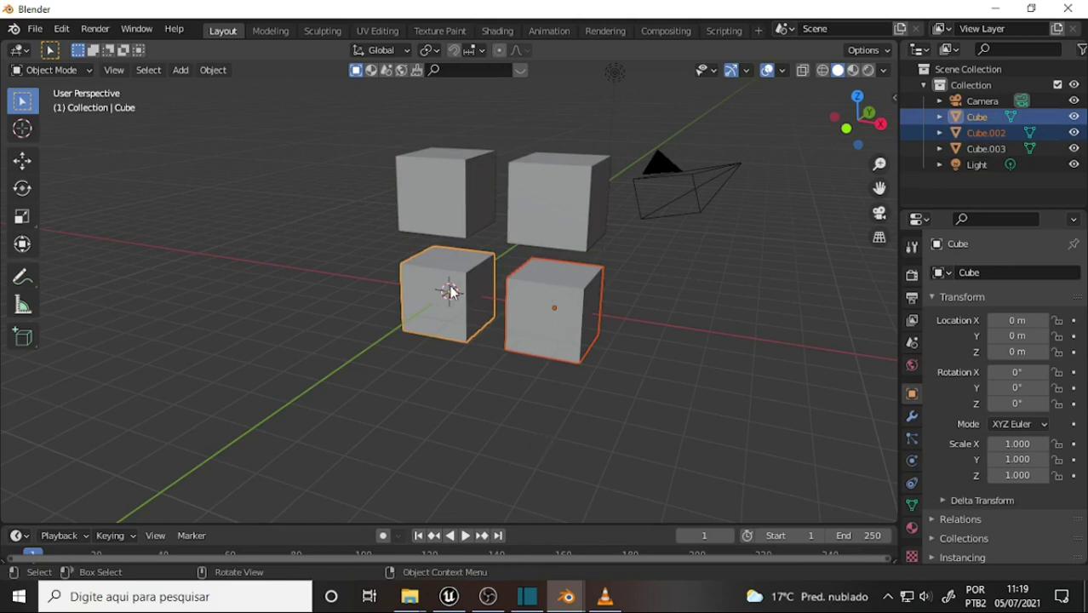
key(ctrl+j)
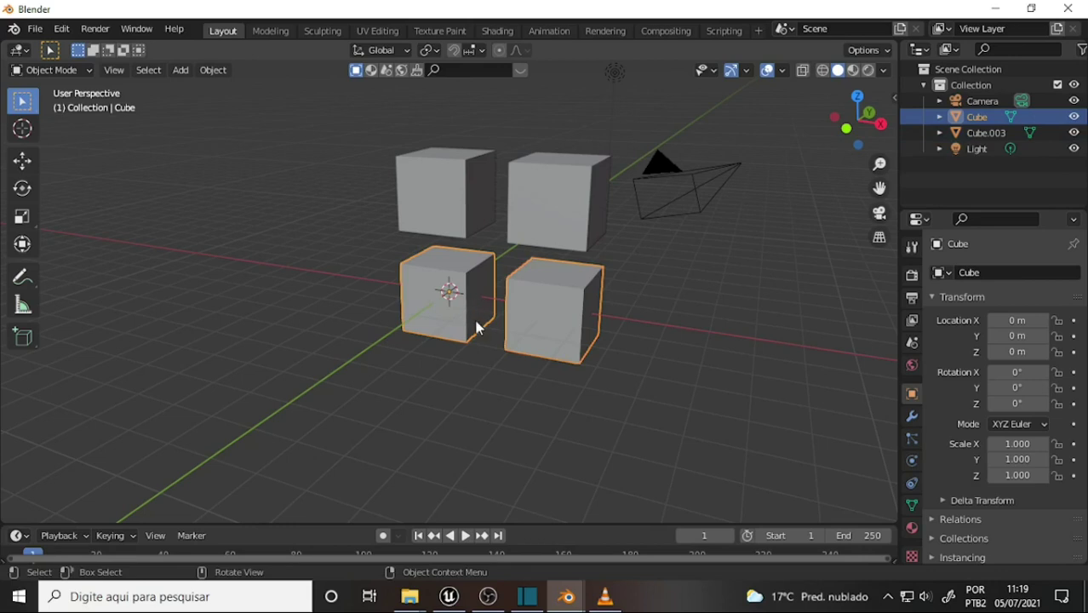
key(r)
key(x)
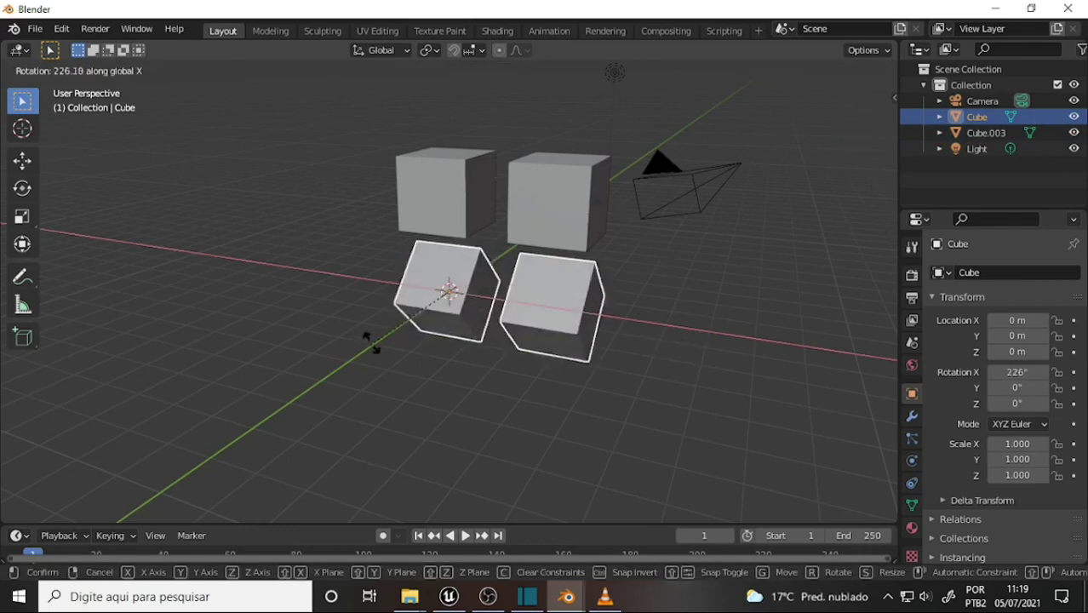
key(Escape)
key(r)
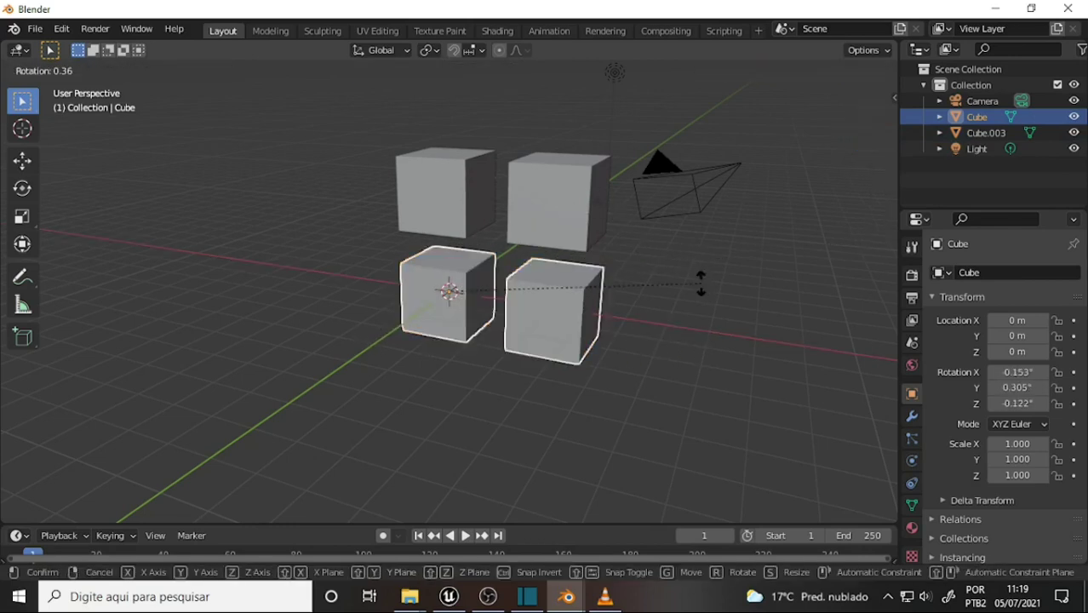
key(y)
key(Escape)
Test a Y rotation on the top row, cancel it, delete both rows, and close the untitled file.
click(585, 182)
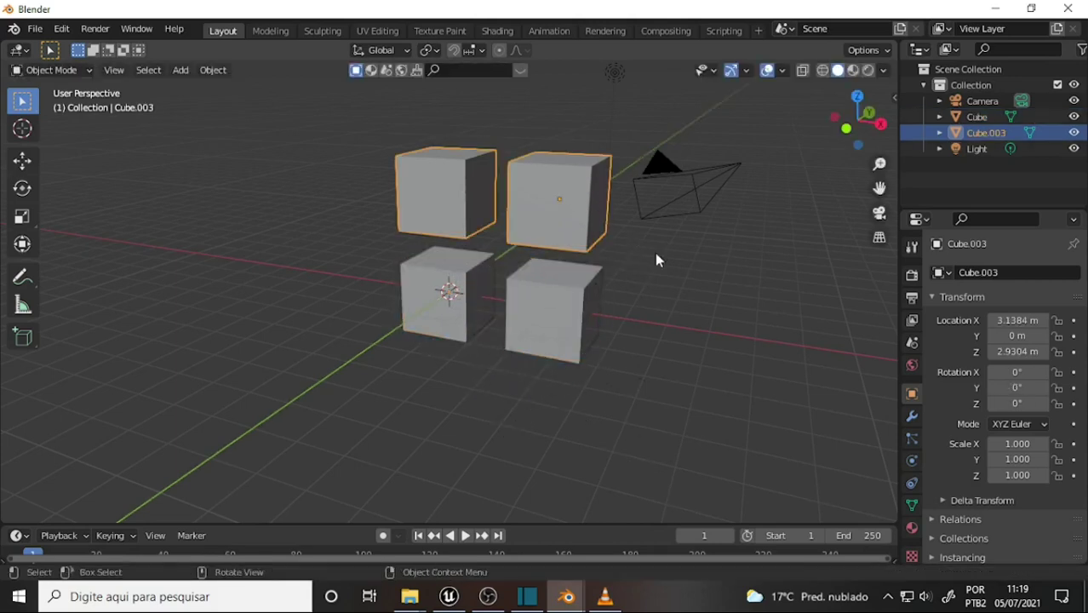
key(r)
key(y)
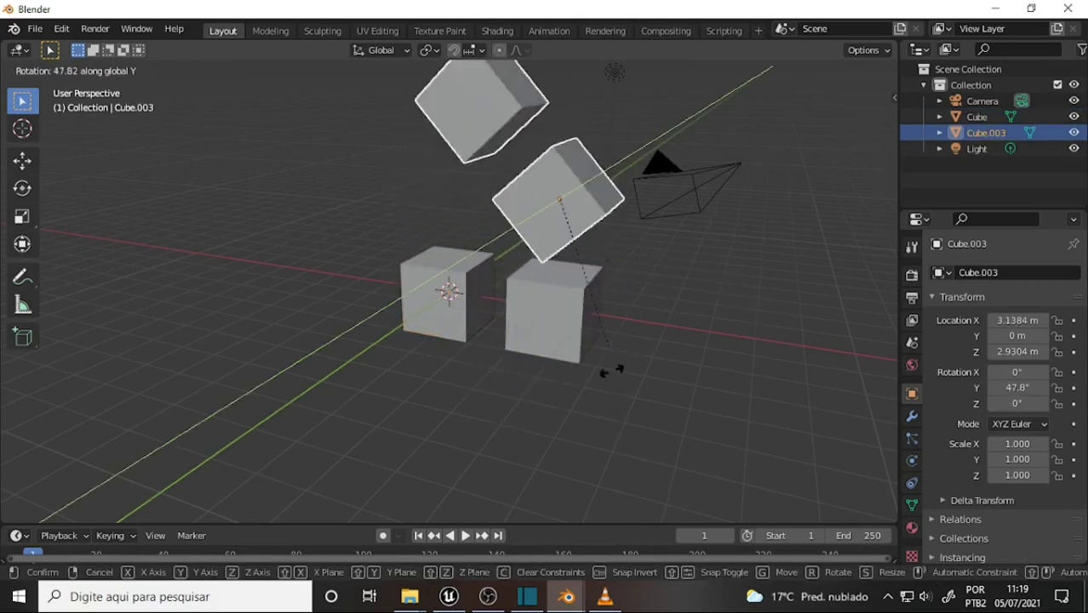
key(Escape)
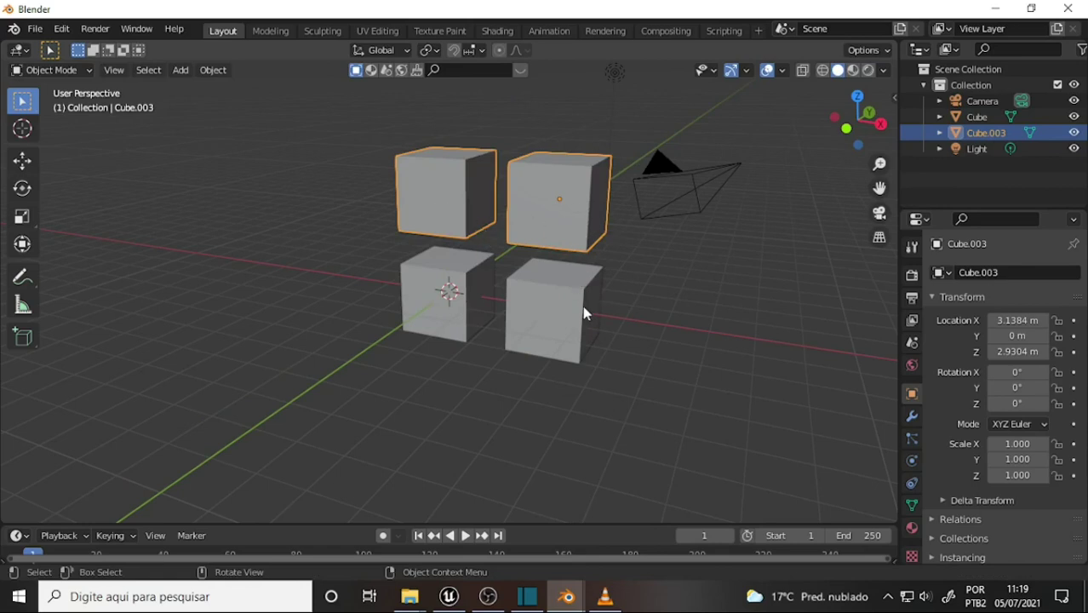
key(Delete)
click(548, 308)
key(Delete)
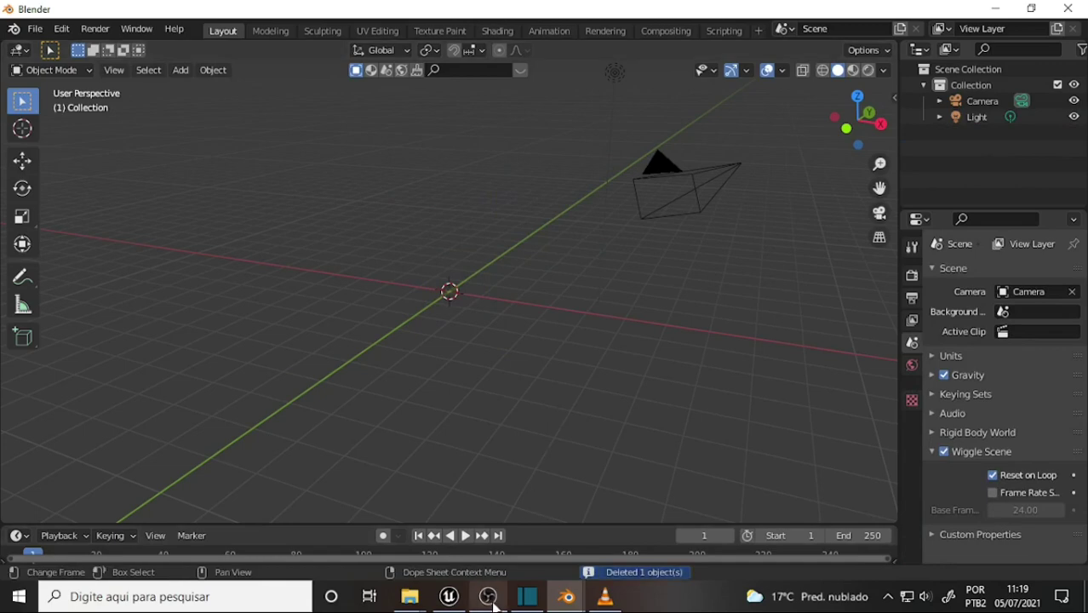
click(1068, 7)
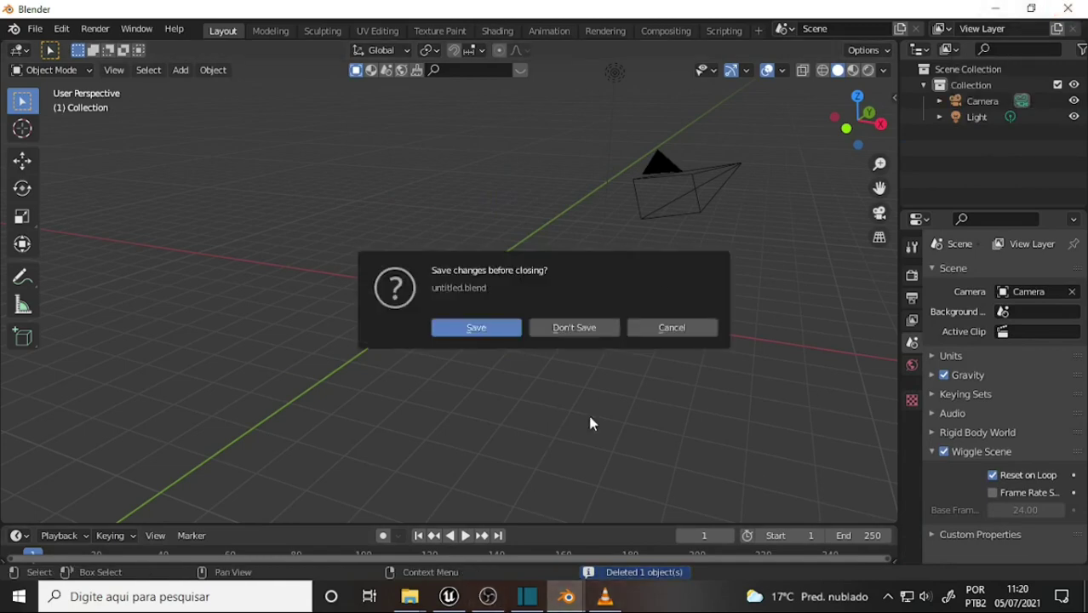
Discard the untitled file, then hide Cube and the Enclosed_Plant_Wall_Module collection, leaving Cube.005 visible.
click(556, 327)
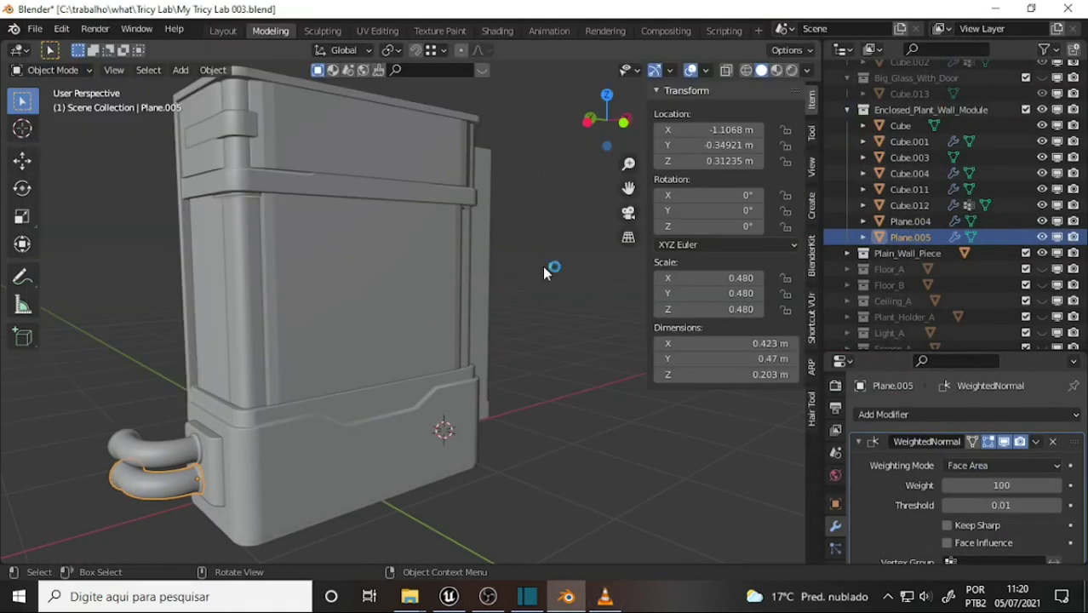
middle_drag(348, 290, 389, 281)
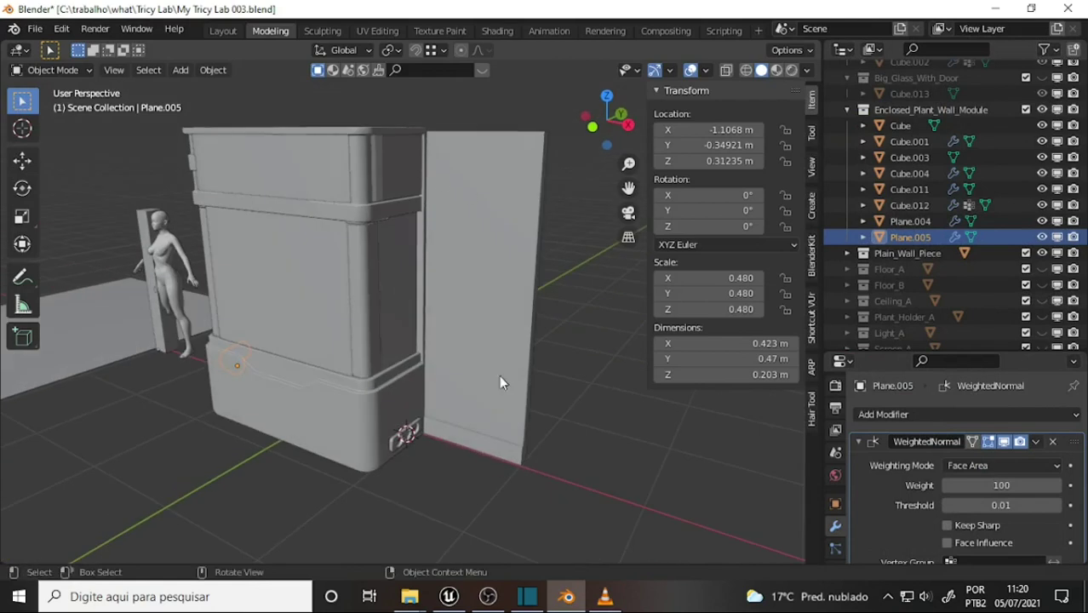
scroll(508, 303, up, 3)
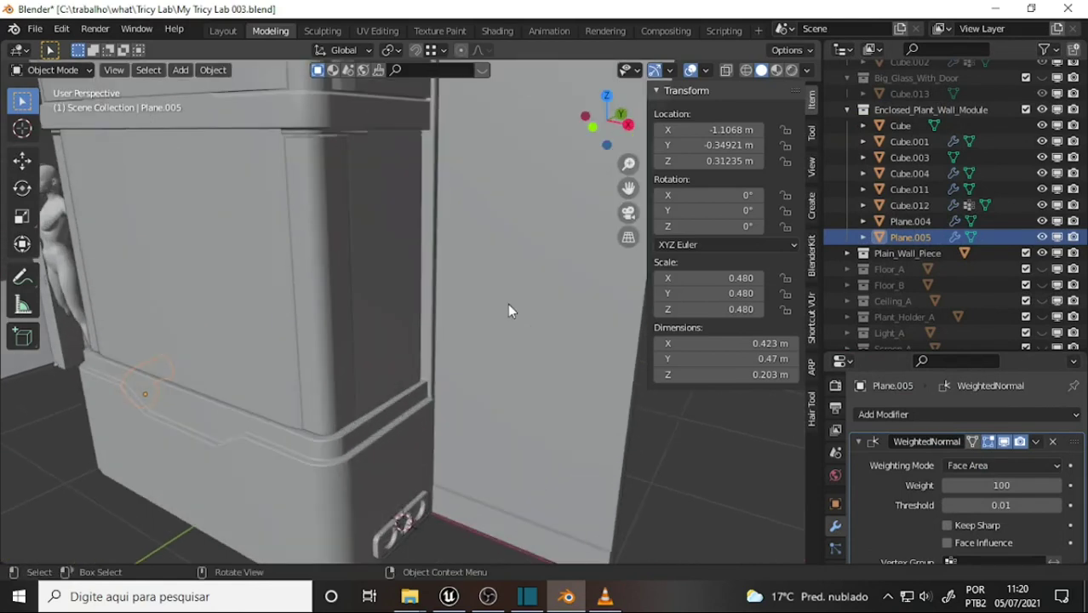
scroll(444, 263, down, 4)
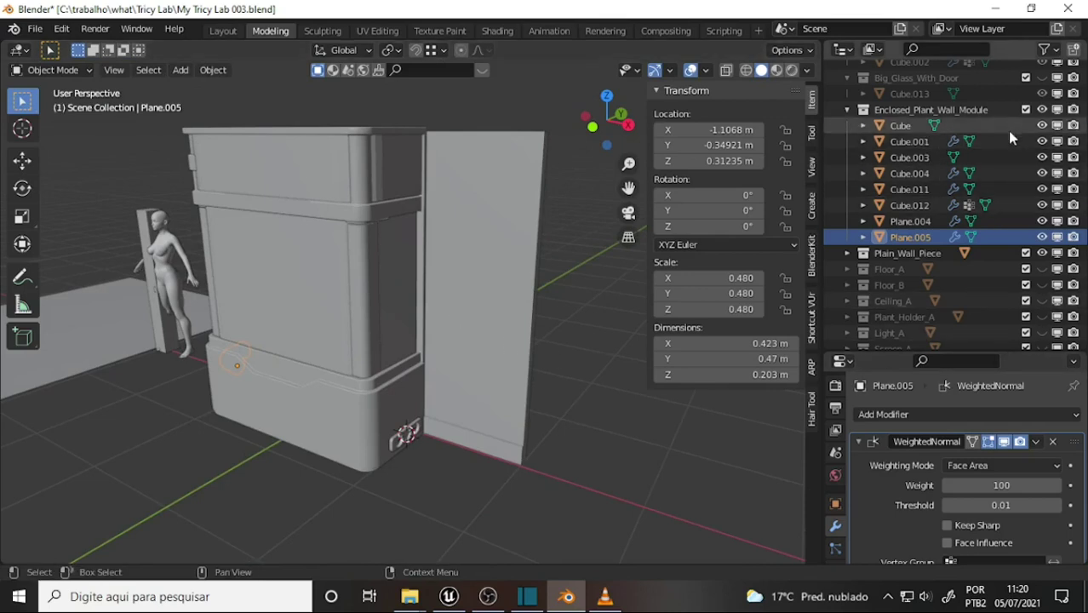
click(1041, 125)
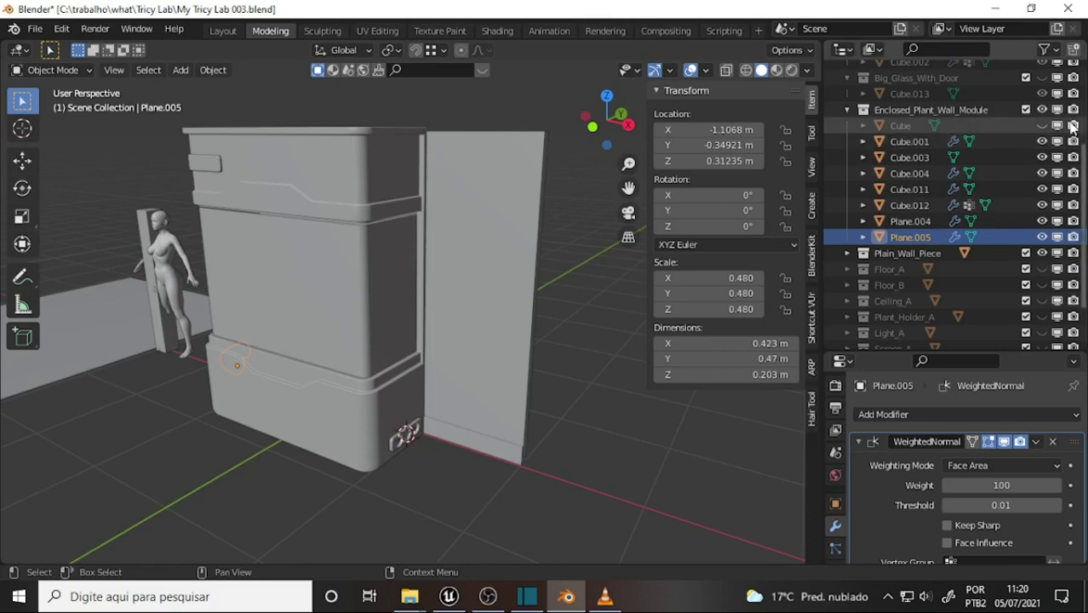
click(1073, 125)
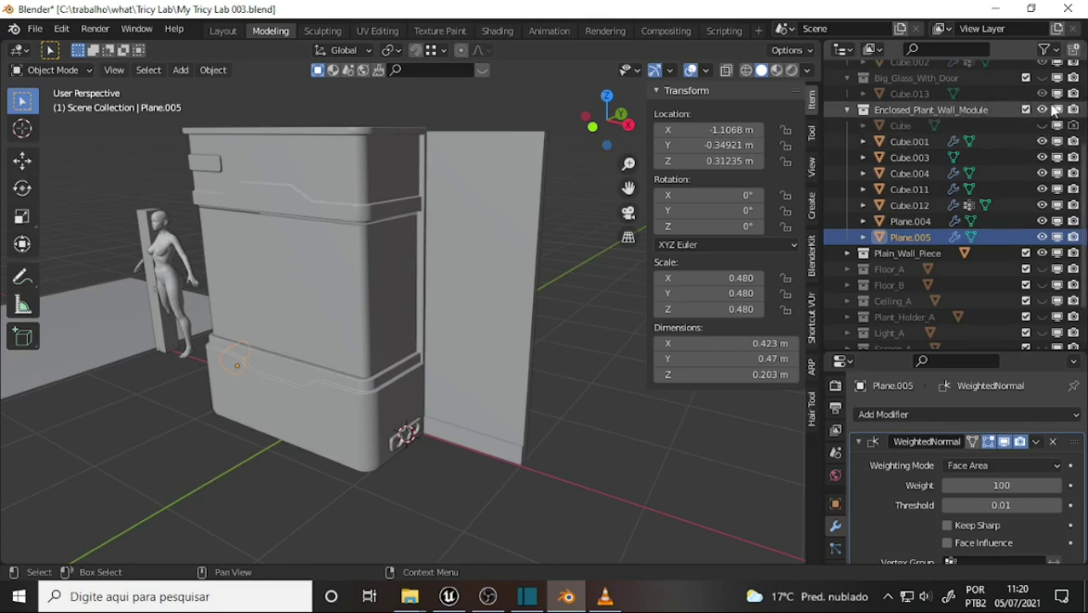
click(1042, 110)
Select the plain wall Cube.005 and orbit around it to inspect its side and floor line.
click(511, 321)
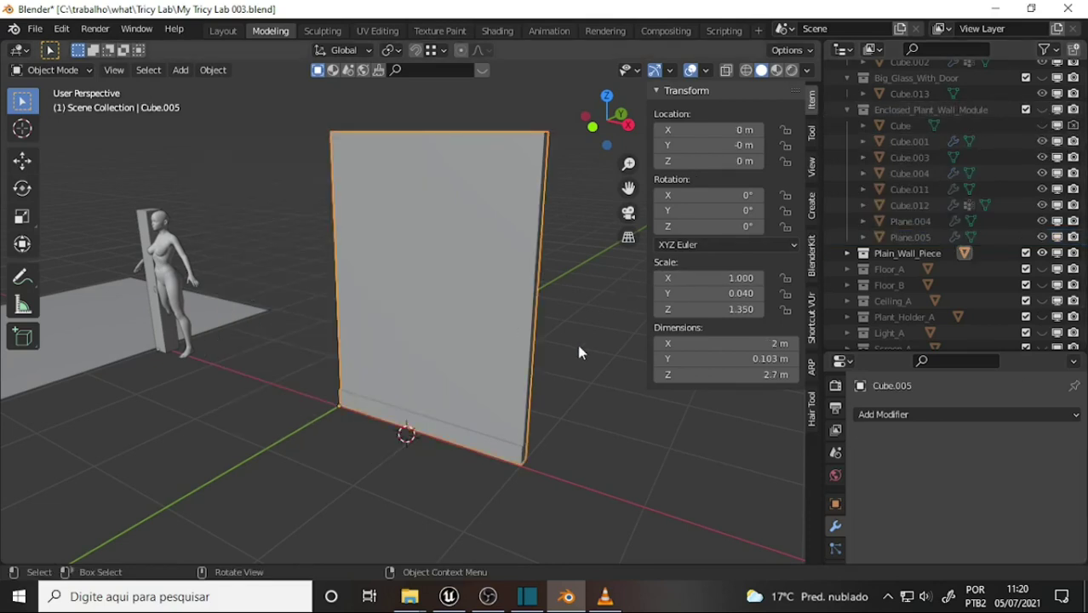
scroll(574, 343, up, 3)
scroll(574, 343, down, 3)
mouse_move(573, 339)
middle_down()
mouse_move(562, 345)
mouse_move(479, 292)
mouse_move(447, 250)
mouse_move(494, 264)
mouse_move(607, 413)
mouse_move(683, 467)
mouse_move(100, 384)
mouse_move(37, 304)
mouse_move(43, 443)
middle_up()
scroll(452, 484, up, 3)
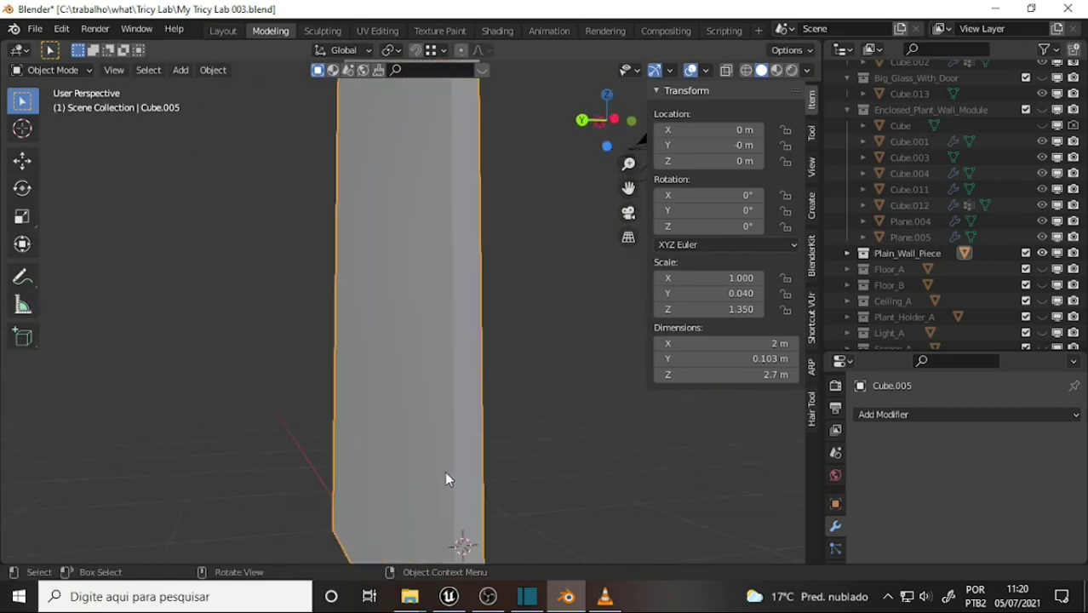
drag(629, 187, 612, 43)
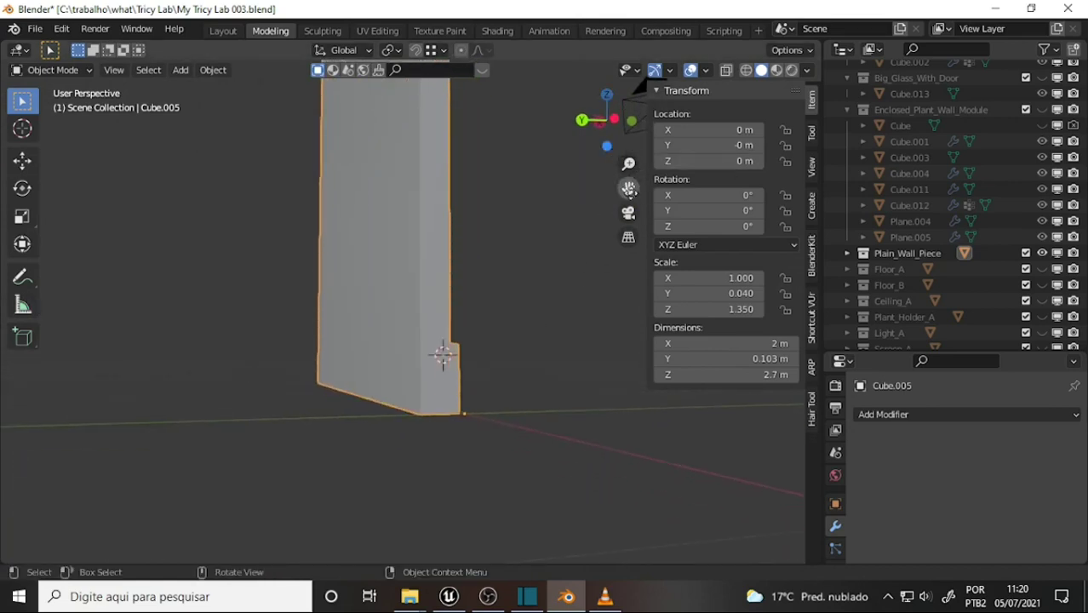
mouse_move(485, 304)
middle_down()
mouse_move(442, 323)
mouse_move(451, 328)
middle_up()
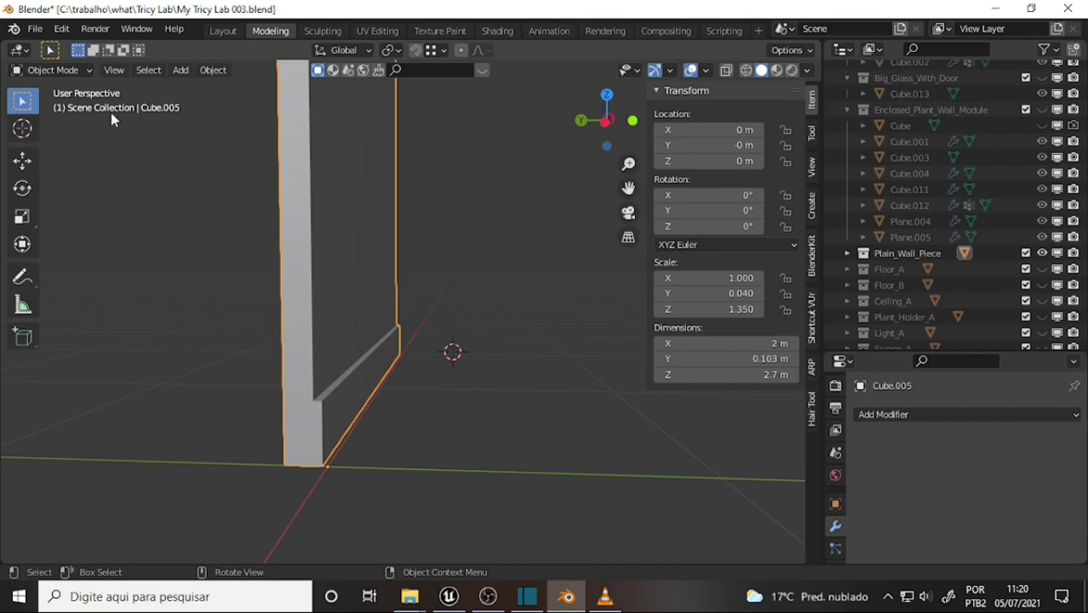
click(51, 70)
In Edit Mode, move the whole Cube.005 mesh -0.013608 m along global Y, then bring up Unreal Engine.
click(64, 106)
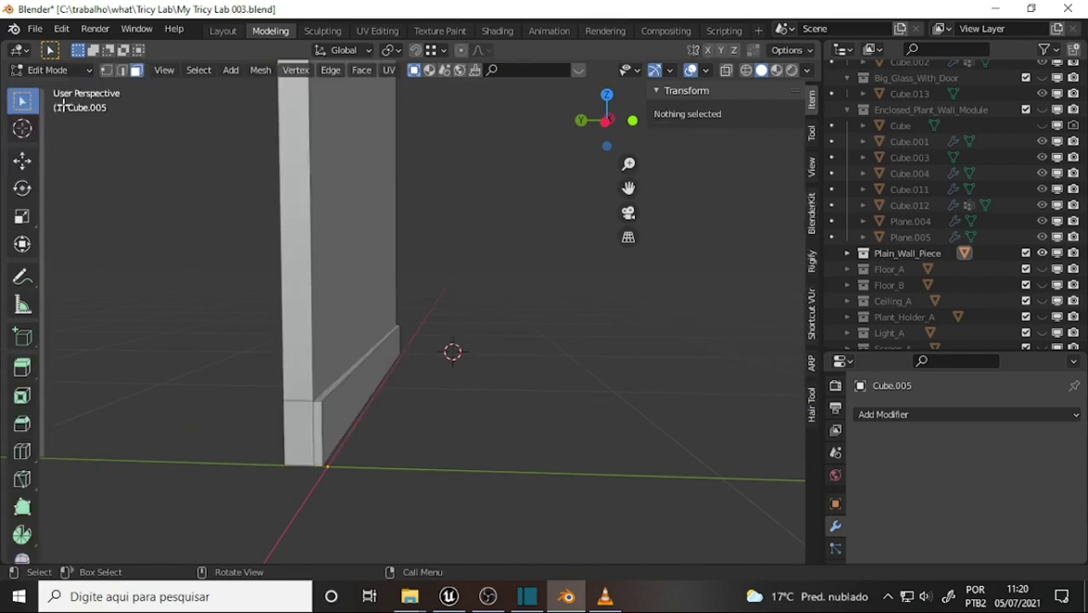
key(a)
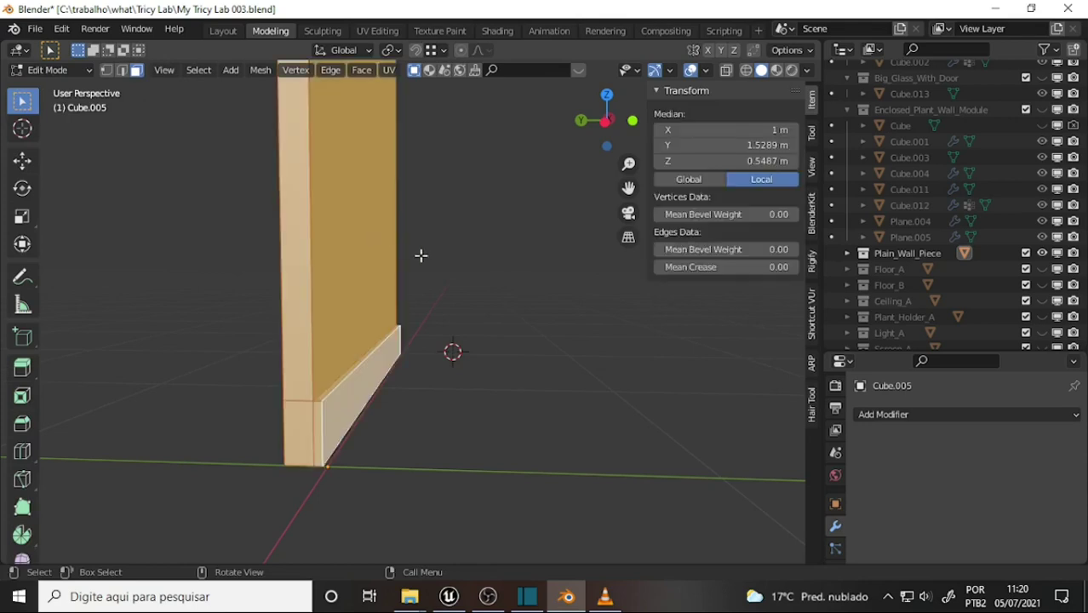
key(g)
key(y)
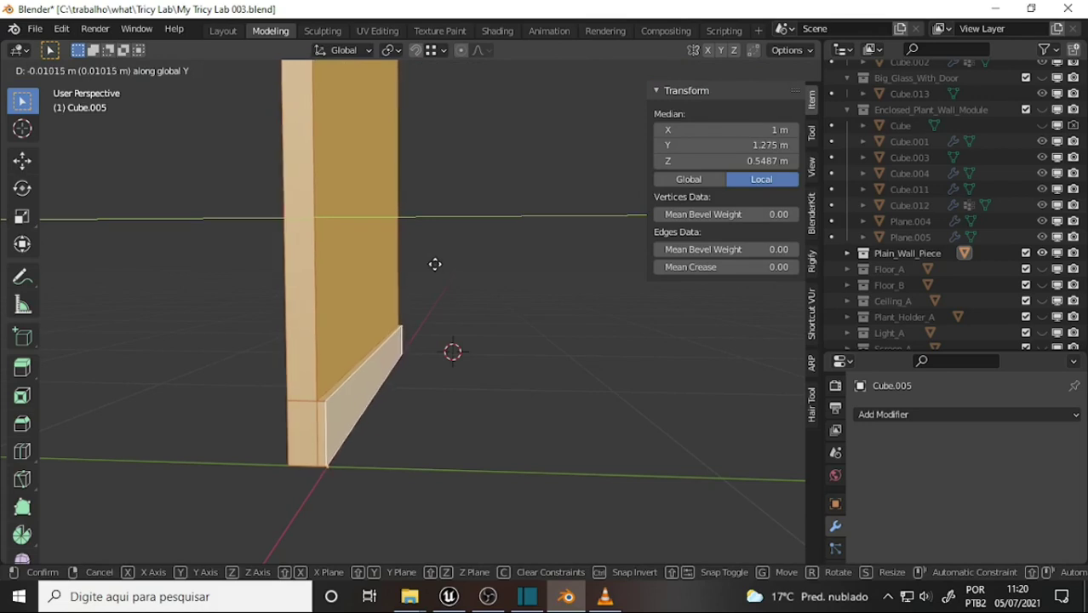
click(436, 262)
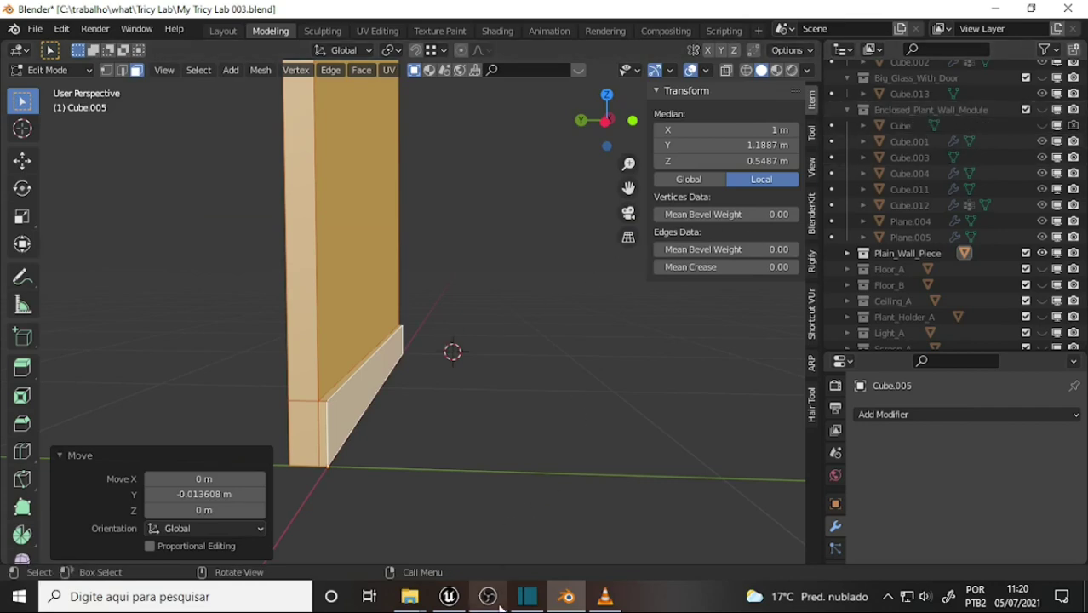
click(446, 598)
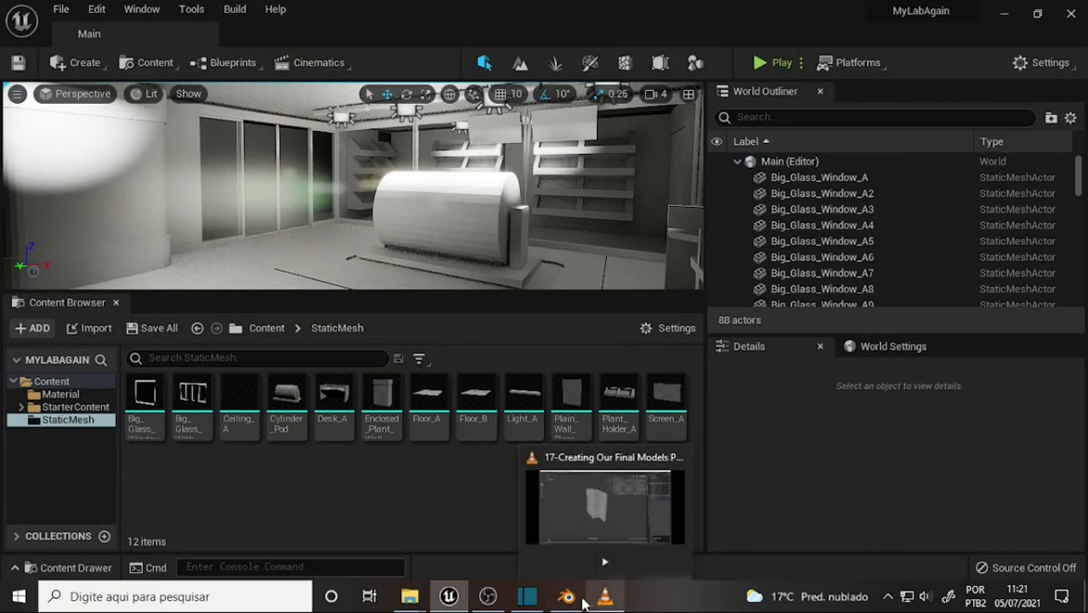
mouse_move(566, 597)
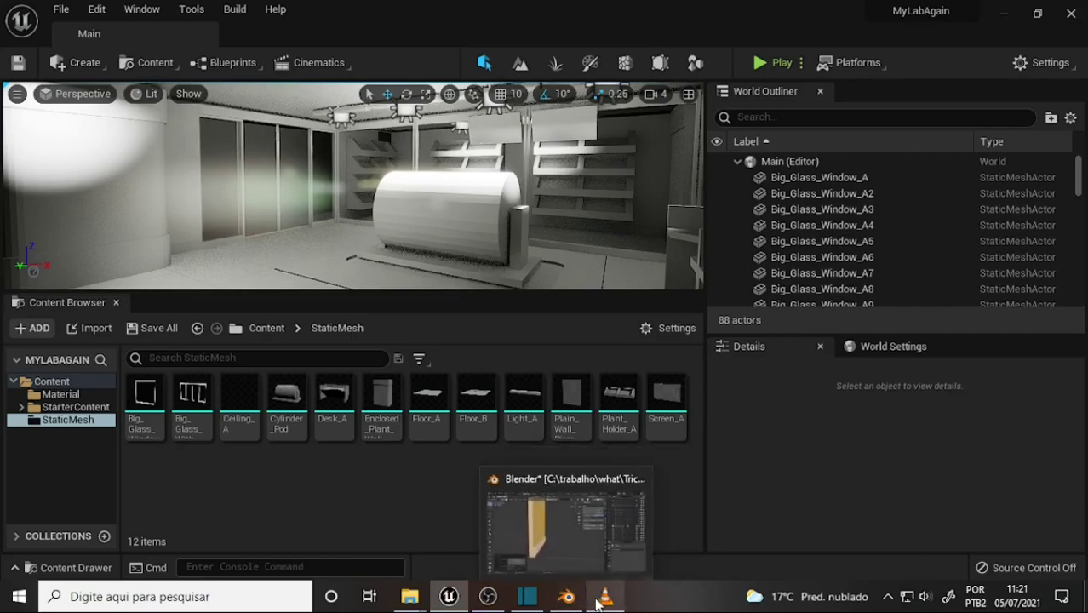
Return to Blender and orbit around the wall to check it against the figure.
click(567, 597)
mouse_move(504, 311)
middle_down()
mouse_move(341, 341)
mouse_move(180, 333)
mouse_move(39, 294)
mouse_move(99, 300)
mouse_move(95, 284)
mouse_move(266, 235)
middle_up()
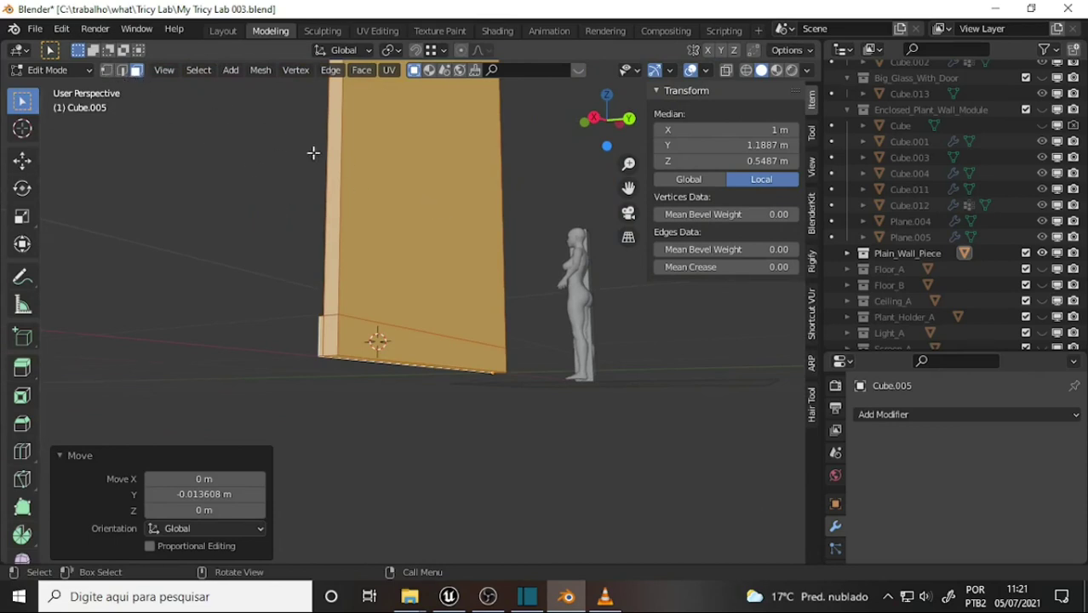
Select the wall's unneeded faces: front, bottom, side strips, corner and long upper faces.
click(386, 162)
shift+click(354, 344)
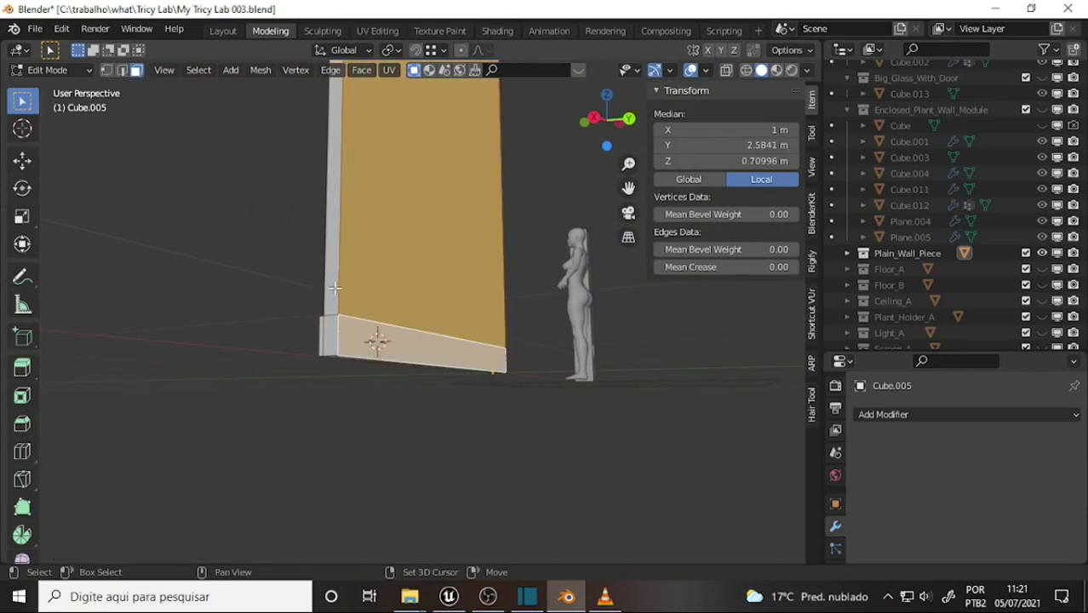
shift+click(333, 287)
shift+click(332, 337)
scroll(351, 342, up, 4)
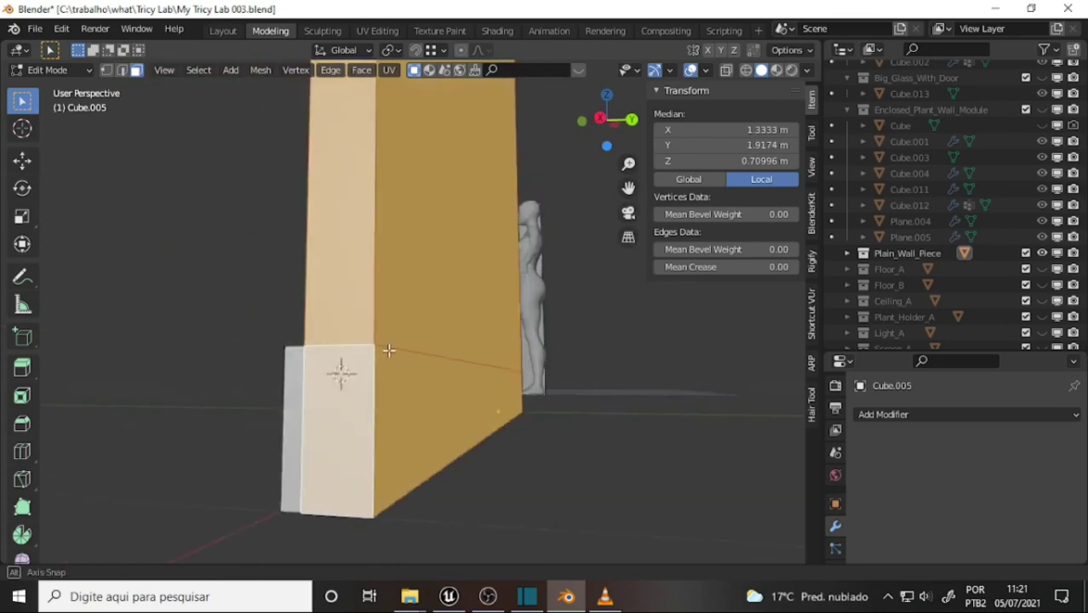
middle_drag(351, 341, 369, 357)
shift+click(345, 362)
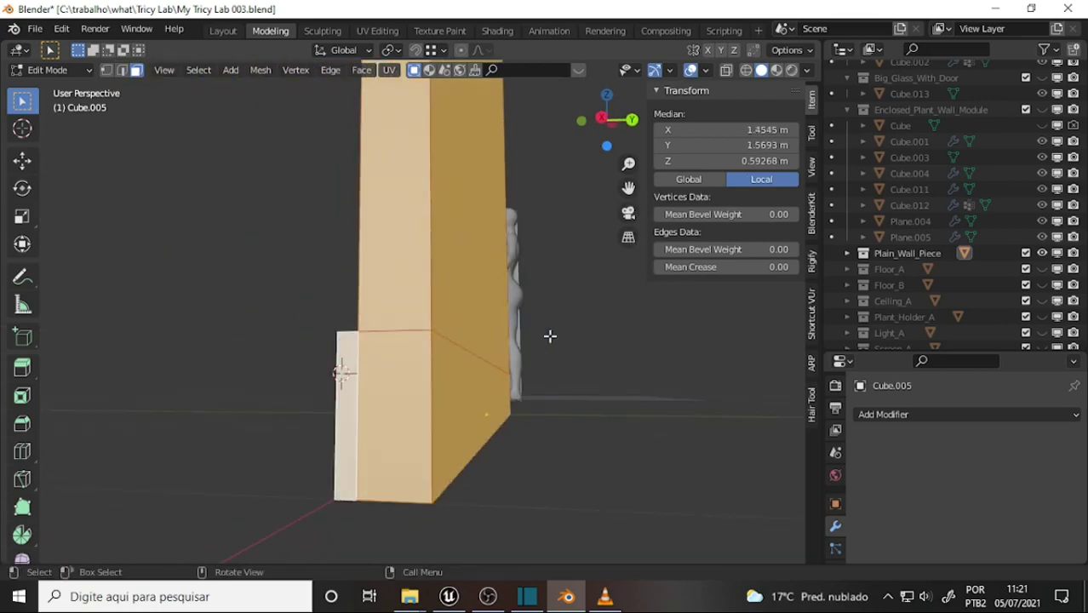
mouse_move(549, 335)
middle_down()
mouse_move(445, 377)
mouse_move(229, 339)
mouse_move(246, 341)
middle_up()
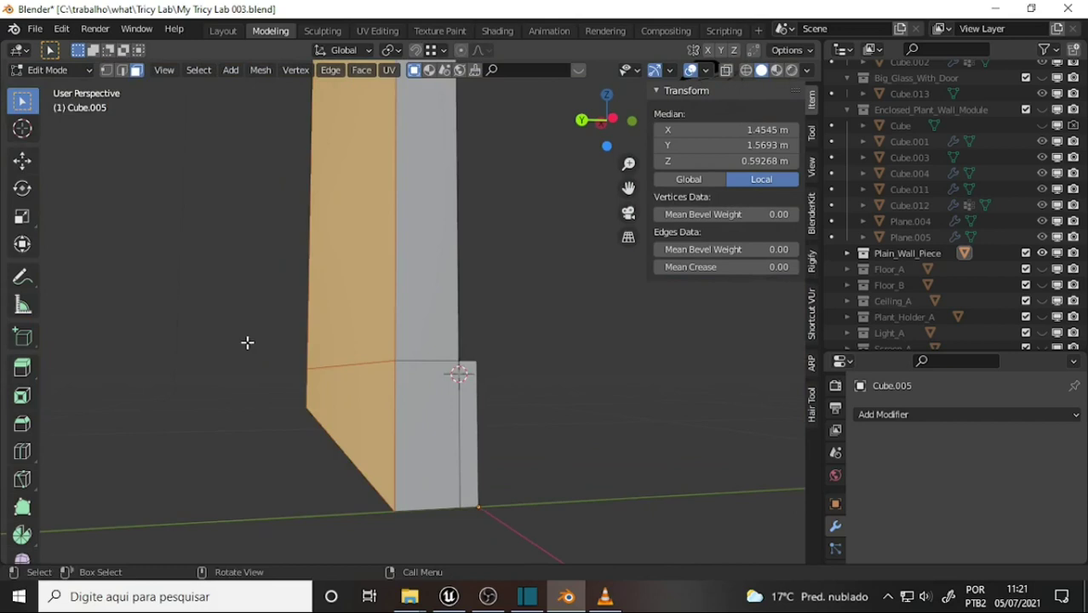
shift+click(465, 417)
shift+click(435, 413)
shift+click(431, 306)
Delete the selected faces, then select the leftover face.
scroll(464, 271, down, 3)
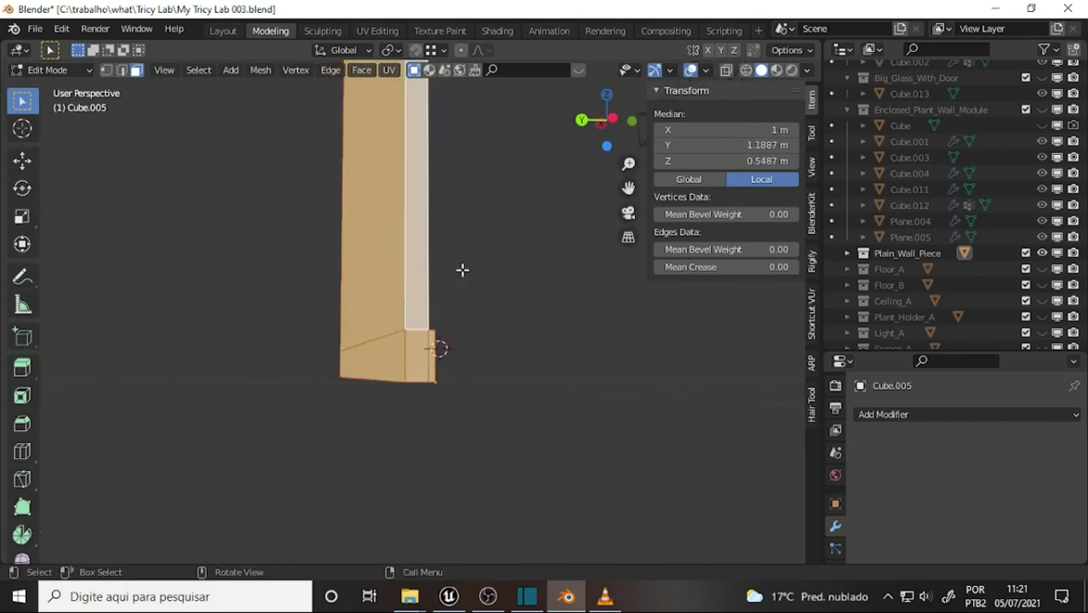
scroll(472, 232, up, 3)
middle_drag(499, 333, 520, 342)
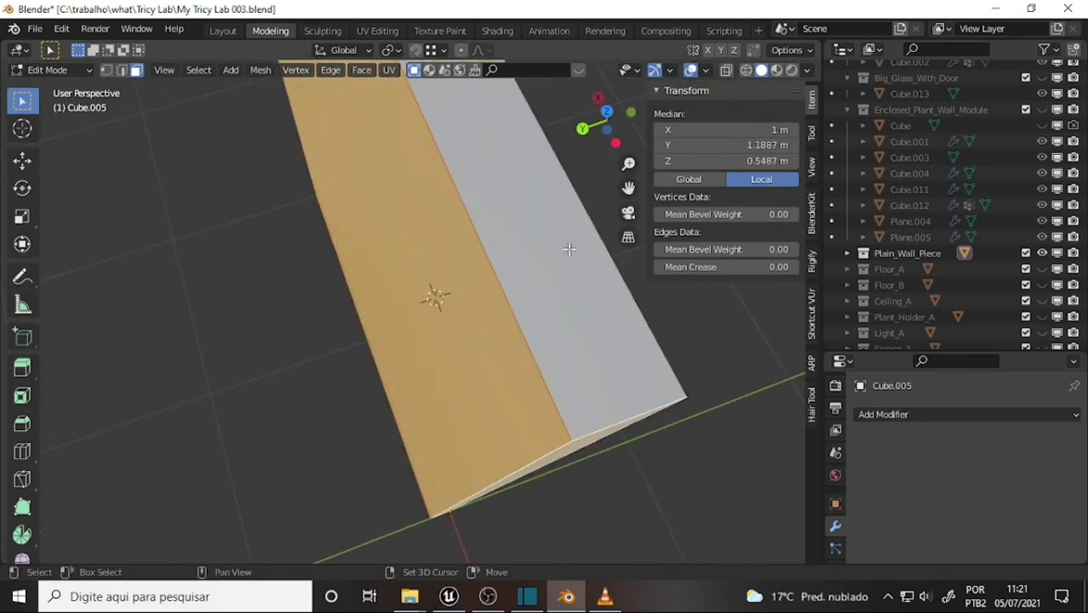
middle_drag(569, 248, 501, 270)
key(x)
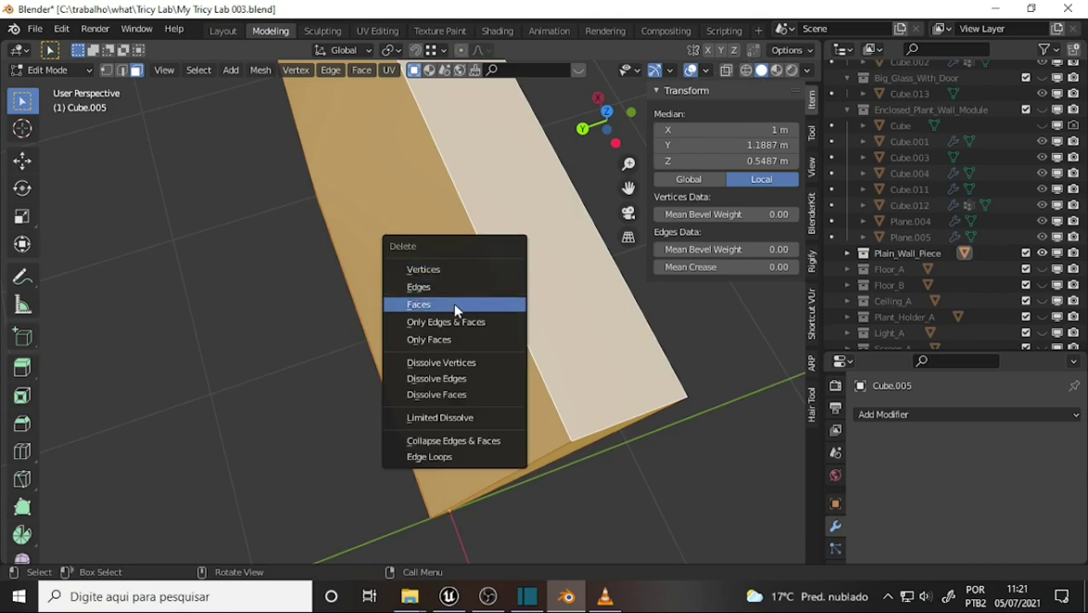
click(454, 304)
mouse_move(335, 301)
middle_down()
mouse_move(498, 243)
mouse_move(418, 155)
mouse_move(467, 105)
mouse_move(504, 96)
middle_up()
click(388, 298)
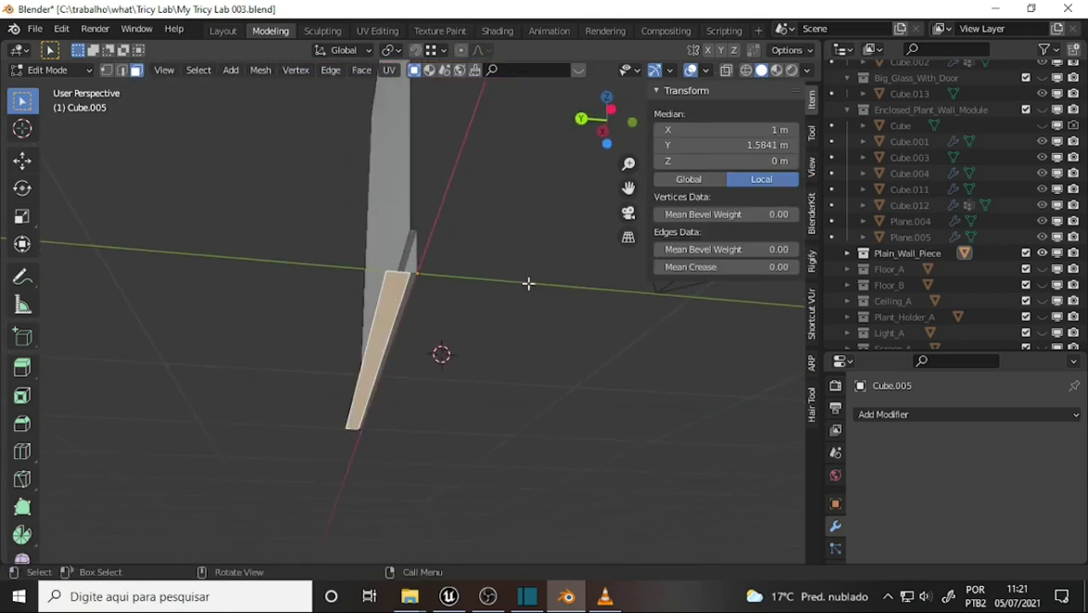
Delete the leftover face and view the wall from the front.
key(x)
click(514, 280)
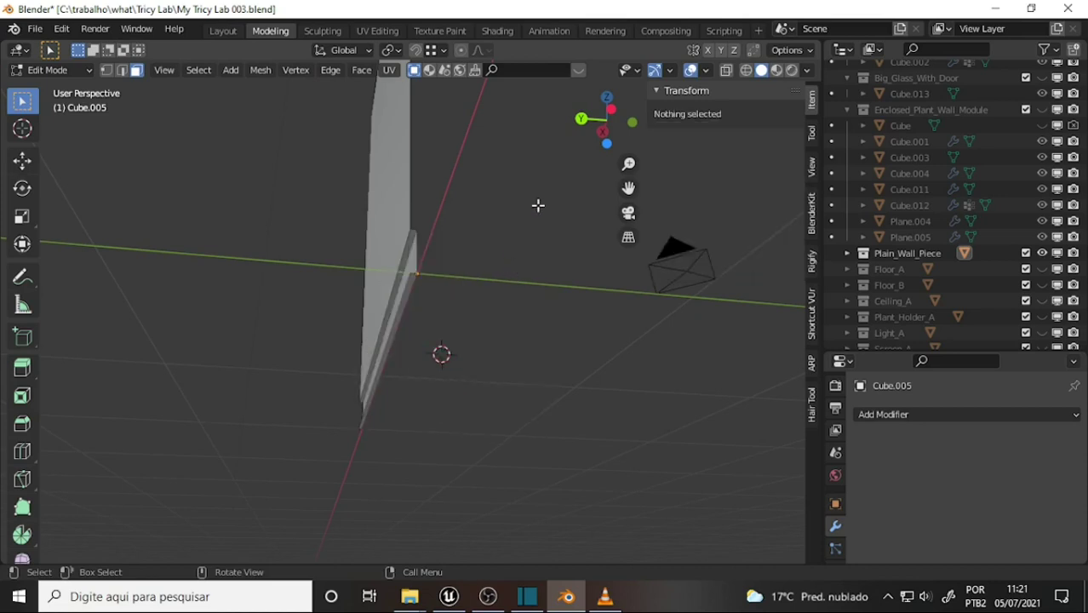
mouse_move(514, 279)
middle_down()
mouse_move(464, 251)
mouse_move(408, 267)
mouse_move(378, 327)
mouse_move(461, 285)
mouse_move(532, 267)
mouse_move(581, 225)
mouse_move(517, 207)
mouse_move(535, 188)
mouse_move(552, 236)
mouse_move(457, 359)
mouse_move(478, 343)
middle_up()
scroll(532, 266, down, 2)
scroll(549, 239, down, 3)
scroll(545, 239, up, 5)
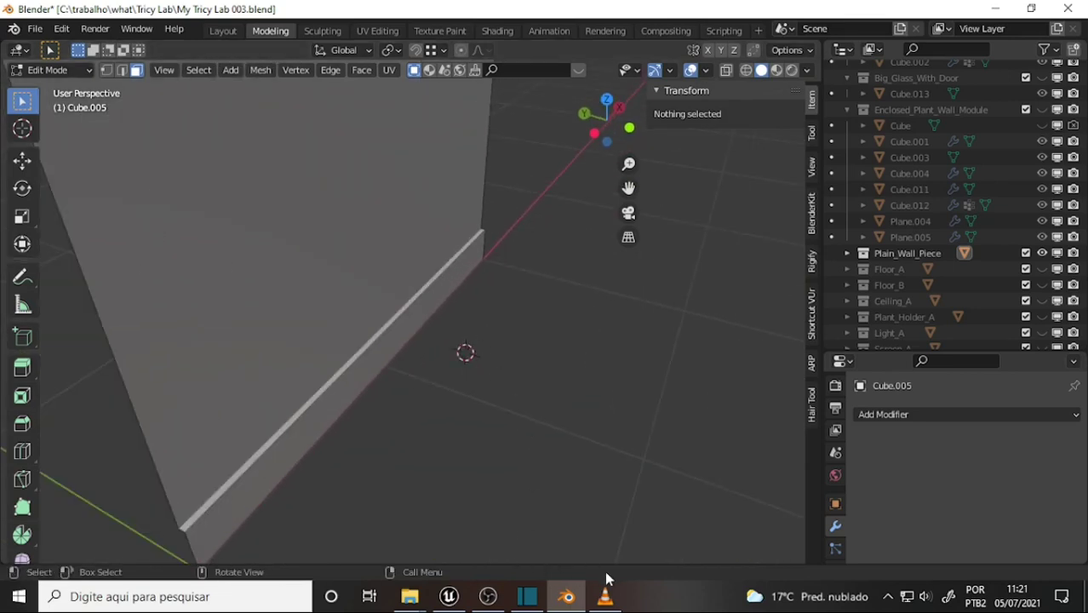
Back in Blender, select the baseboard step's top edge in Edge select mode.
click(487, 598)
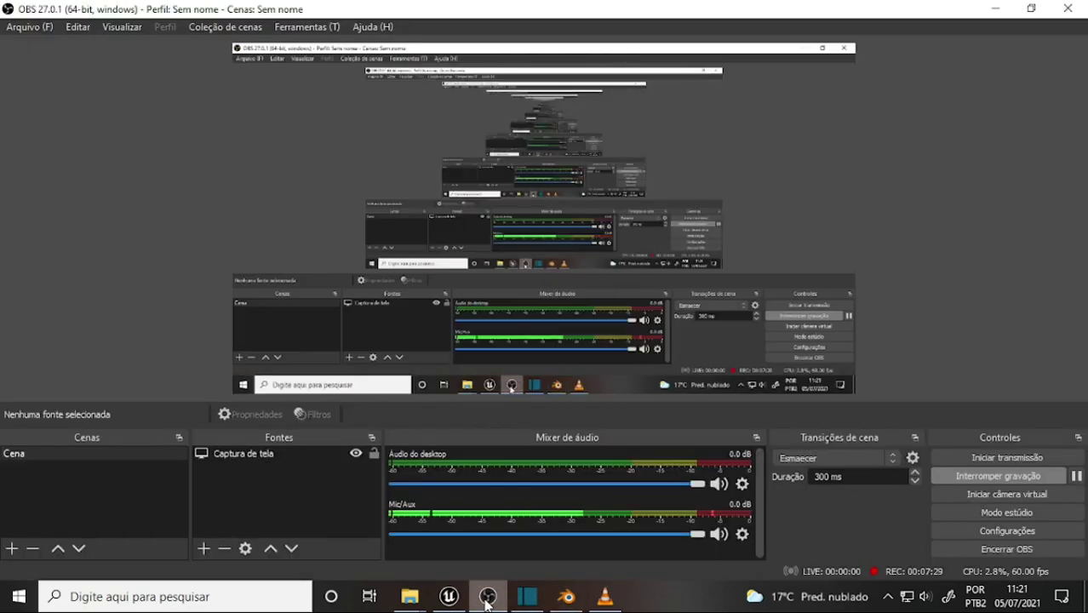
click(487, 598)
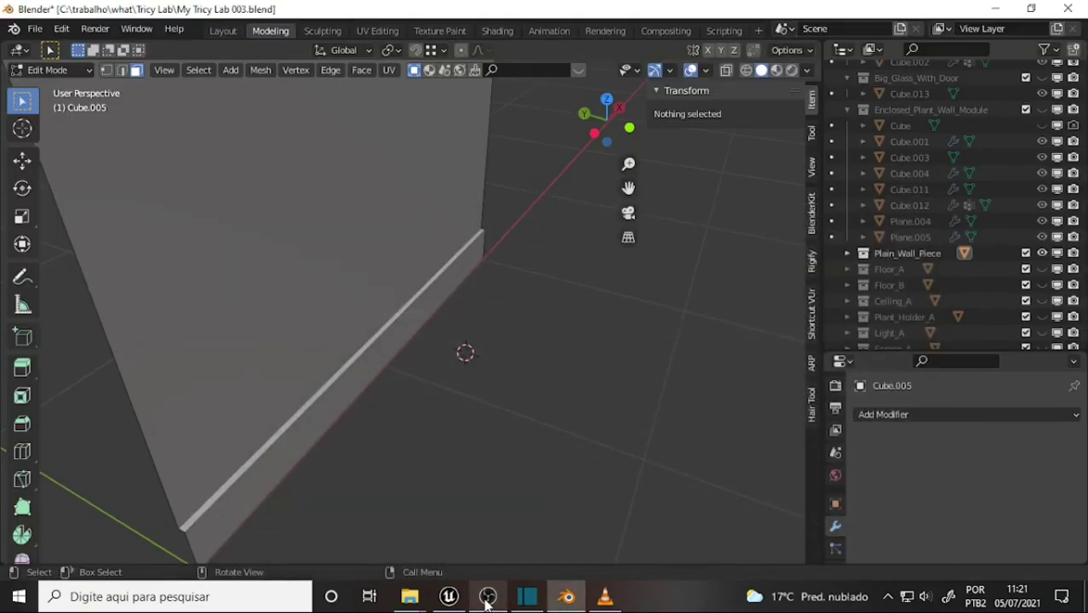
click(486, 598)
click(486, 598)
scroll(512, 333, up, 1)
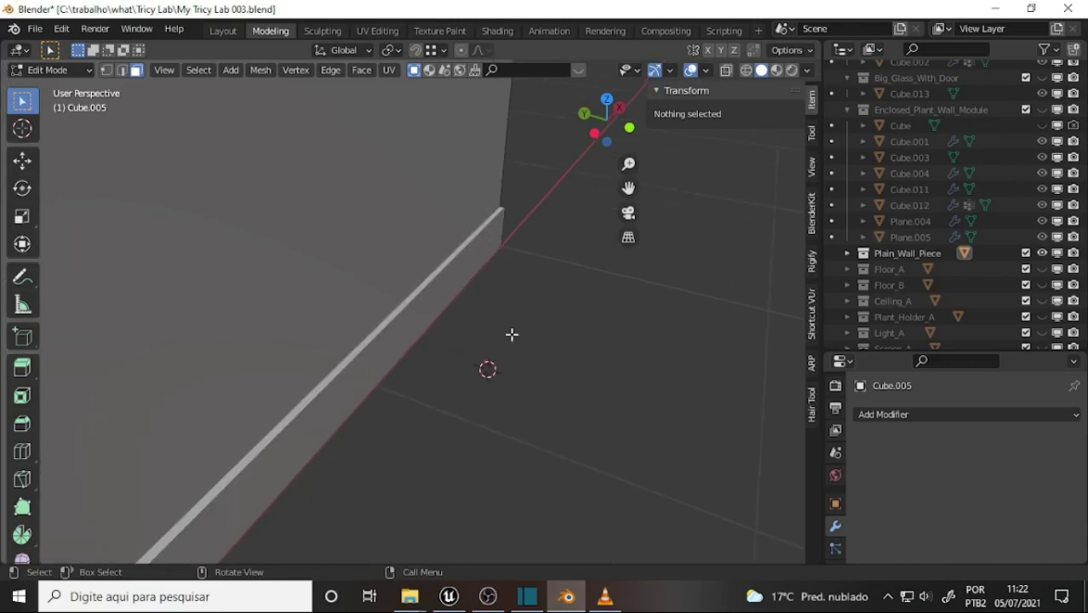
scroll(511, 330, up, 3)
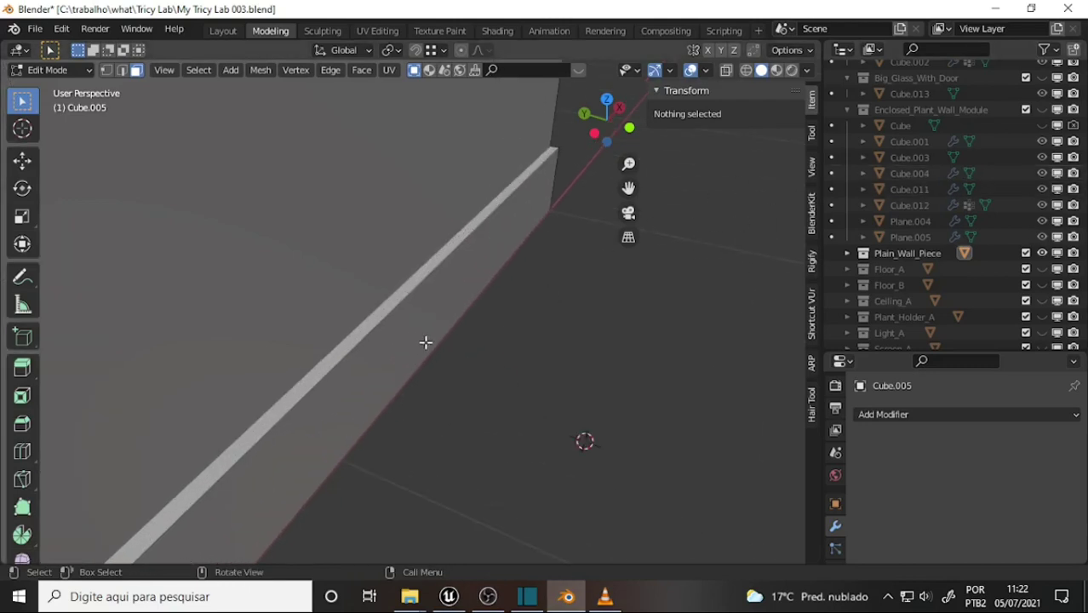
mouse_move(426, 342)
middle_down()
mouse_move(479, 245)
mouse_move(431, 313)
mouse_move(368, 309)
middle_up()
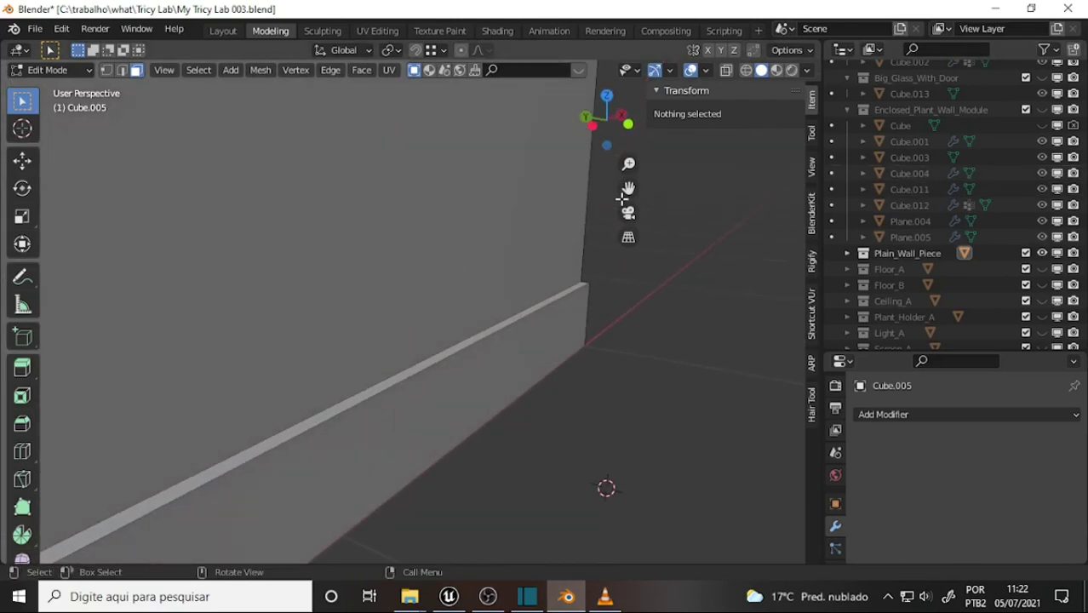
drag(627, 190, 609, 223)
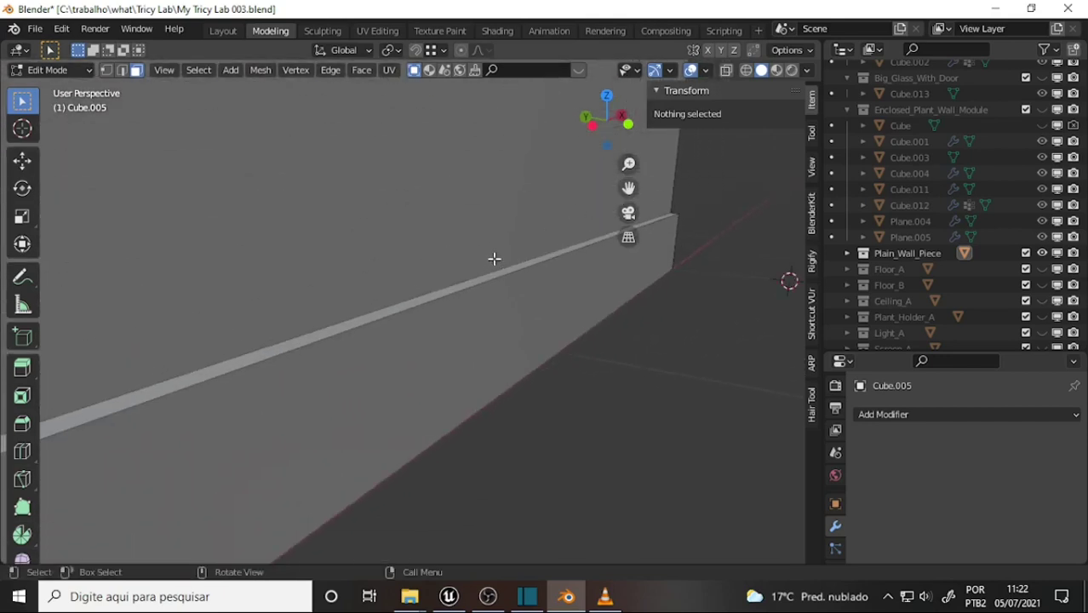
click(122, 71)
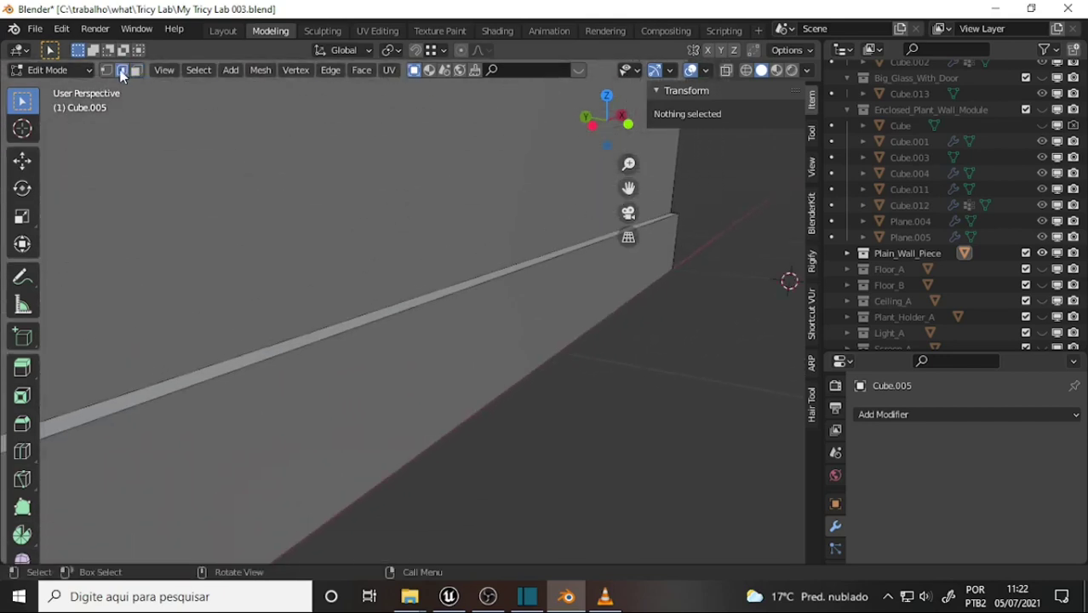
click(322, 326)
click(323, 335)
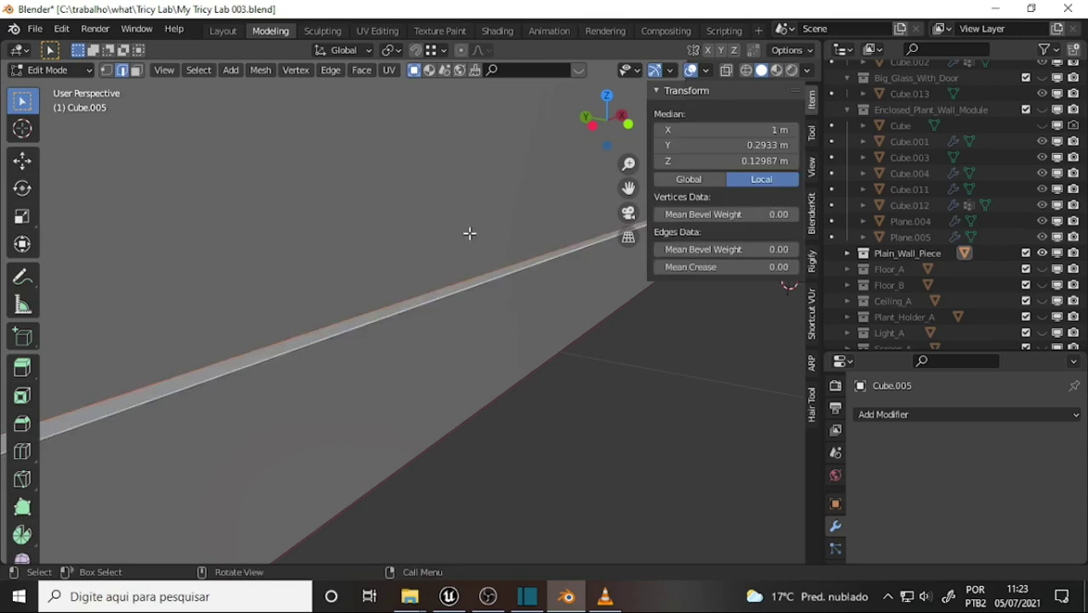
Bevel the step's top edge to 0.00494 m width with one segment, then deselect.
key(ctrl+b)
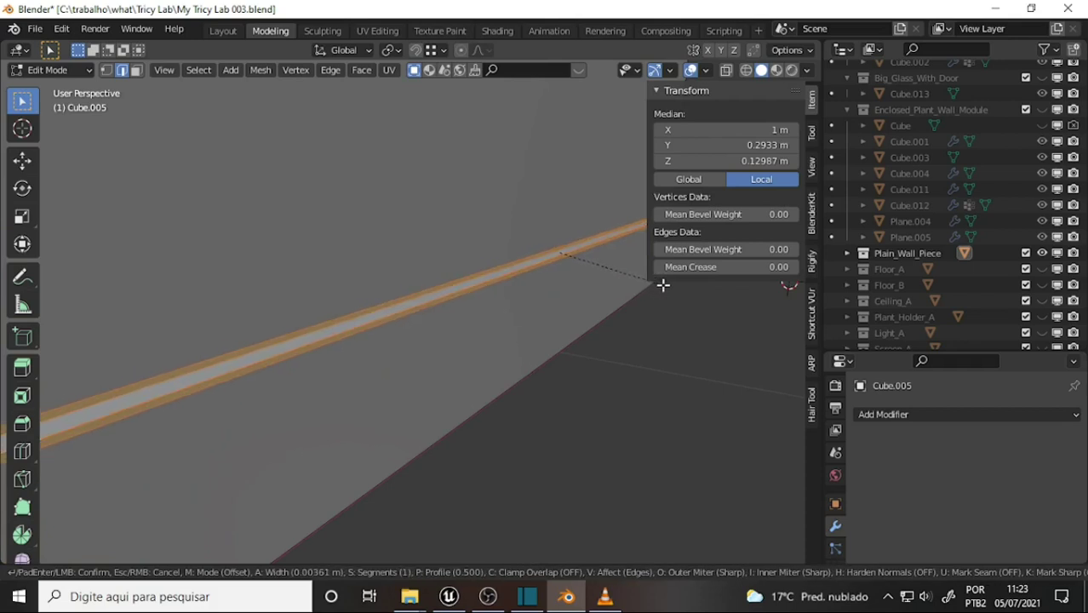
click(665, 286)
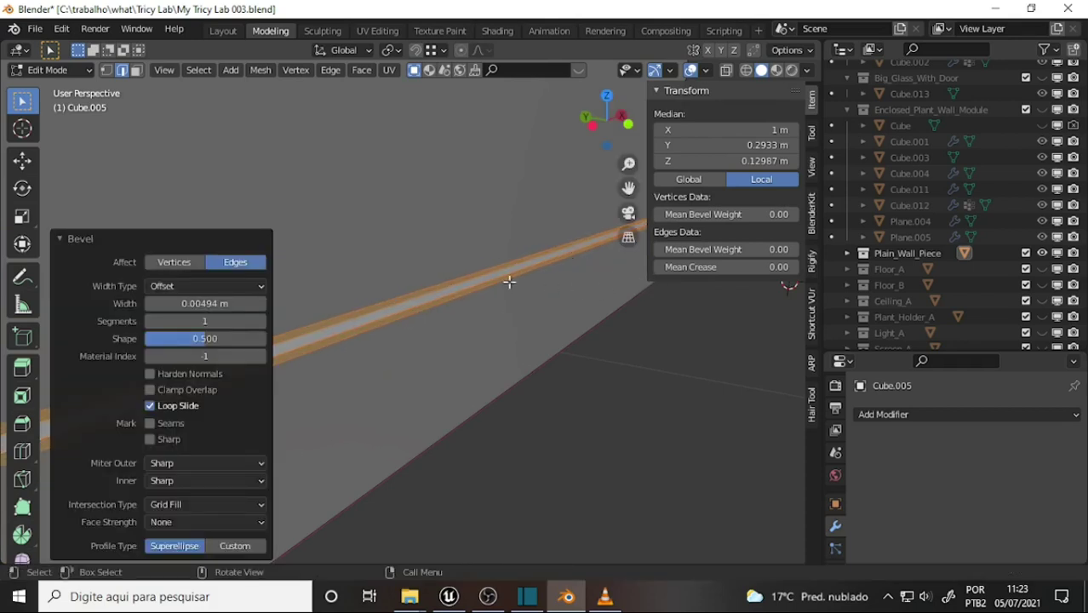
middle_drag(452, 309, 522, 285)
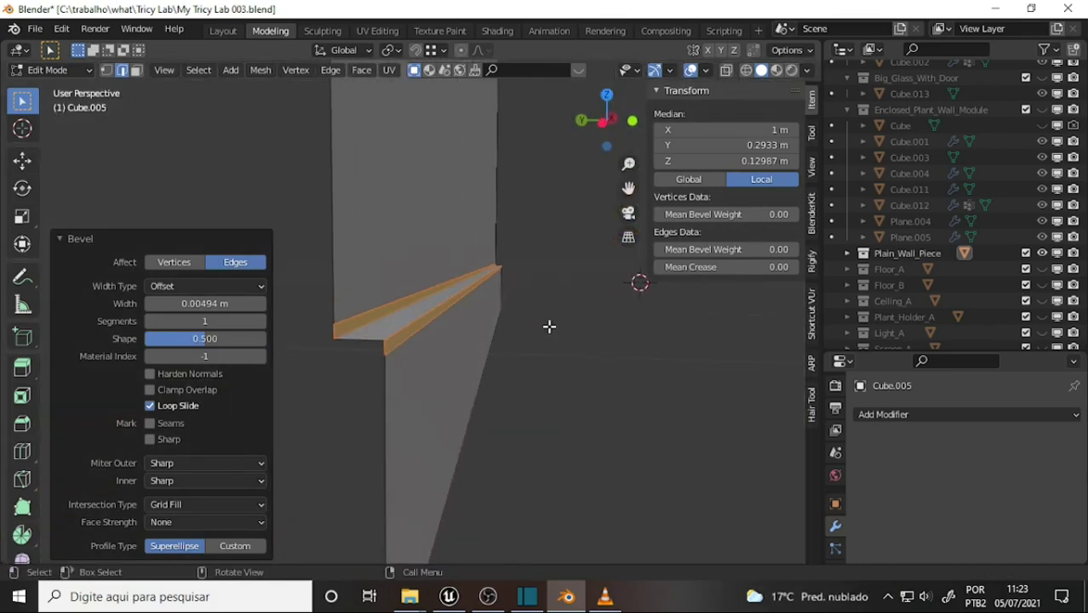
click(555, 333)
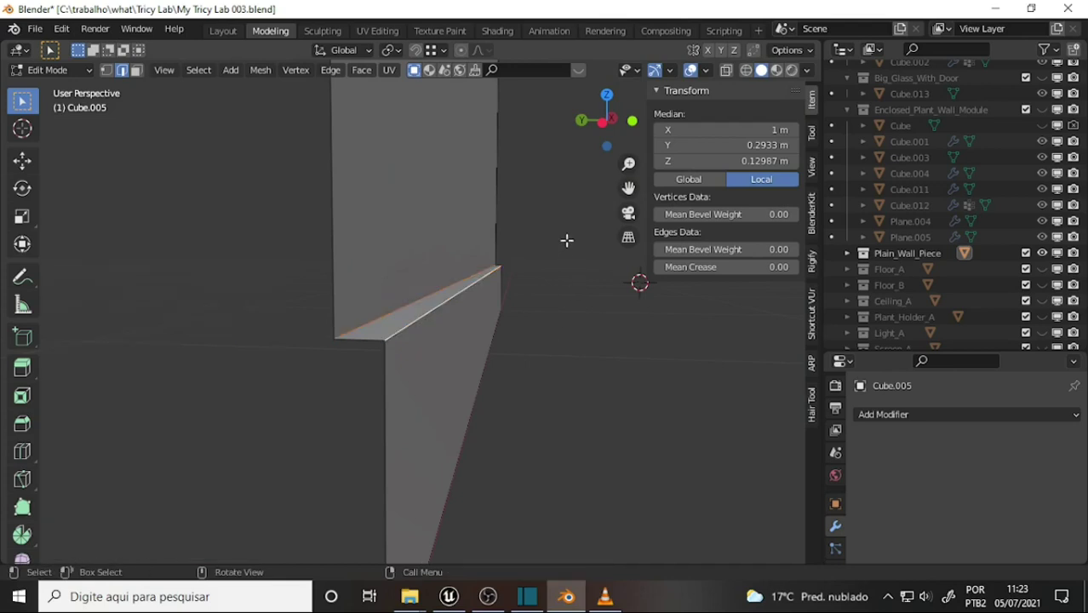
Apply all transforms to Cube.005 in Object Mode so its scale reads 1.000.
click(263, 70)
click(51, 70)
click(51, 70)
click(44, 87)
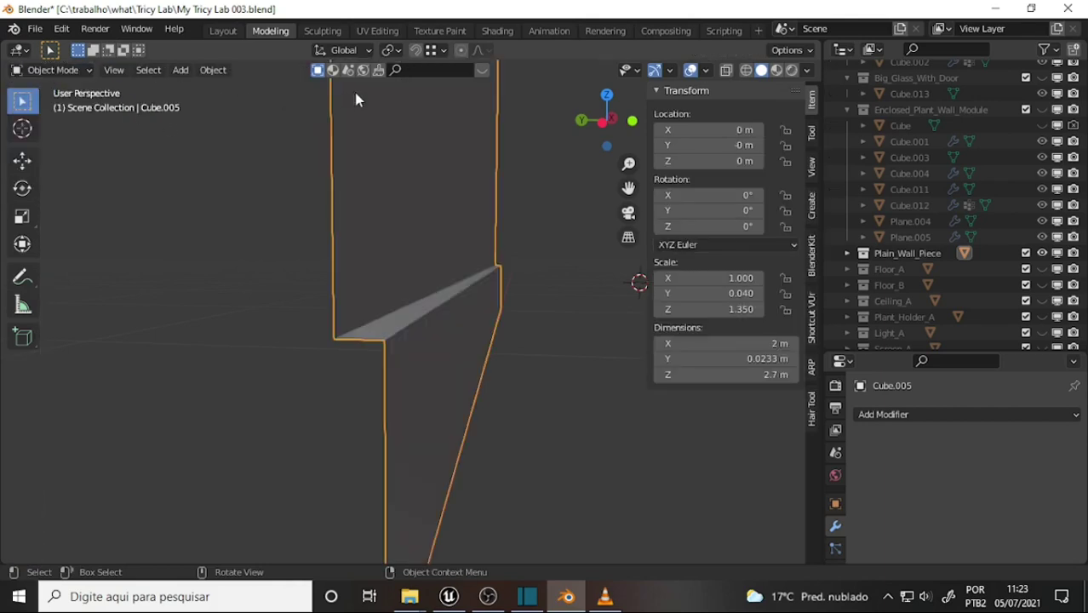
click(224, 72)
mouse_move(230, 153)
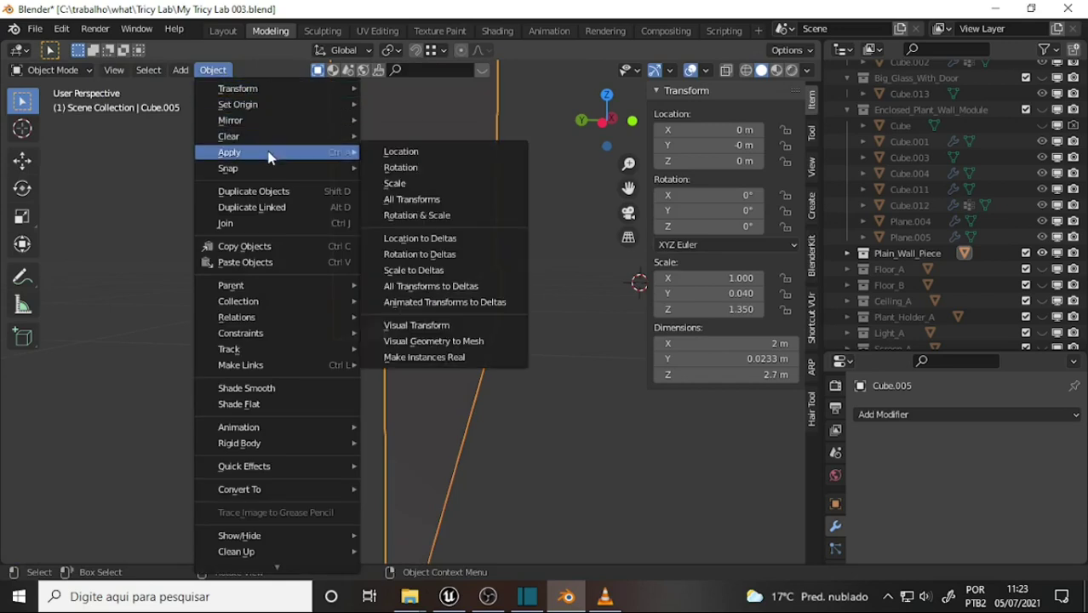
click(437, 201)
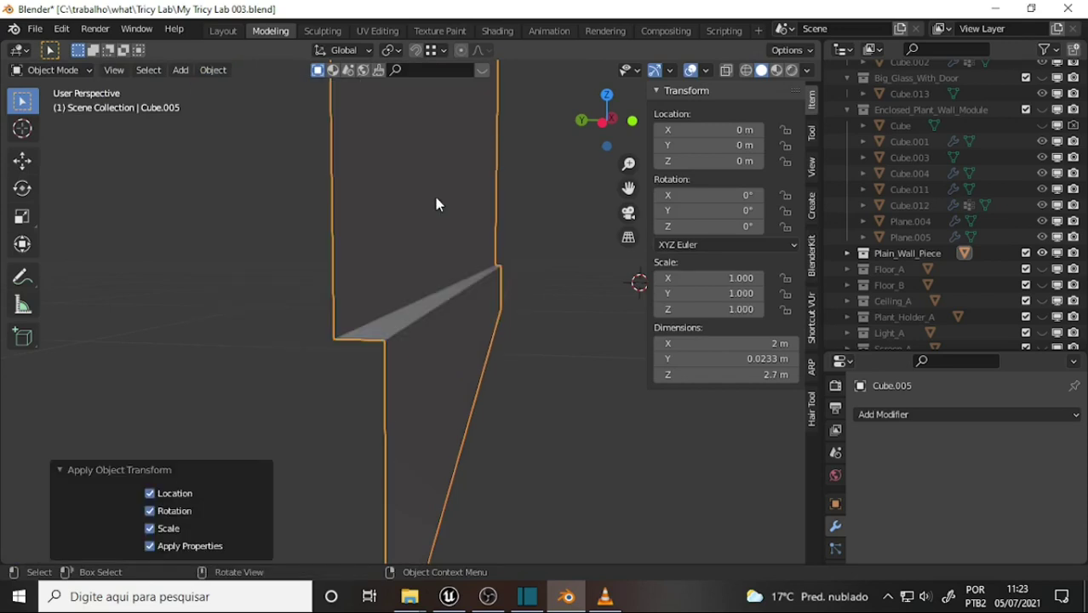
Back in Edit Mode, bevel the baseboard step's top edge again and deselect.
click(50, 69)
click(70, 106)
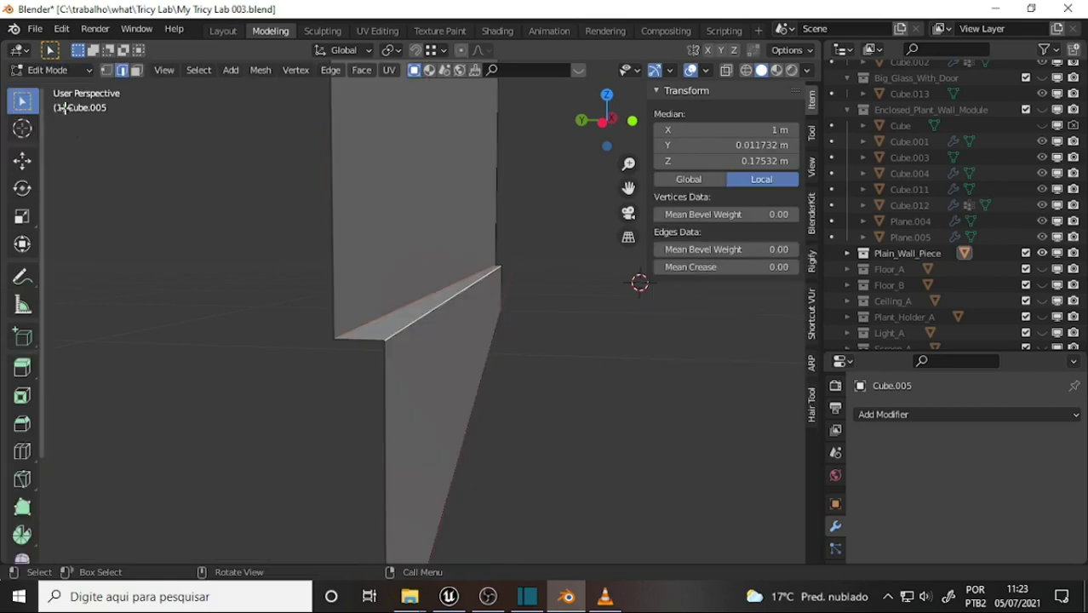
key(ctrl+b)
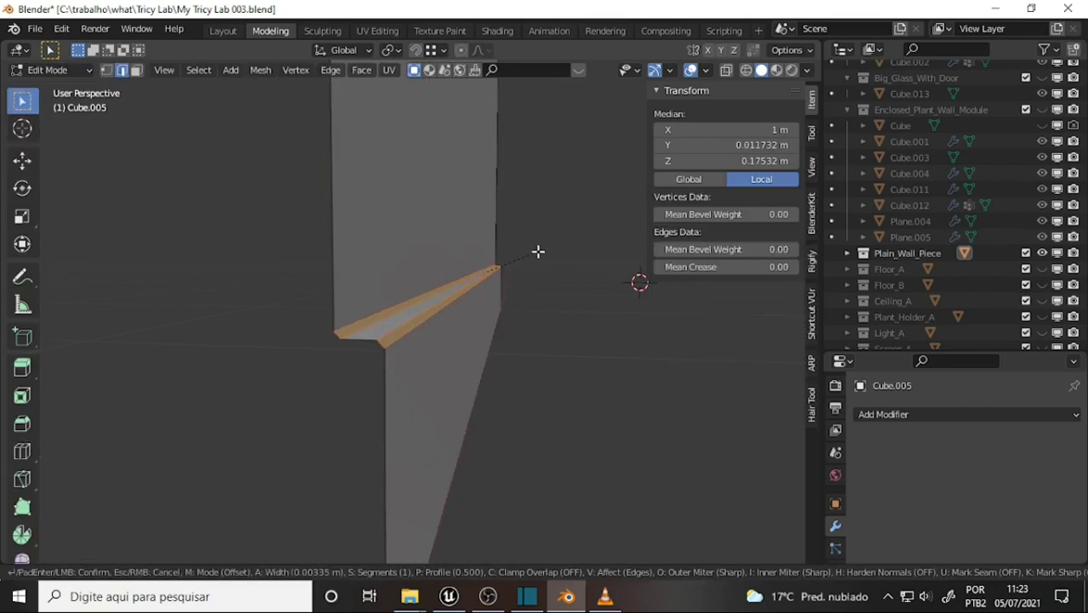
click(539, 251)
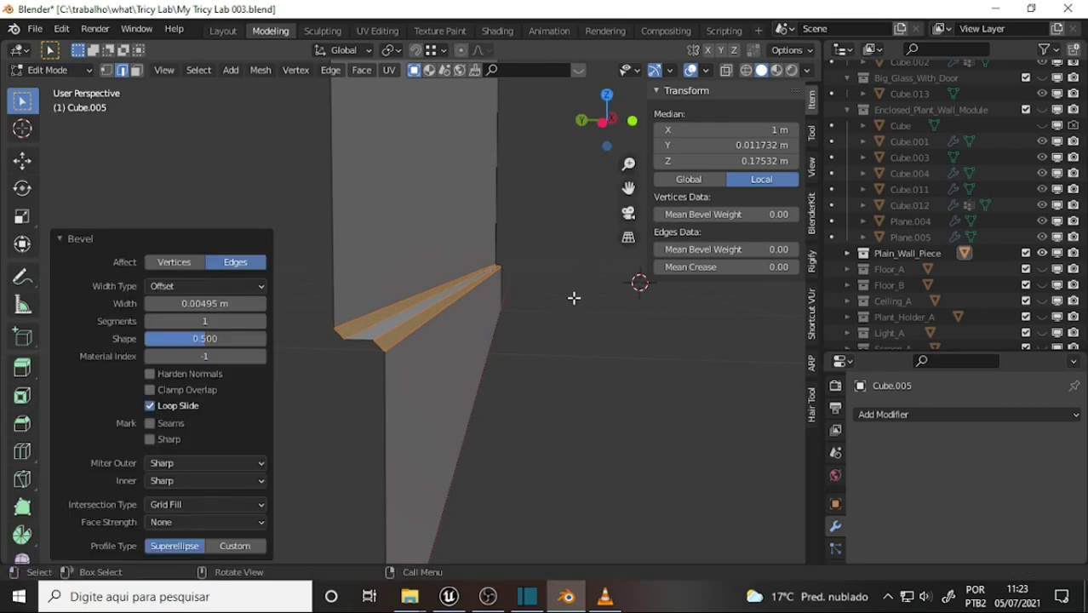
mouse_move(574, 298)
middle_down()
mouse_move(263, 302)
mouse_move(248, 292)
mouse_move(262, 302)
mouse_move(510, 304)
mouse_move(573, 291)
mouse_move(579, 270)
middle_up()
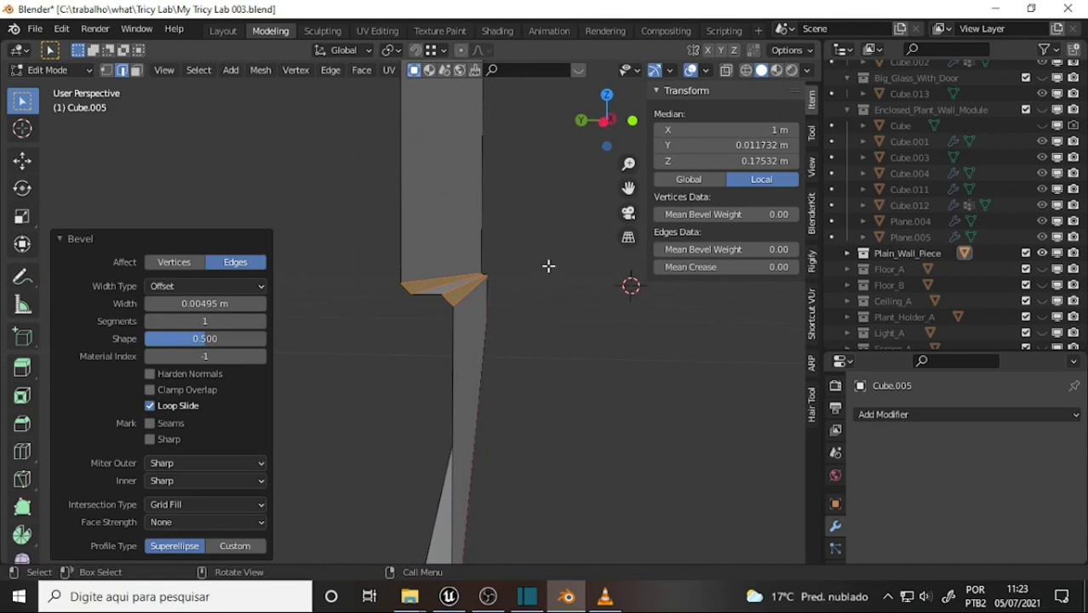
click(519, 287)
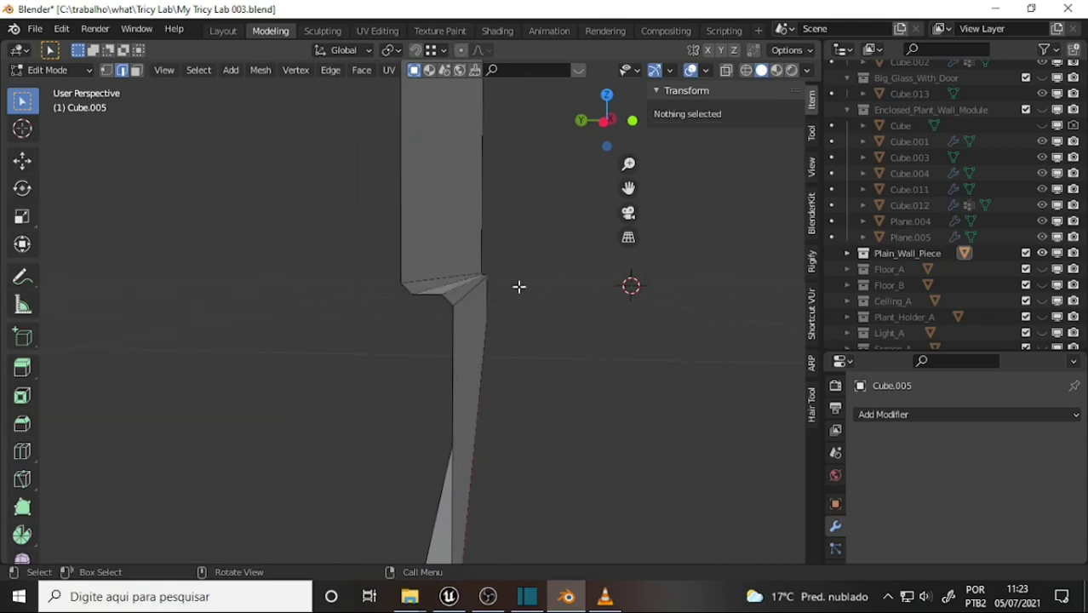
Select the stray triangular face at the ledge end and delete it.
mouse_move(569, 272)
middle_down()
mouse_move(553, 265)
mouse_move(562, 245)
middle_up()
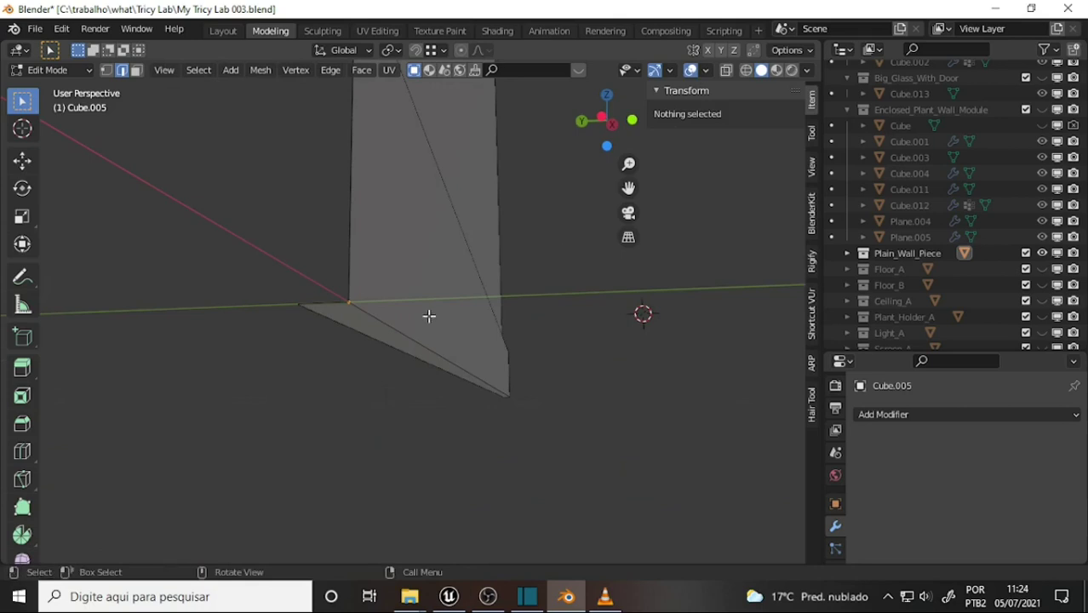
click(366, 326)
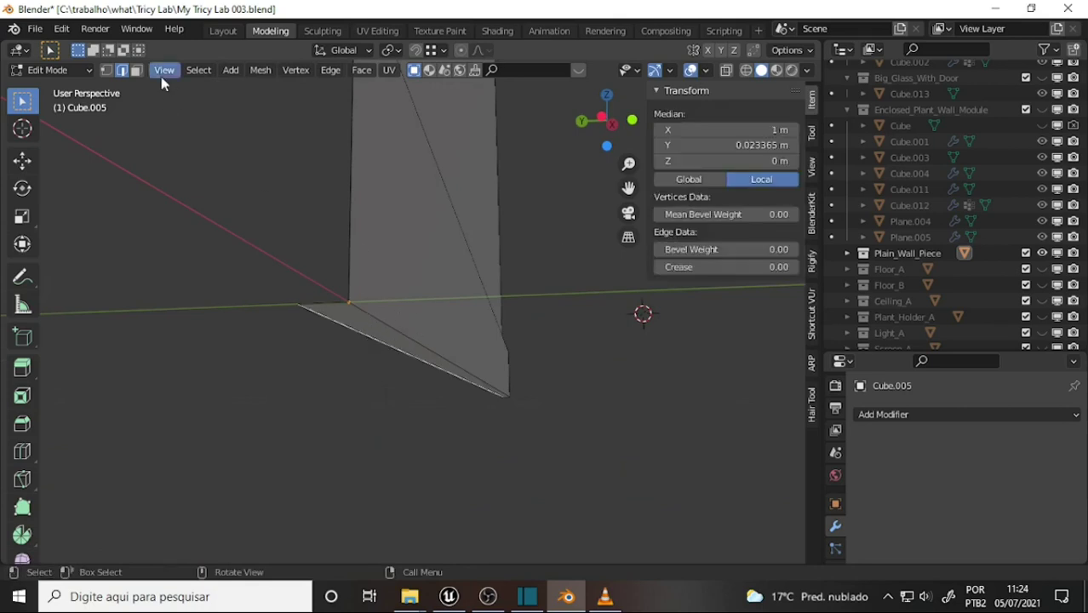
click(137, 70)
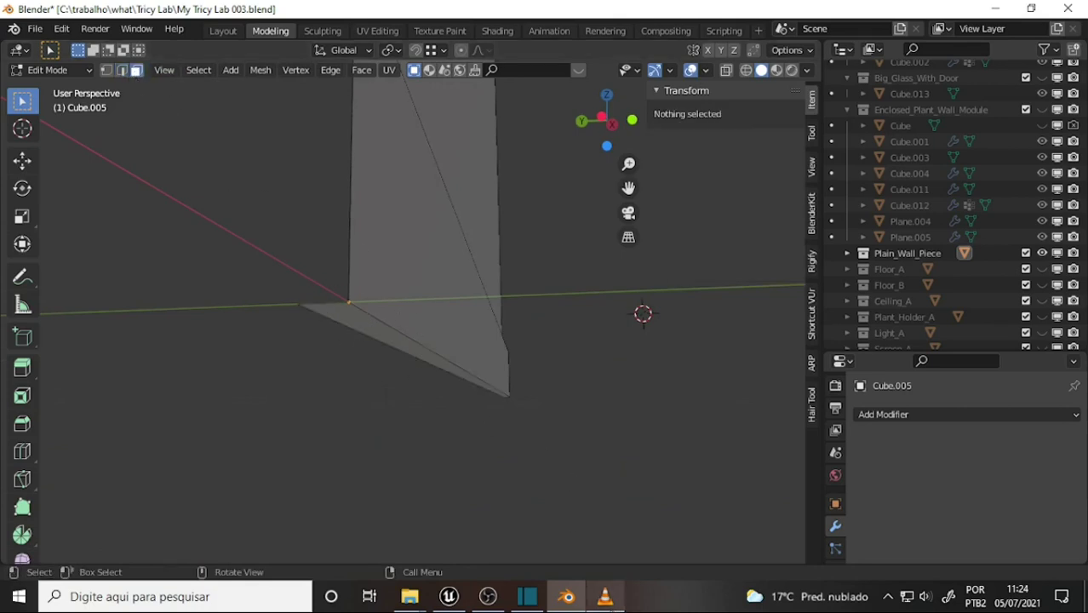
click(605, 599)
click(605, 599)
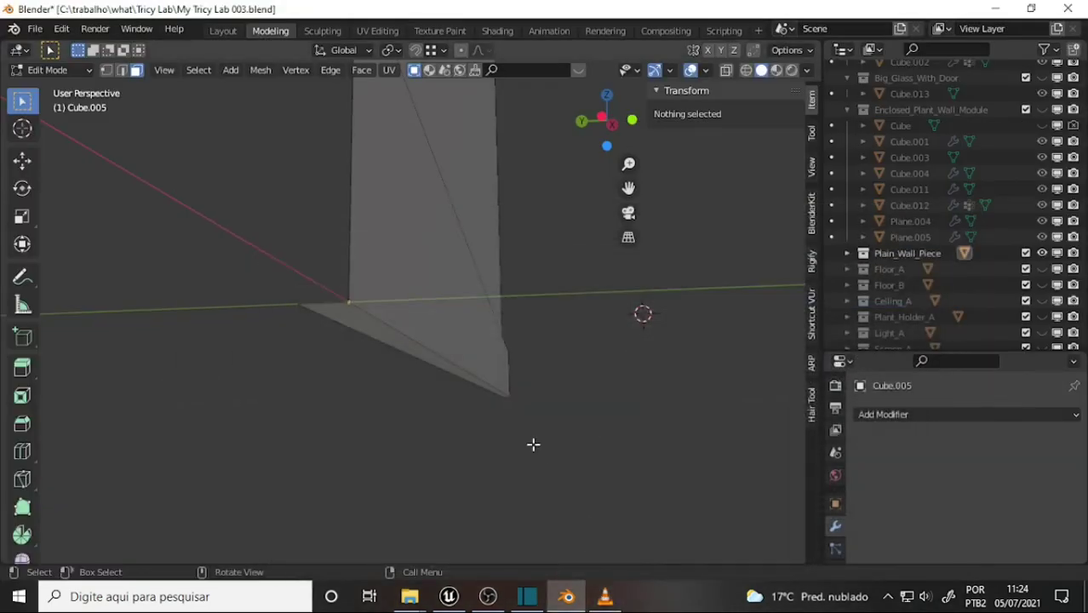
click(341, 326)
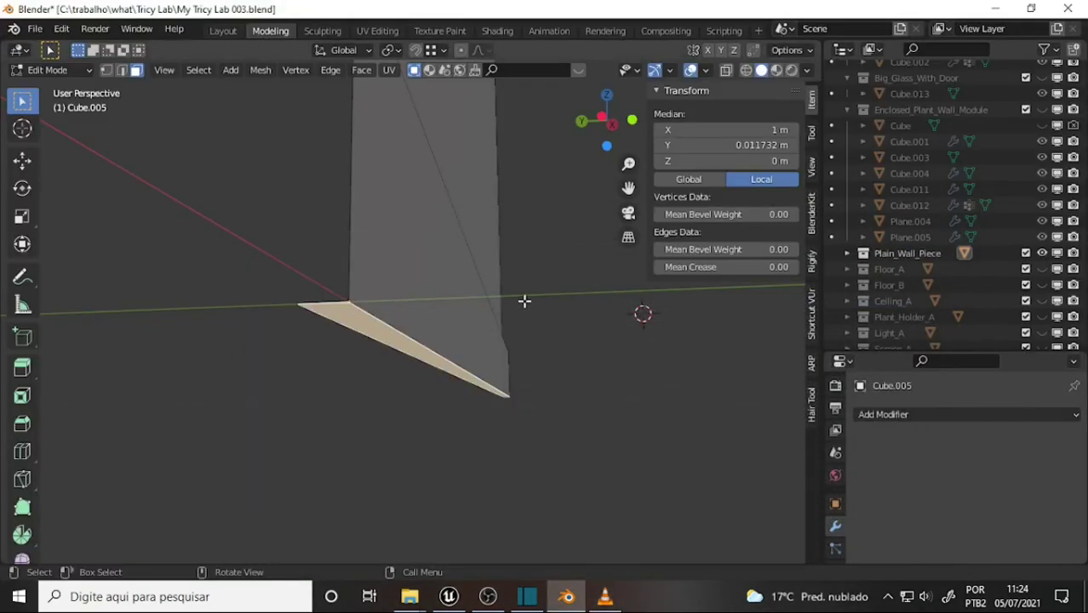
key(x)
click(540, 329)
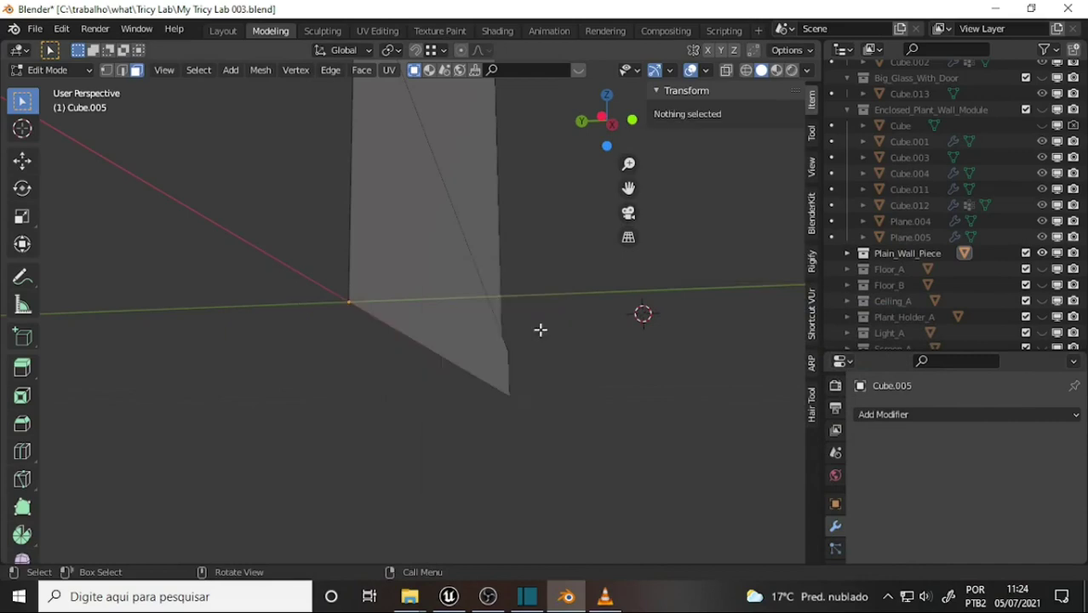
mouse_move(552, 273)
middle_down()
mouse_move(524, 321)
mouse_move(546, 315)
middle_up()
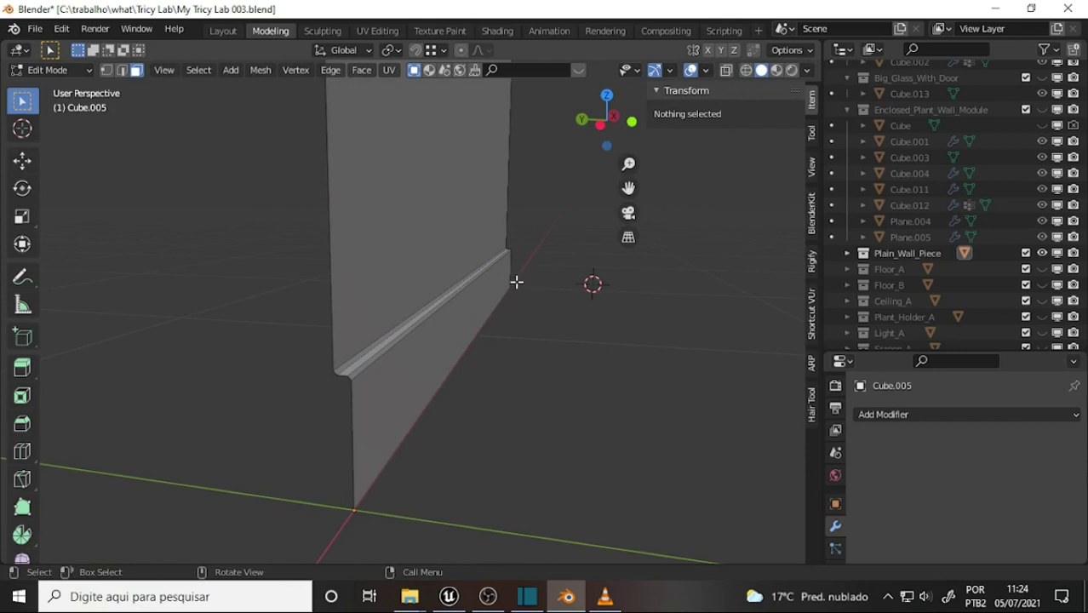
Select the whole mesh and turn on Auto Smooth (30°) in the mesh data settings.
key(a)
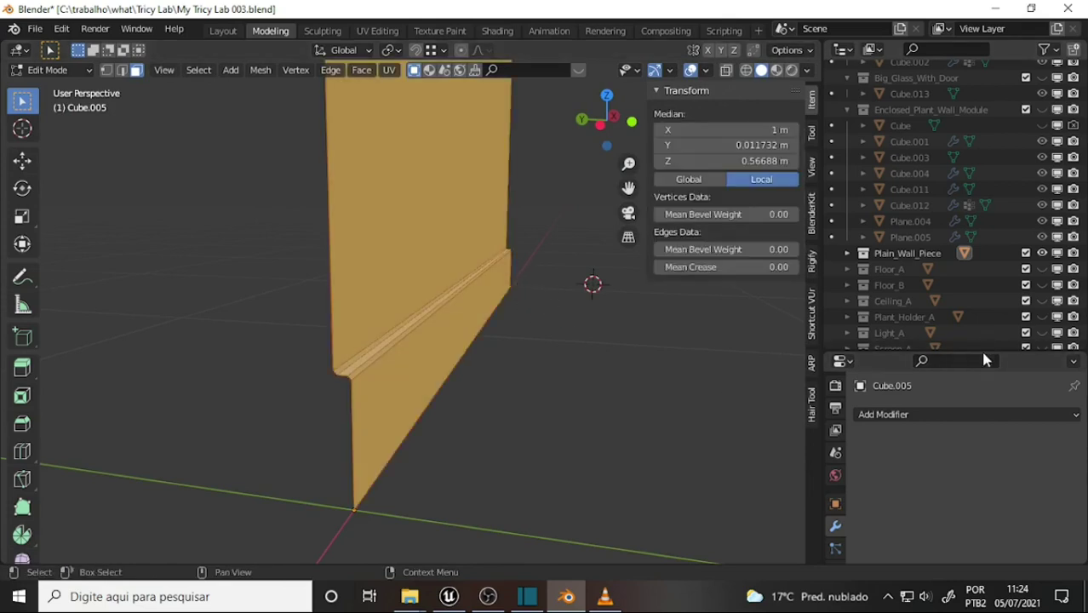
drag(984, 353, 937, 173)
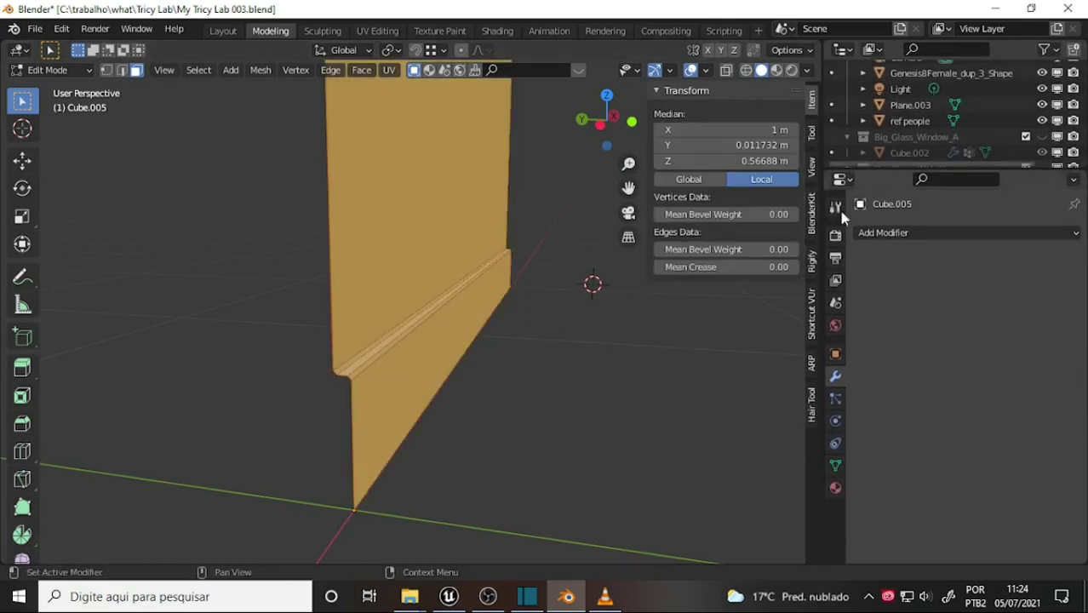
click(835, 466)
scroll(961, 366, down, 5)
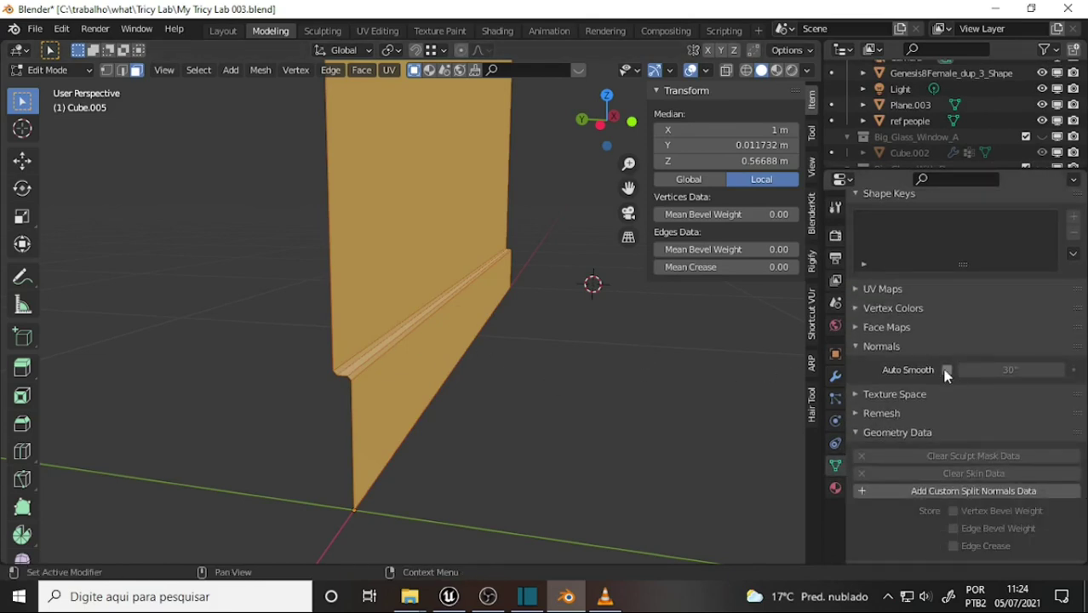
click(947, 370)
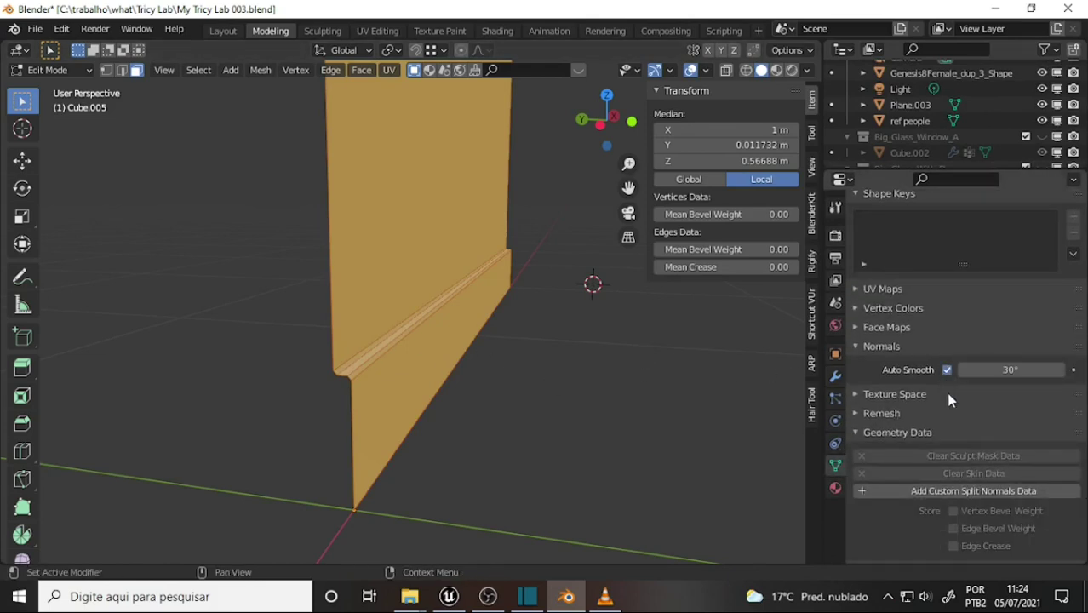
Add a WeightedNormal modifier with weight 100, then deselect the mesh.
click(836, 379)
click(888, 236)
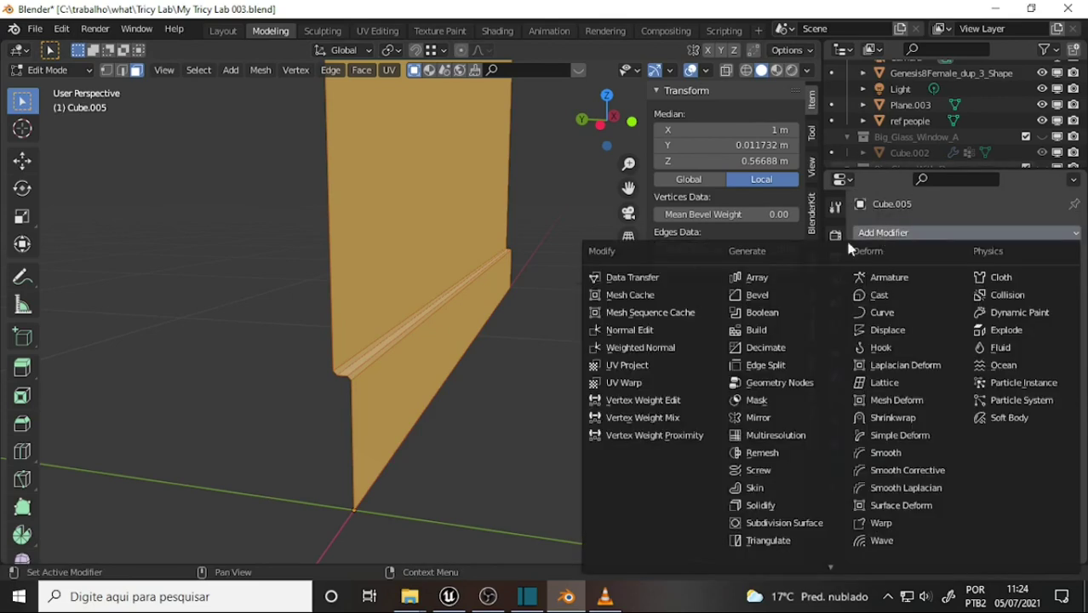
click(649, 347)
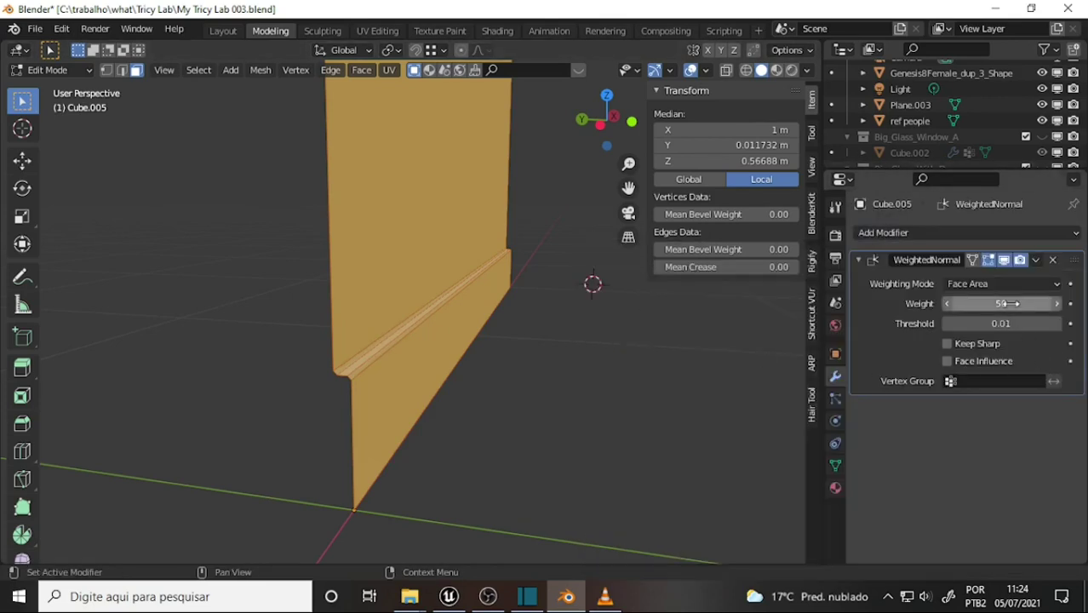
click(1003, 304)
text(10)
key(Return)
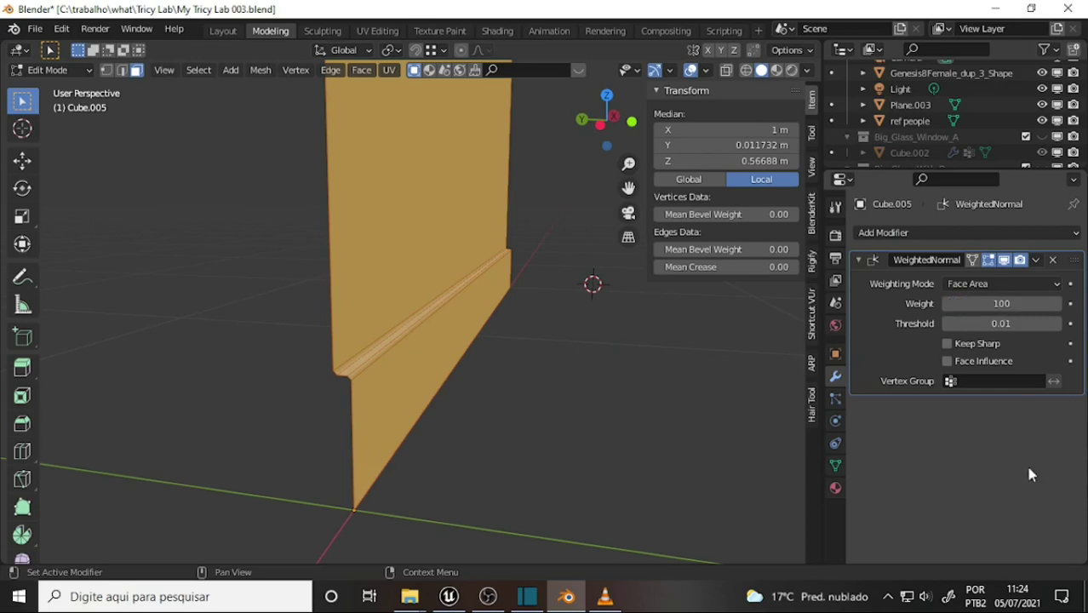
click(566, 347)
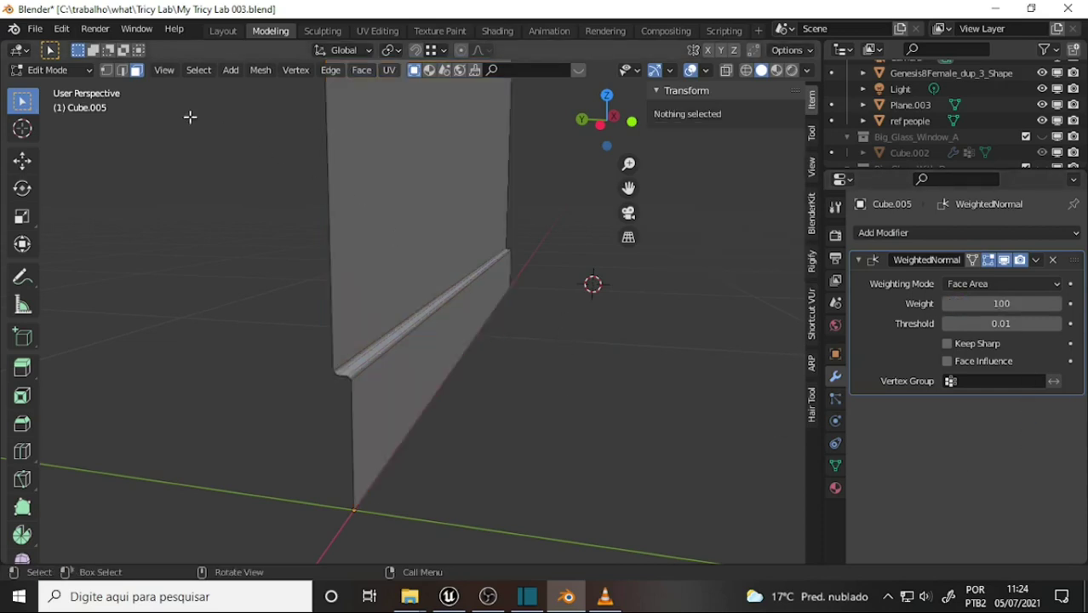
Switch Cube.005 back to Object Mode and orbit to check the wall's shading.
click(71, 71)
click(53, 90)
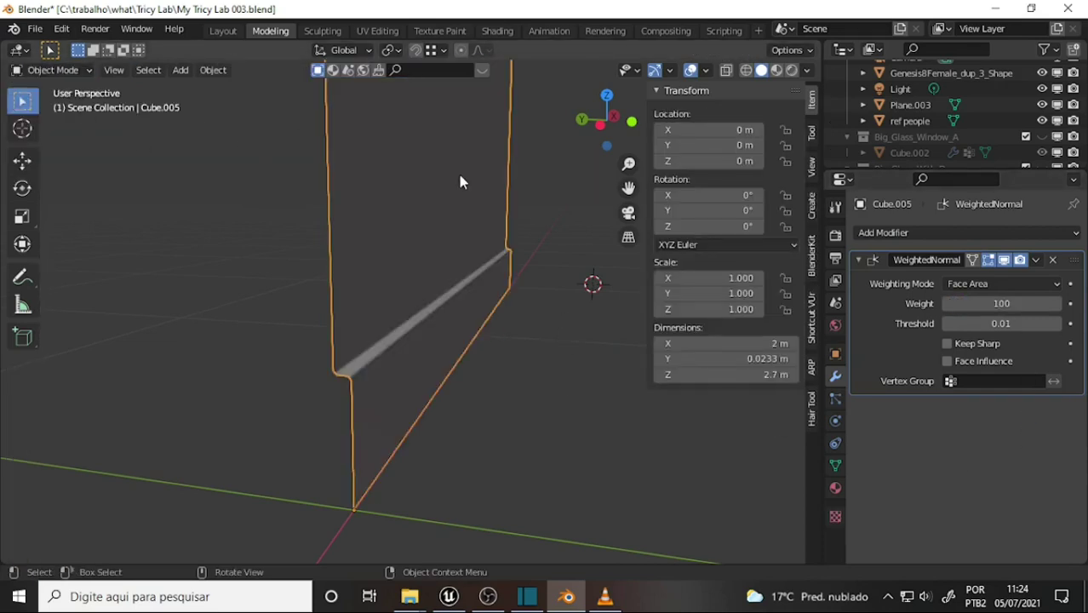
mouse_move(458, 171)
middle_down()
mouse_move(207, 205)
mouse_move(138, 174)
mouse_move(140, 161)
middle_up()
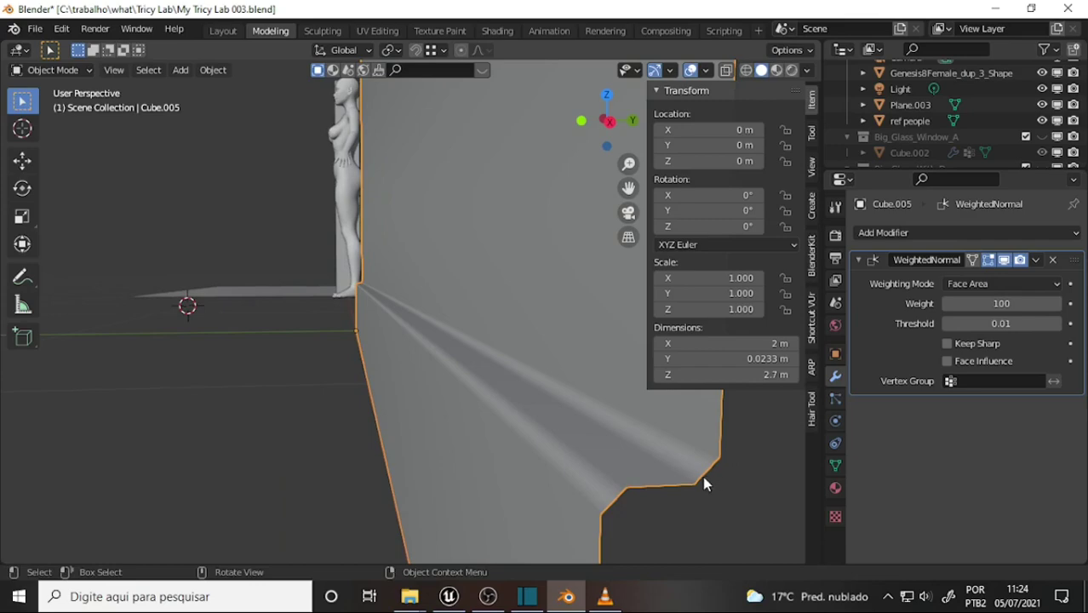
middle_drag(378, 364, 667, 388)
scroll(536, 343, down, 2)
scroll(535, 345, down, 1)
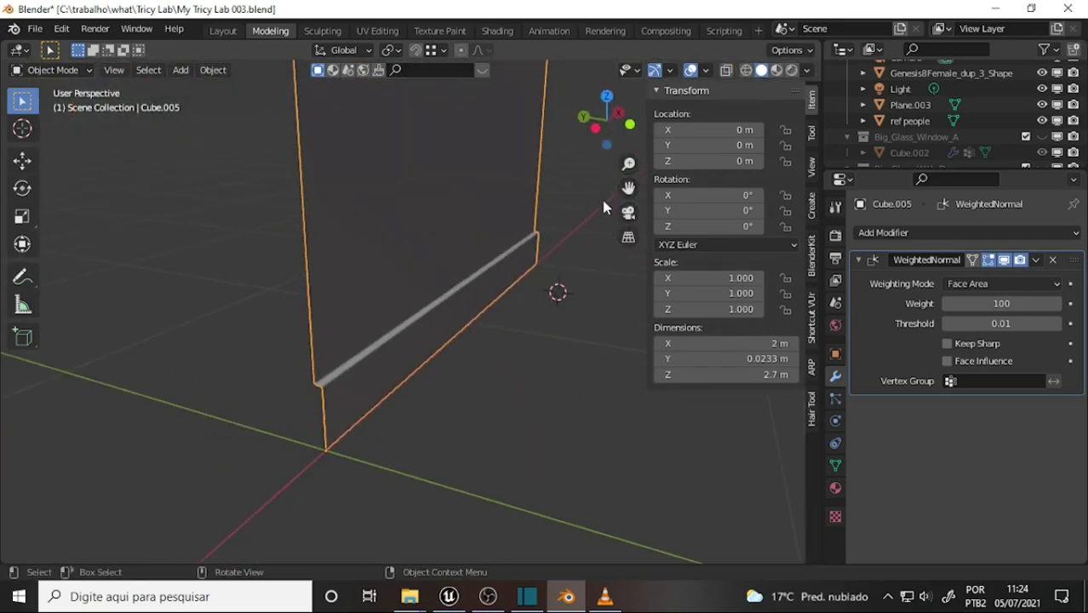
drag(629, 187, 613, 340)
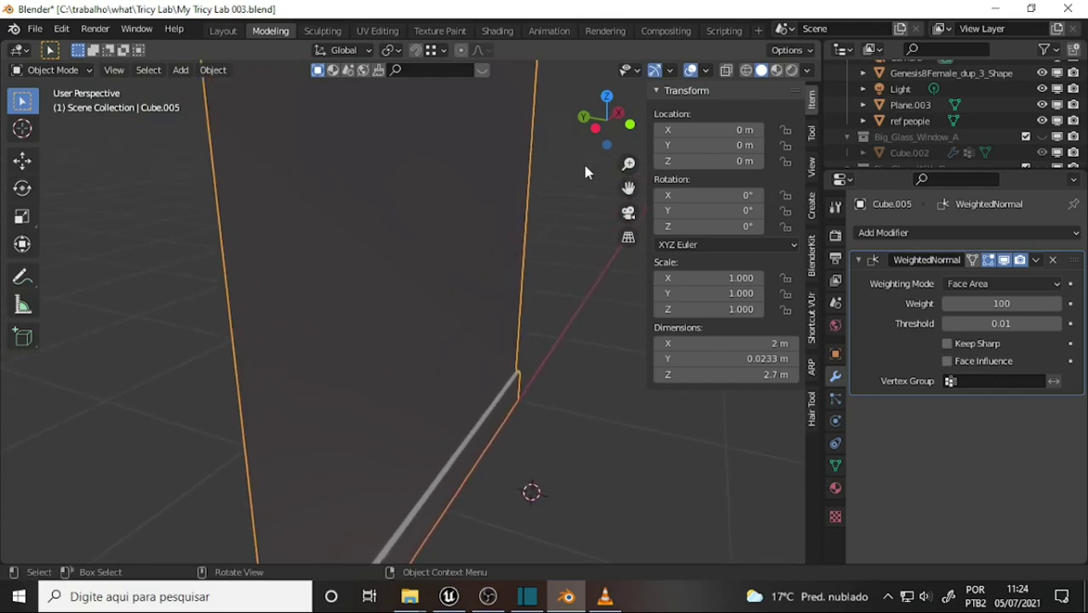
alt+middle_drag(583, 161, 451, 138)
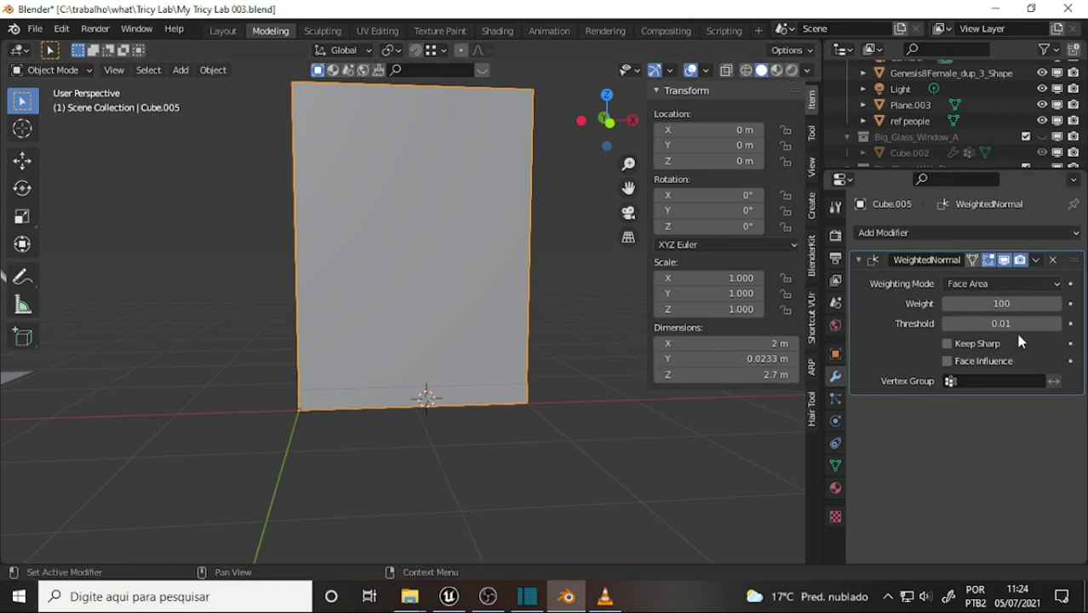
Apply the WeightedNormal modifier so the shading is baked into the wall mesh.
click(1041, 266)
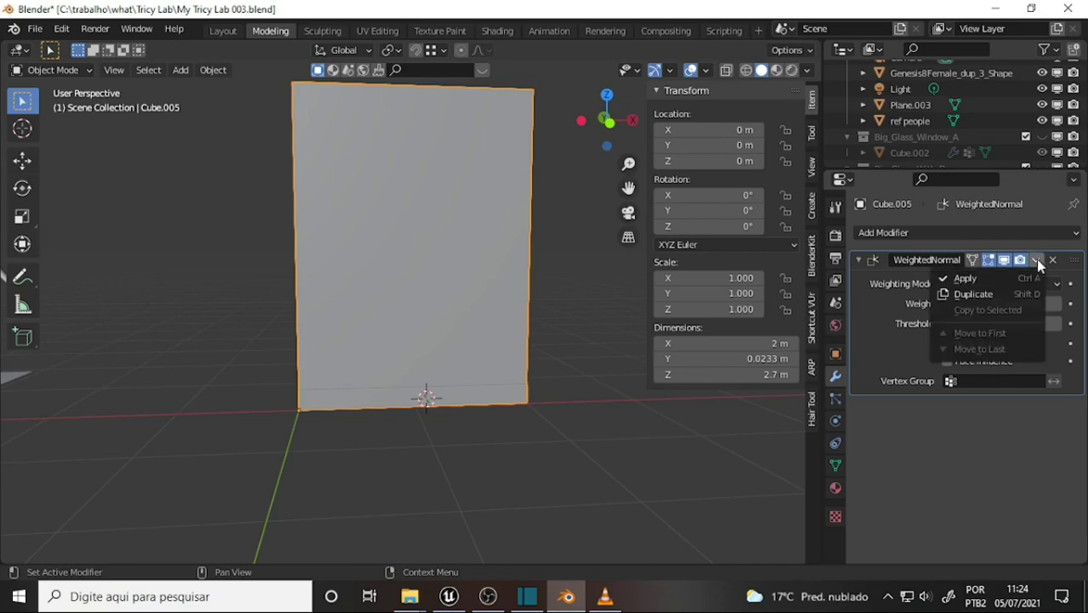
click(969, 278)
scroll(524, 413, up, 4)
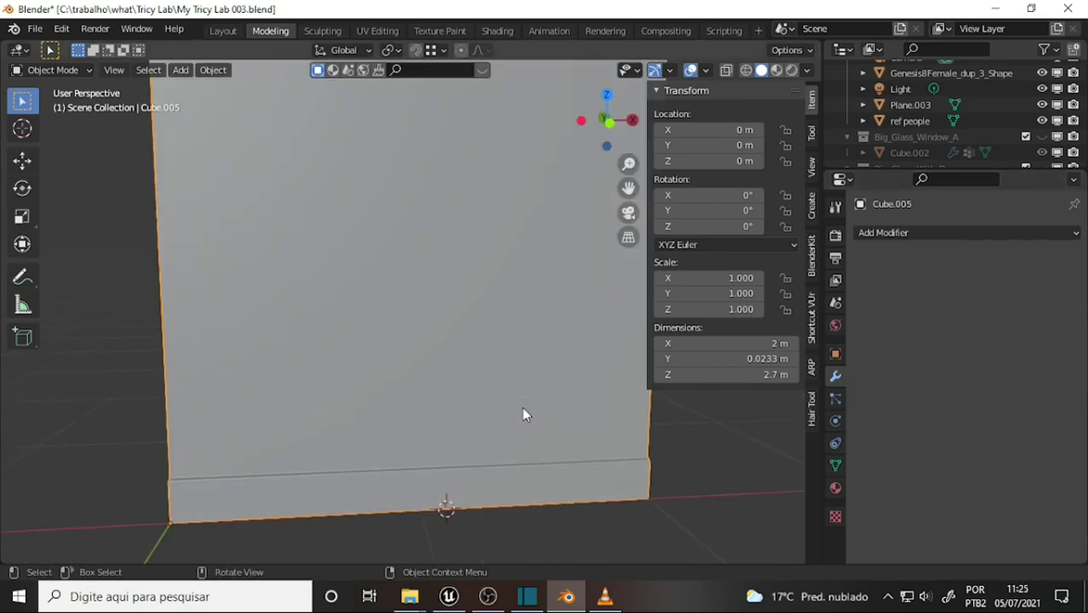
mouse_move(347, 413)
middle_down()
mouse_move(473, 384)
mouse_move(194, 454)
mouse_move(172, 385)
mouse_move(272, 425)
mouse_move(428, 456)
mouse_move(405, 447)
middle_up()
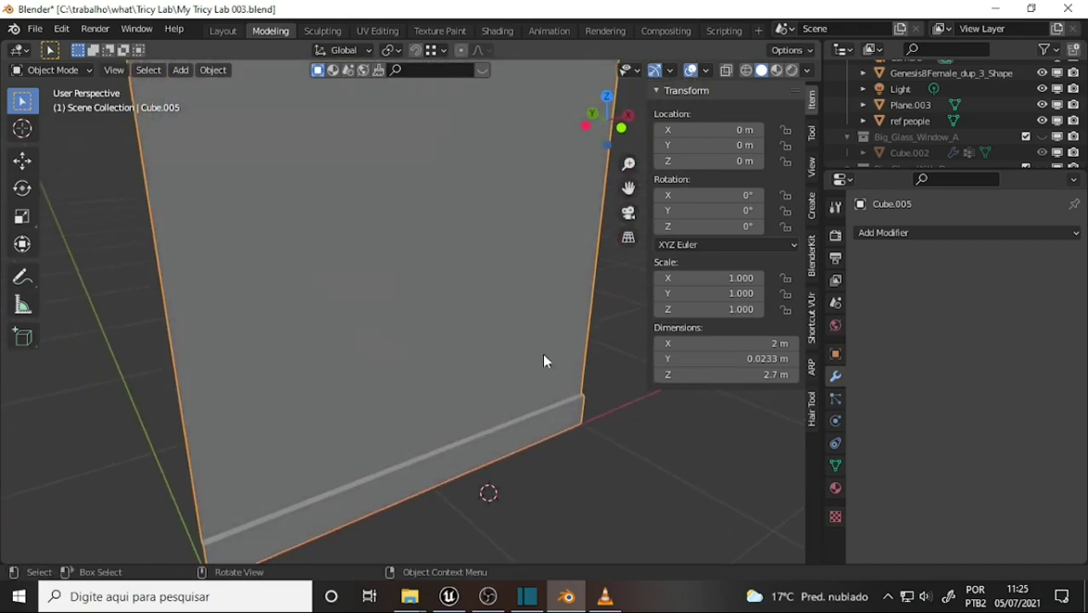
scroll(544, 361, down, 2)
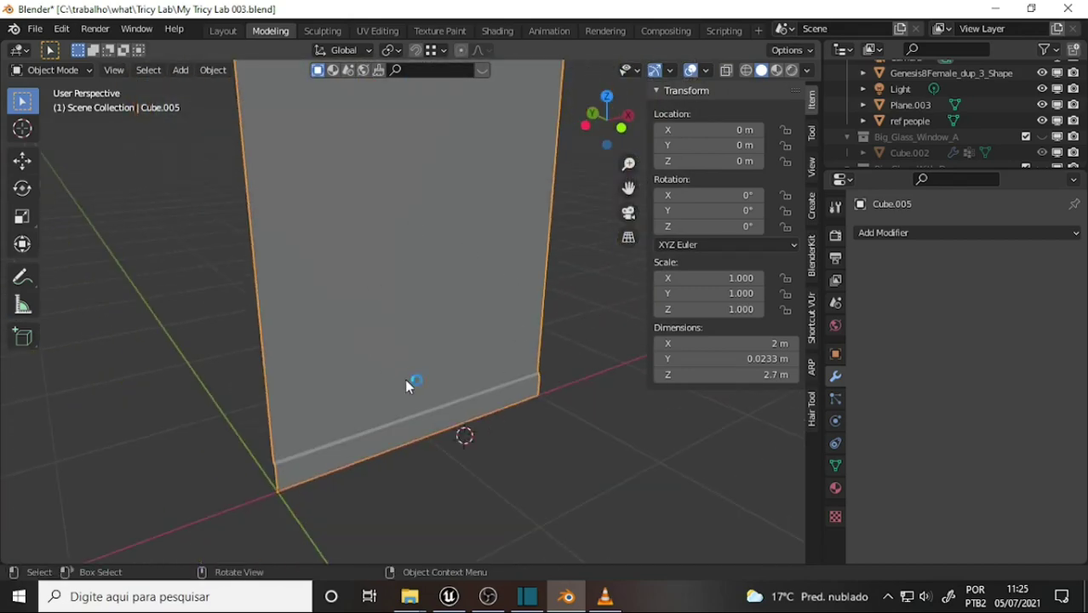
Glance at the recorder and Unreal Engine windows, then return to Blender.
click(488, 596)
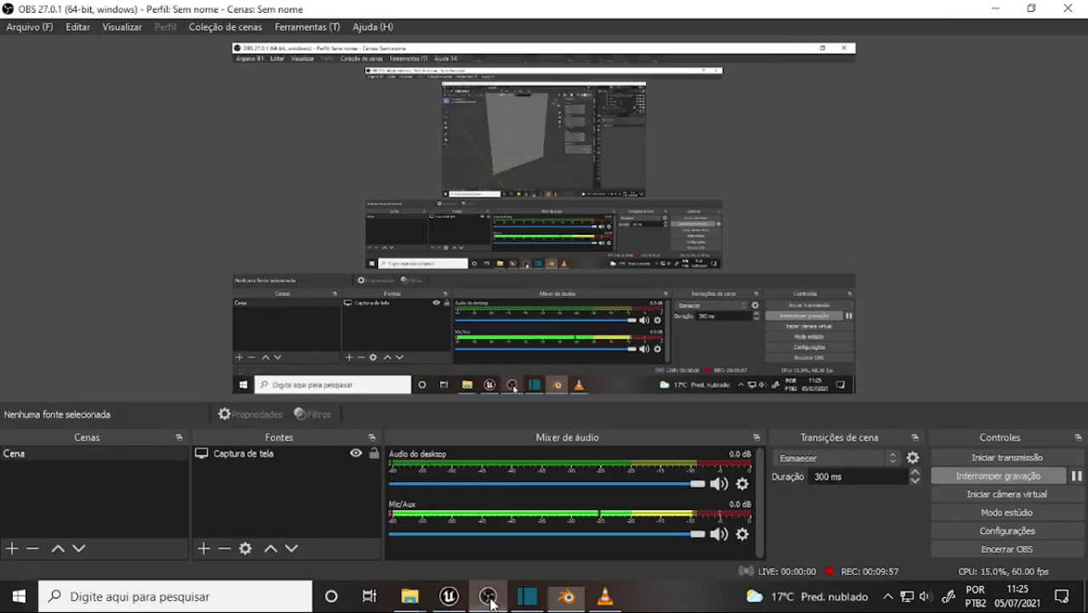
click(488, 596)
click(450, 597)
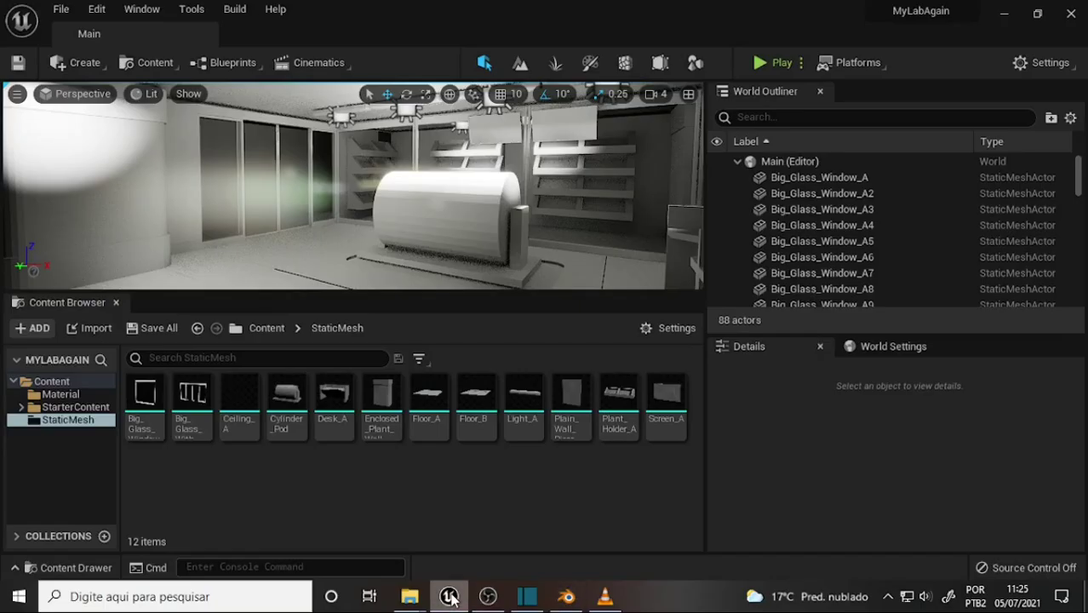
click(567, 596)
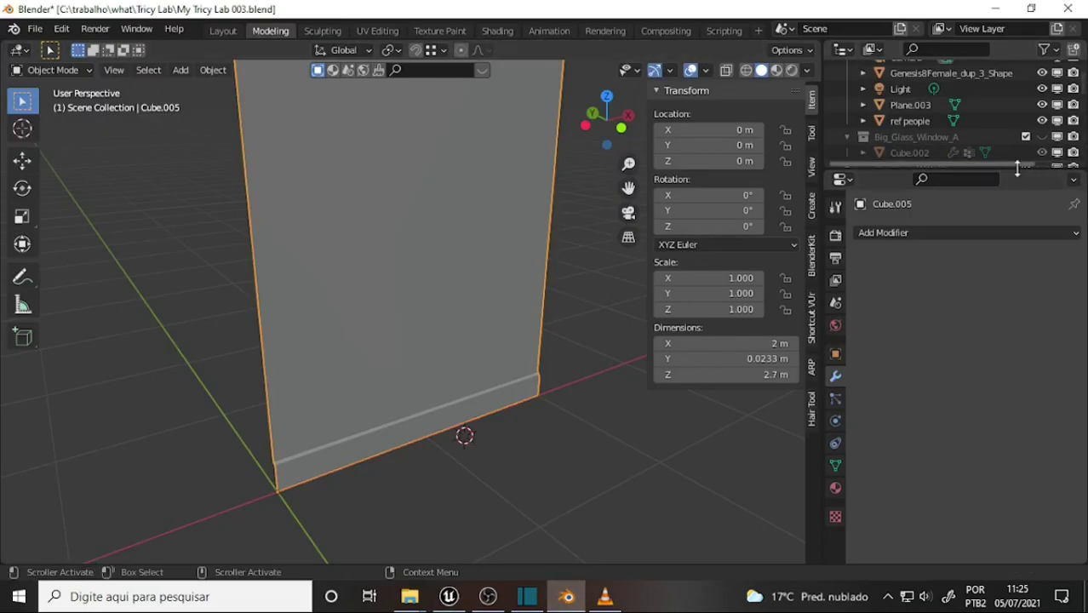
Enlarge the outliner and unhide the Big_Glass_Window_A collection.
drag(1016, 168, 914, 282)
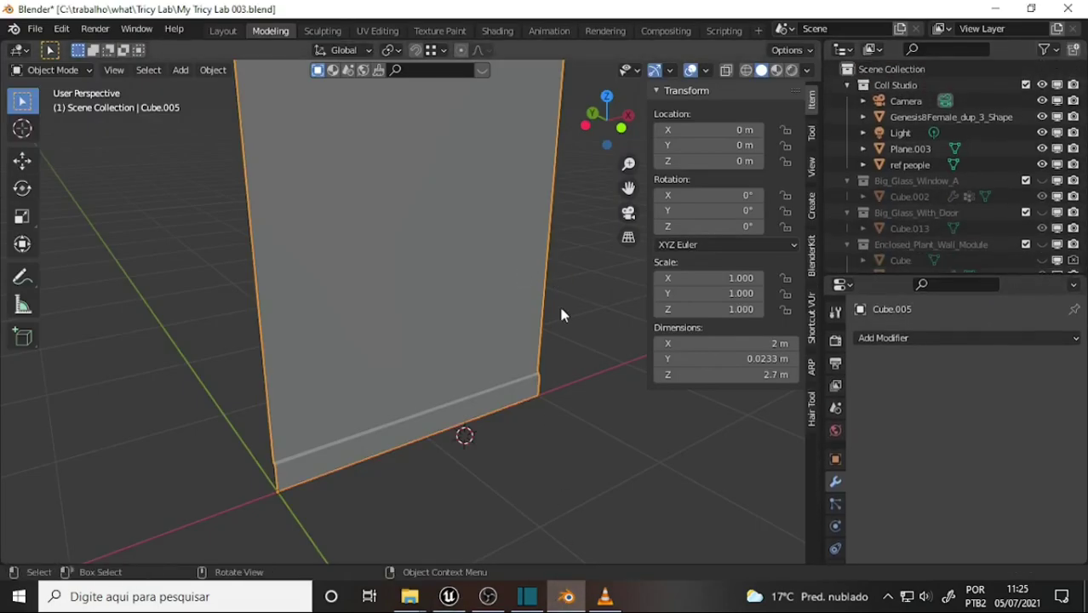
mouse_move(559, 303)
middle_down()
mouse_move(562, 313)
mouse_move(464, 297)
middle_up()
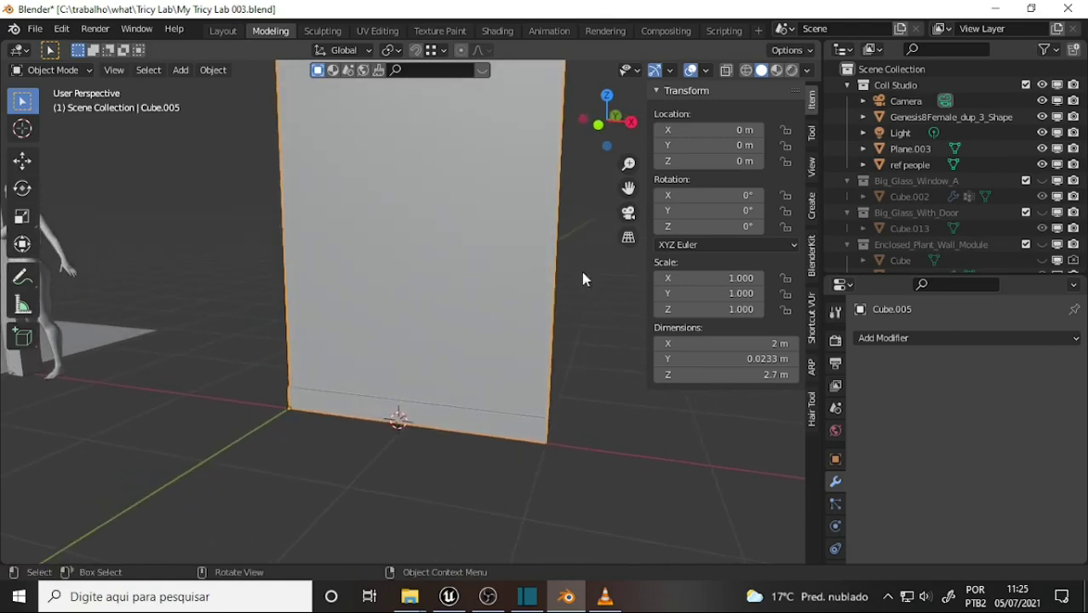
click(1044, 180)
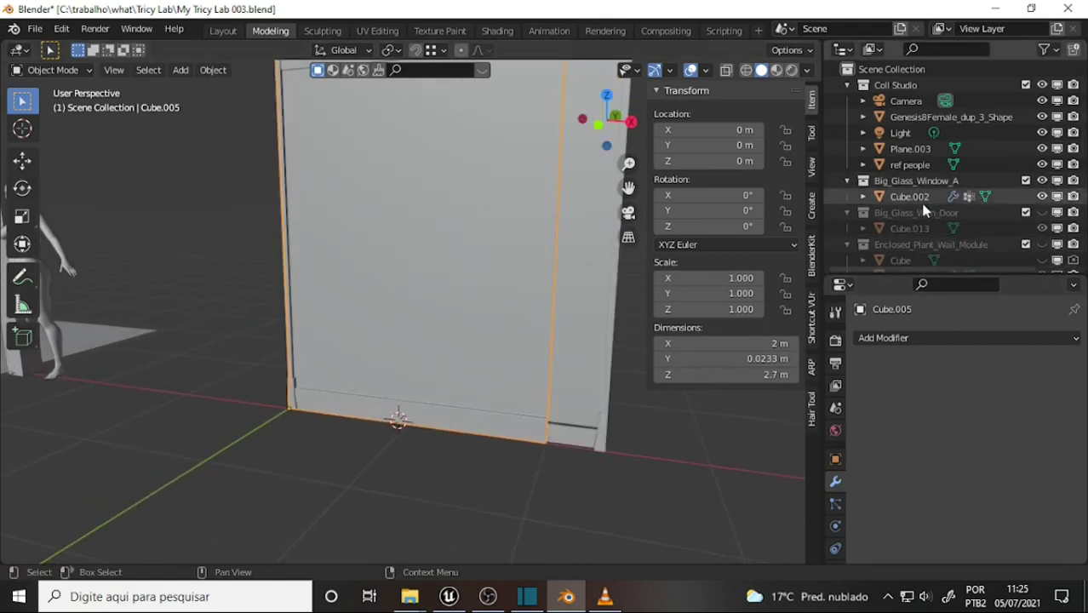
scroll(475, 311, down, 3)
scroll(476, 311, up, 3)
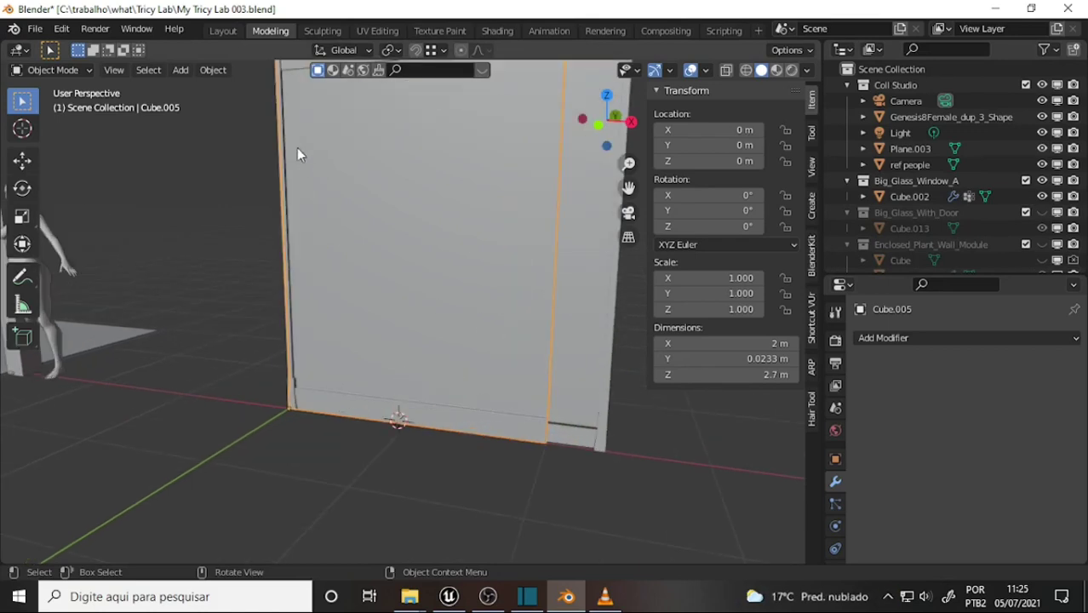
Select Cube.002 and apply its WeightedNormal modifier (Face Area, weight 50).
click(284, 63)
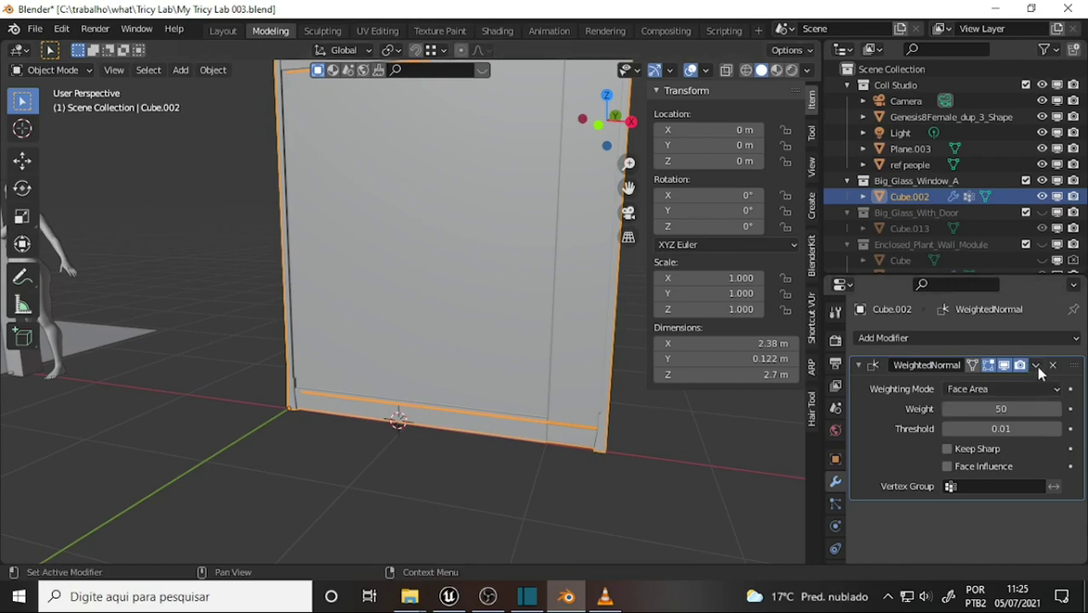
click(1035, 363)
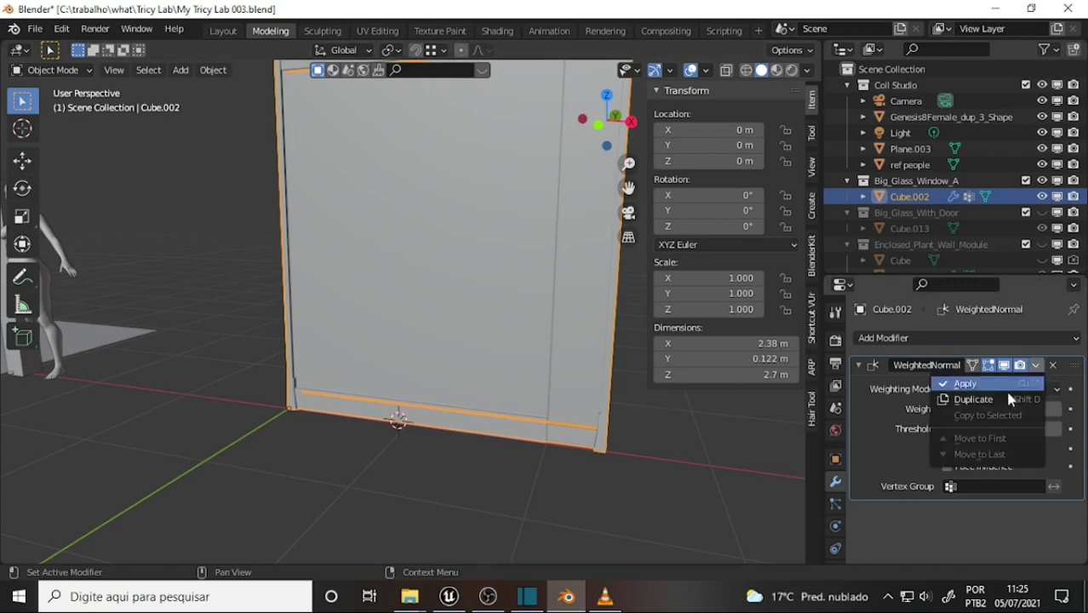
click(958, 381)
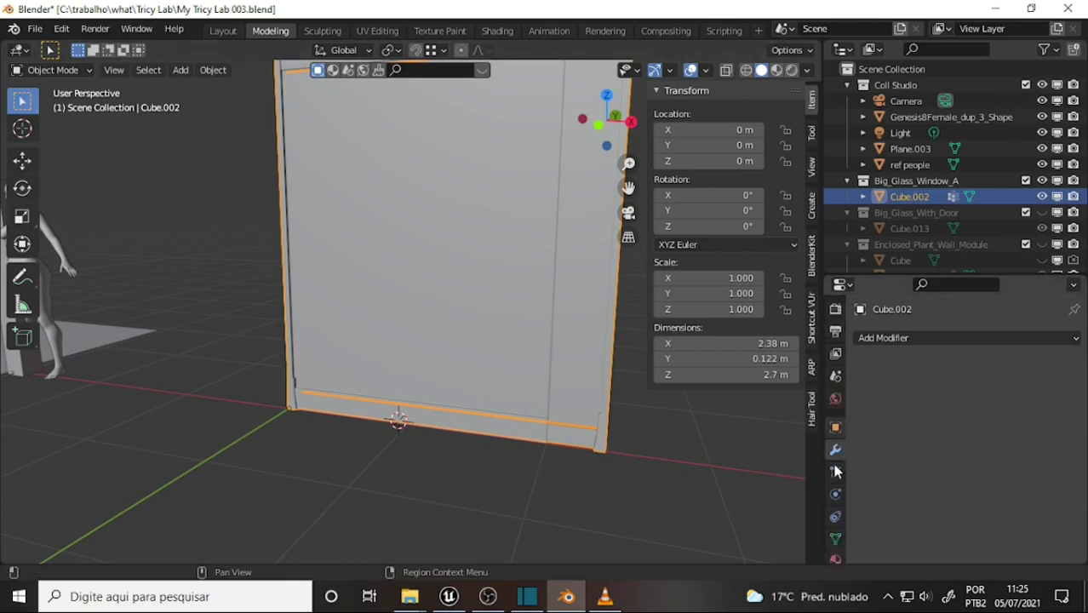
Show Cube.002's material slots, Material.002 and Material.004, after briefly checking Unreal Engine.
scroll(837, 426, down, 3)
click(836, 517)
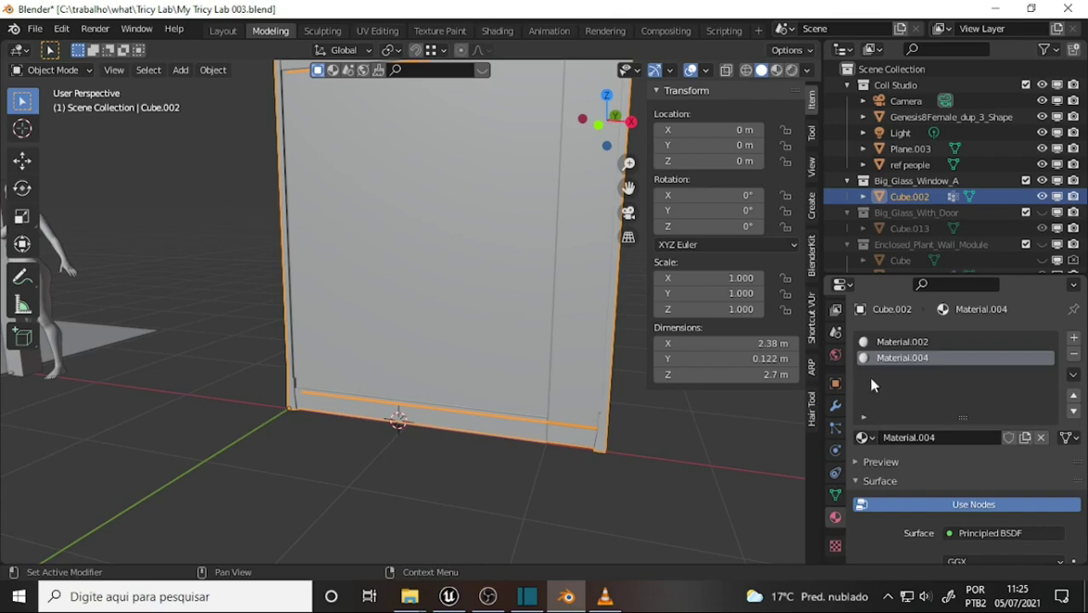
mouse_move(590, 478)
middle_down()
mouse_move(522, 454)
mouse_move(641, 447)
mouse_move(425, 433)
mouse_move(571, 433)
middle_up()
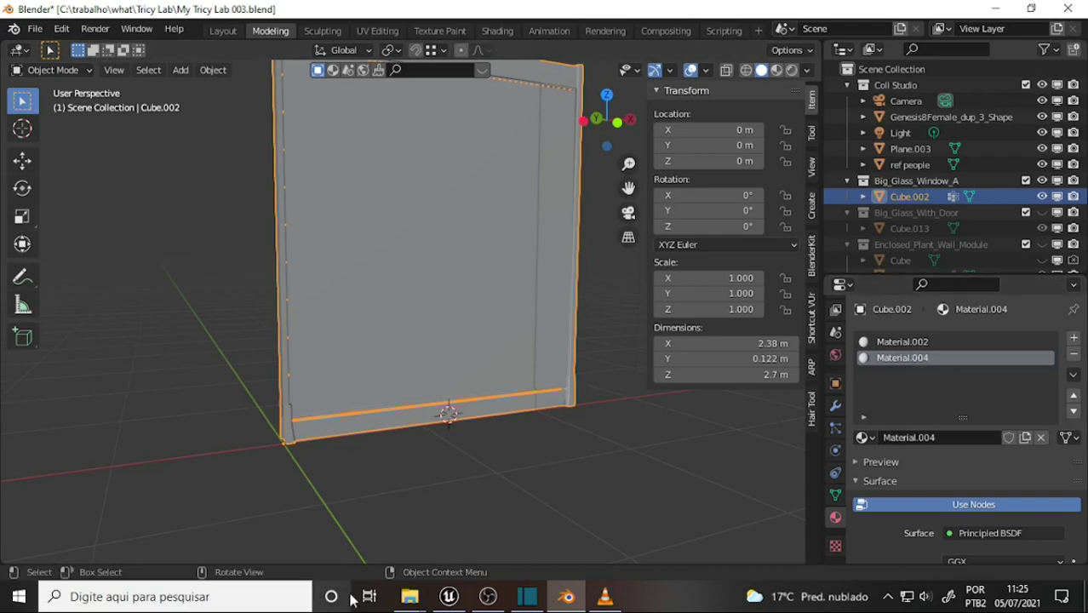
click(451, 597)
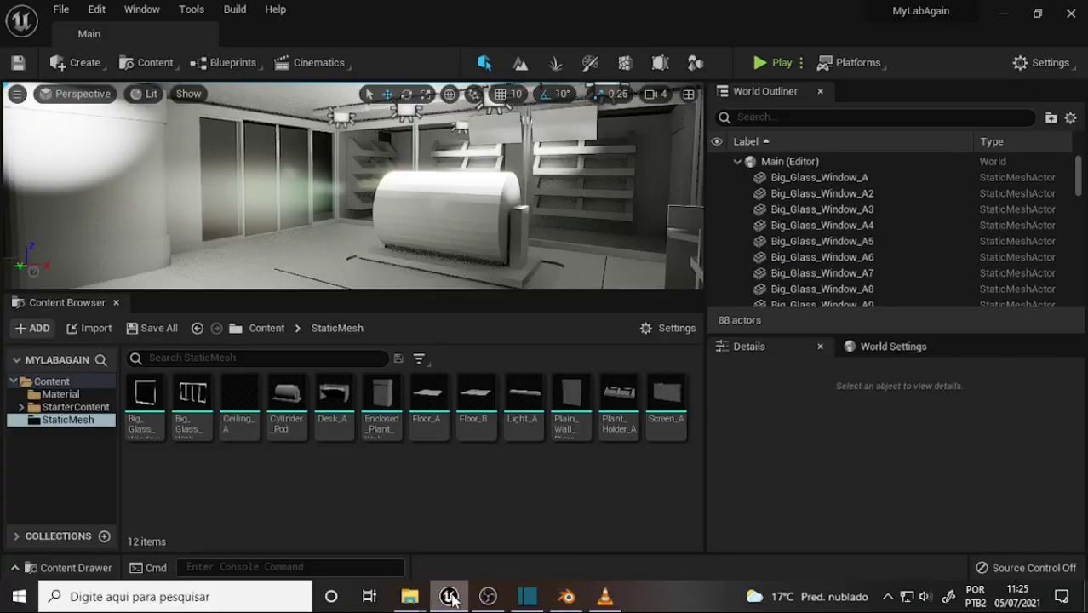
click(450, 597)
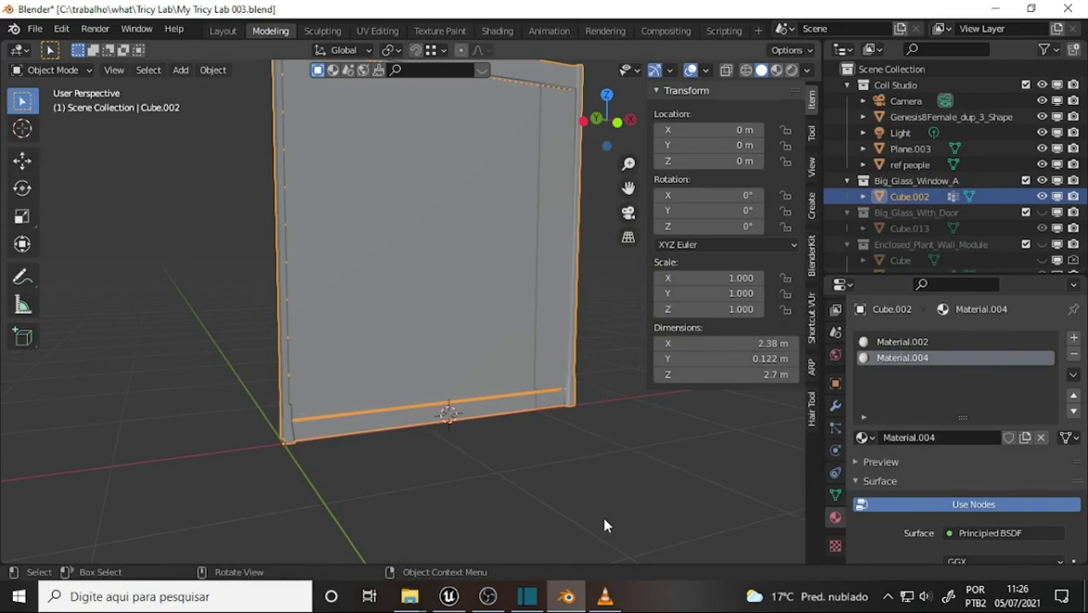
Hide the Big_Glass_Window_A collection in the Outliner, leaving only the wall panel visible.
click(1042, 181)
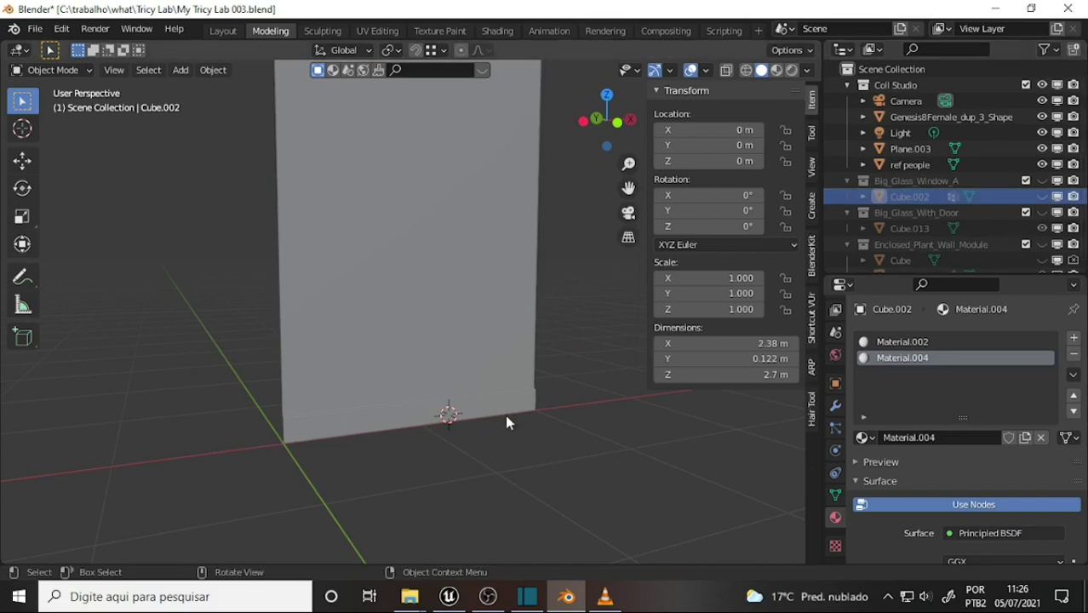